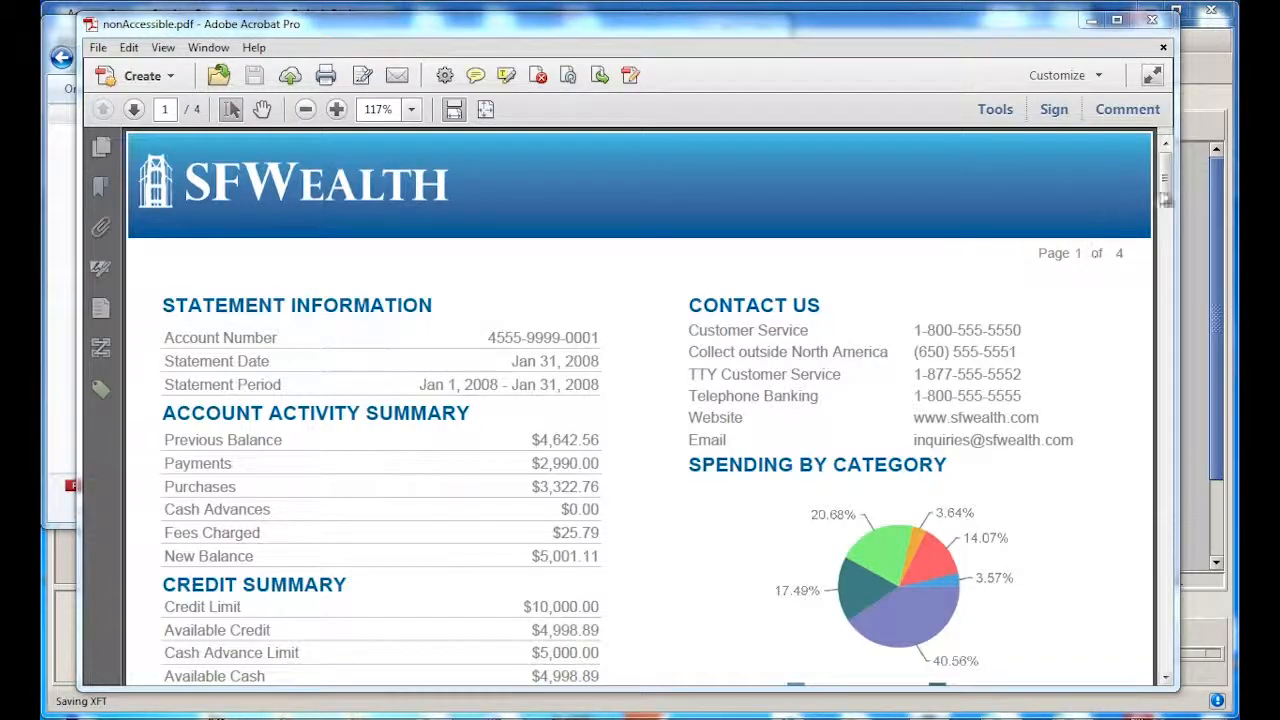
Look through the pages of nonAccessible.pdf and check its tag structure before closing the document
left_click_drag(1170, 195, 1170, 460)
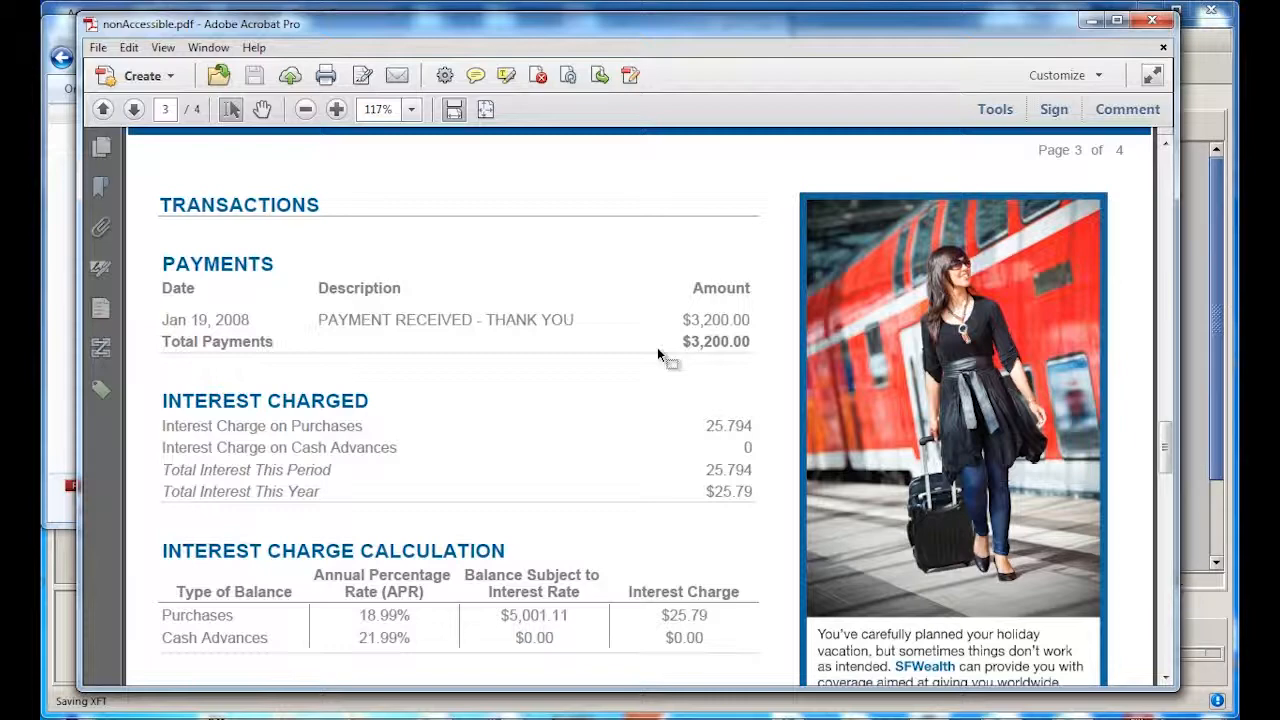
scroll(658, 354, "up", 15)
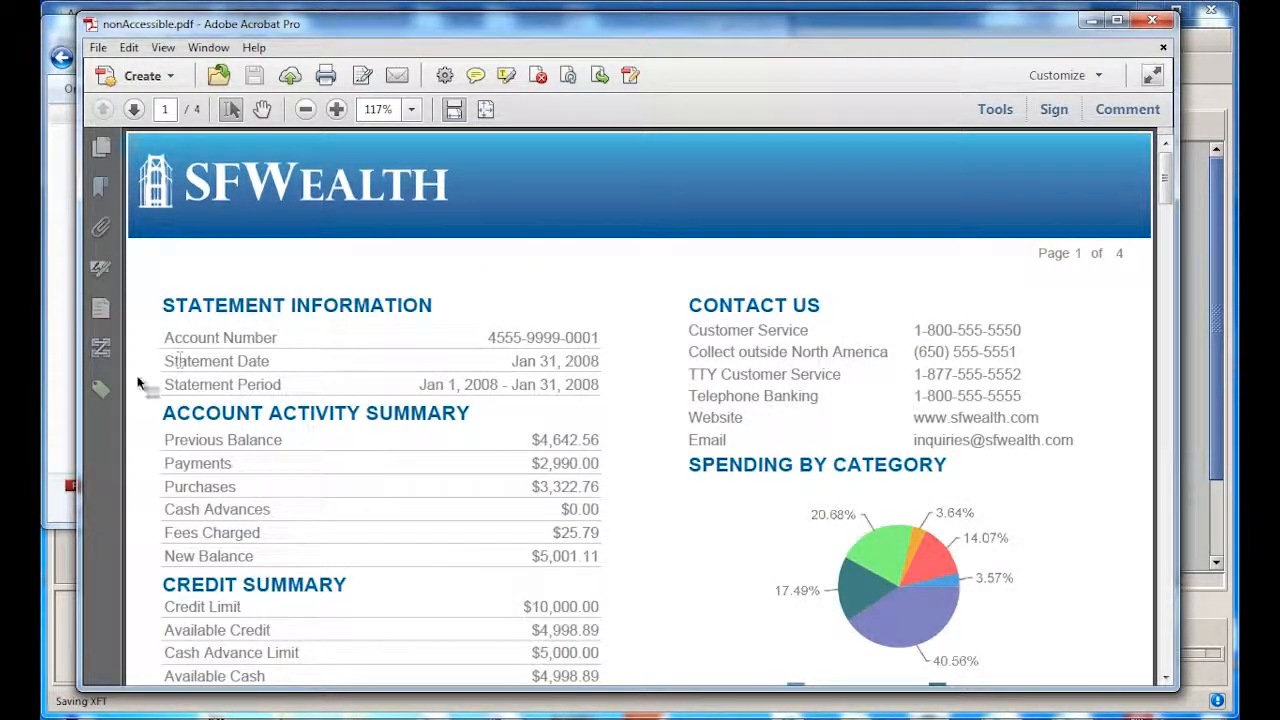
left_click(110, 393)
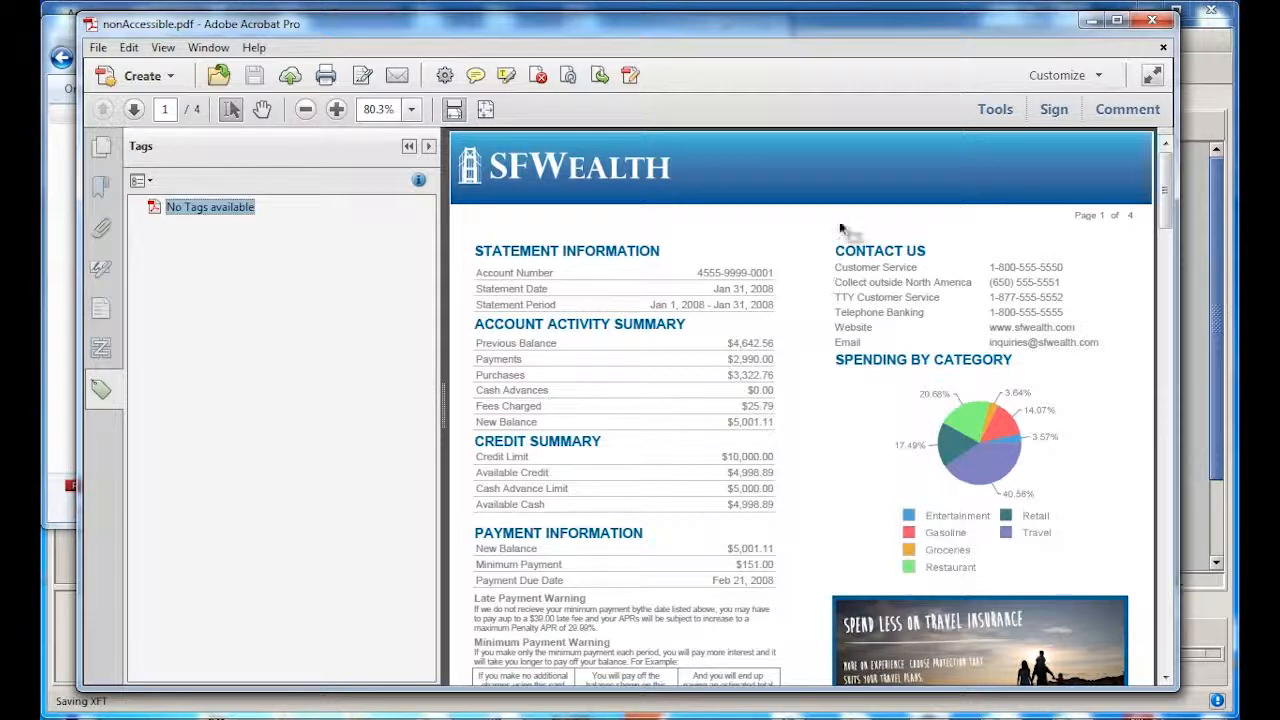
left_click(1161, 48)
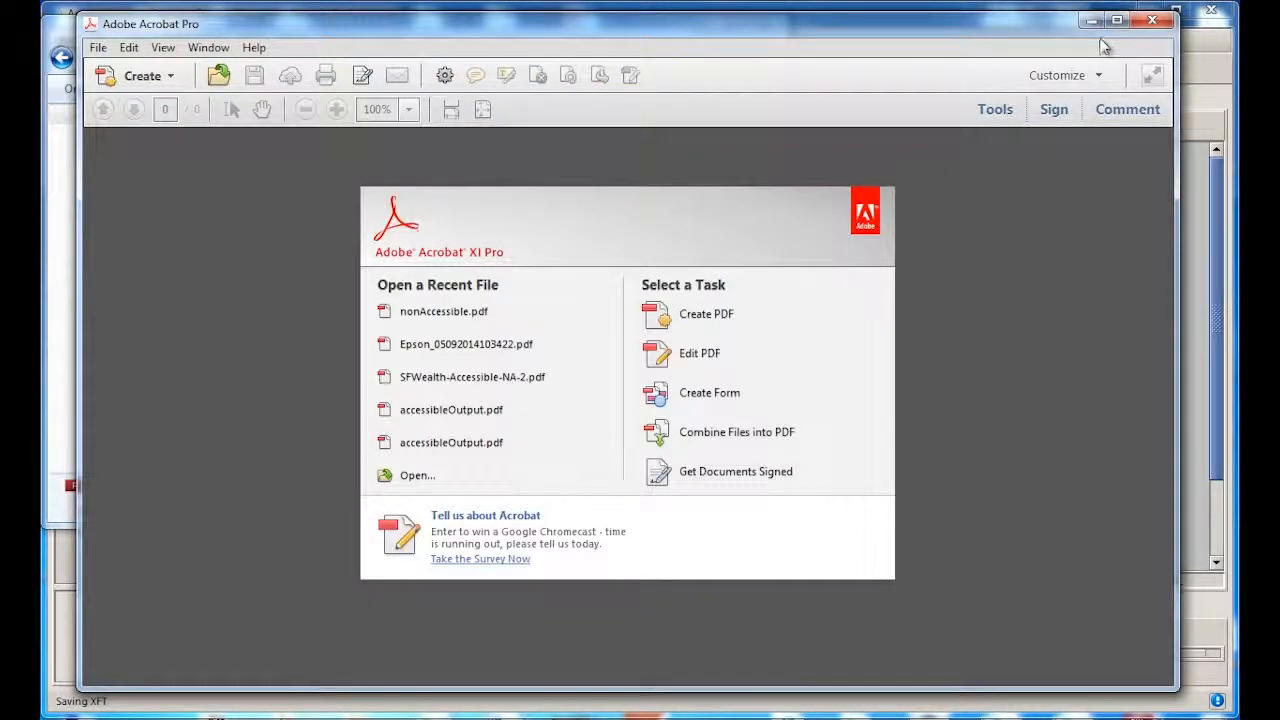
left_click(1092, 20)
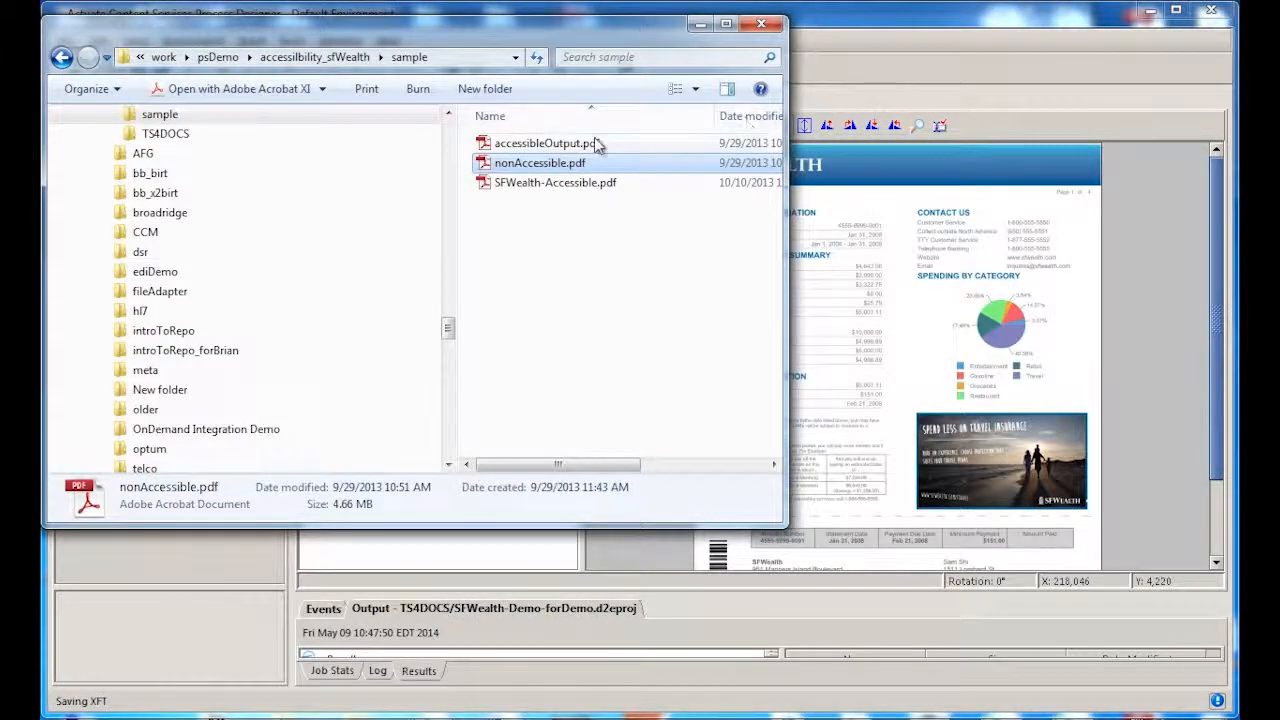
Open accessibleOutput.pdf from the sample folder and skim through its pages
double_click(585, 145)
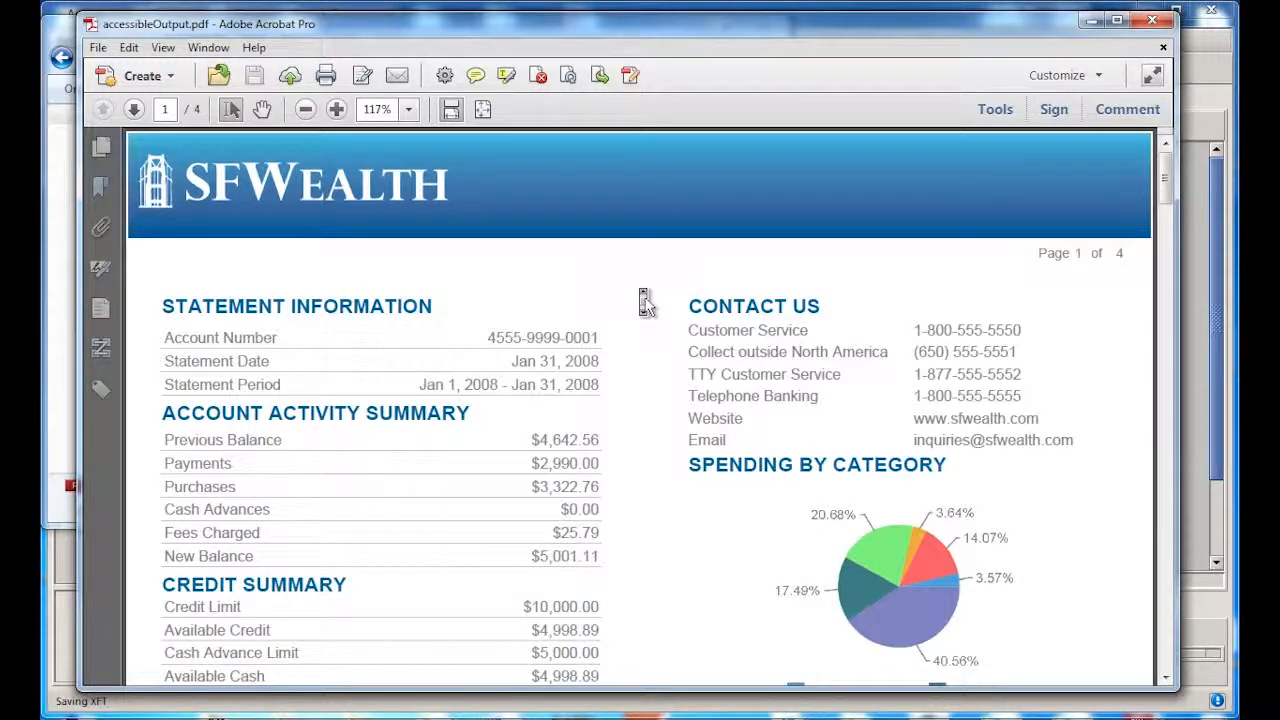
scroll(645, 303, "down", 10)
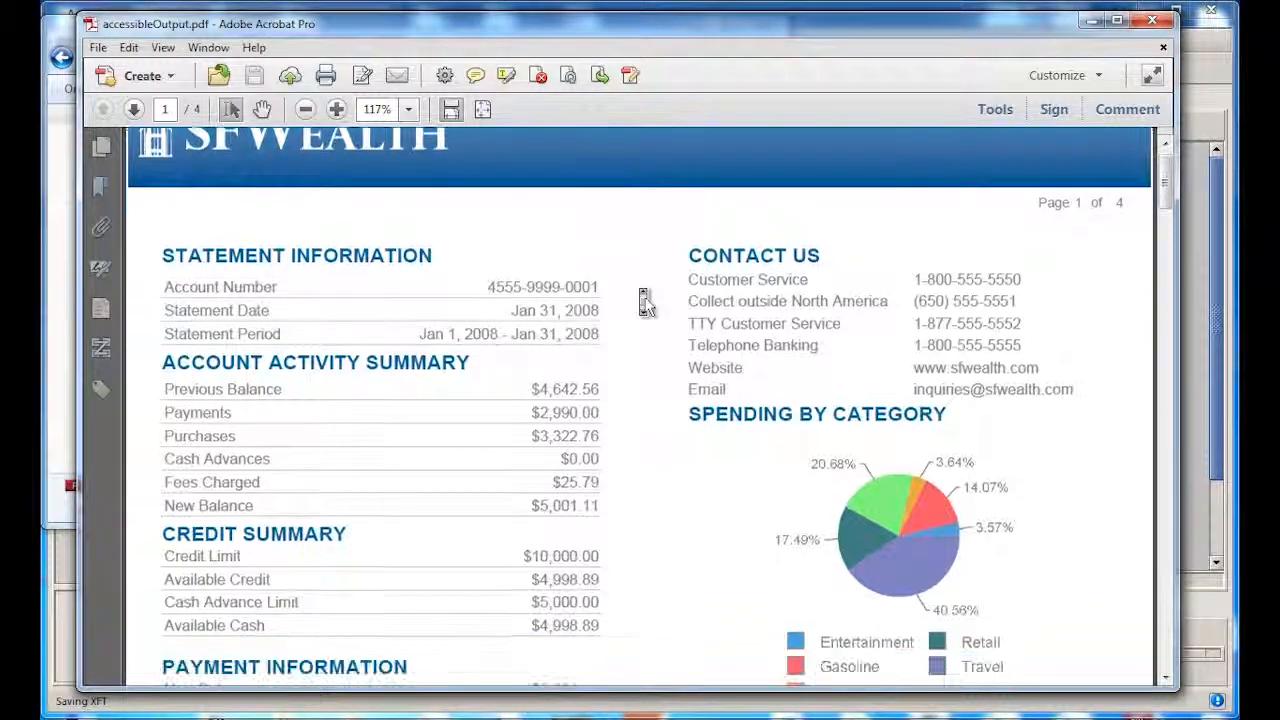
scroll(645, 303, "down", 15)
scroll(645, 303, "up", 8)
scroll(645, 303, "up", 10)
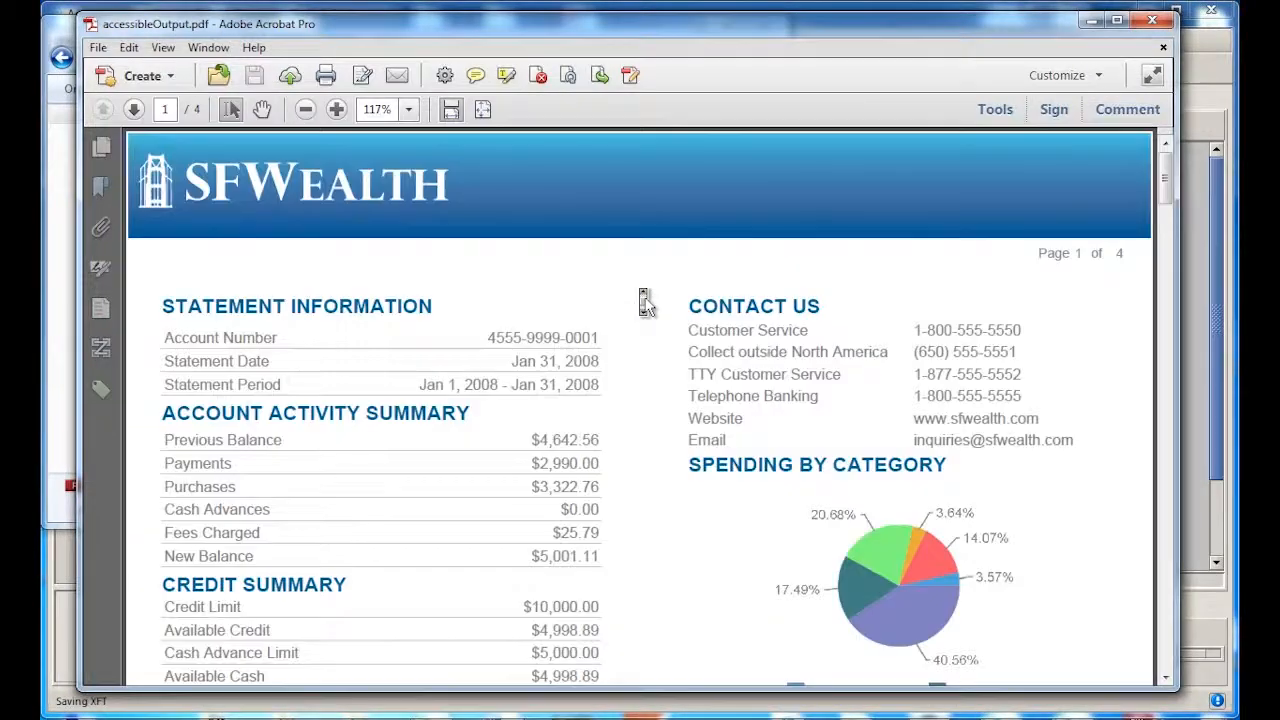
Examine the fully expanded tag tree of accessibleOutput.pdf and display the document's reading order
left_click(101, 389)
left_click(138, 206)
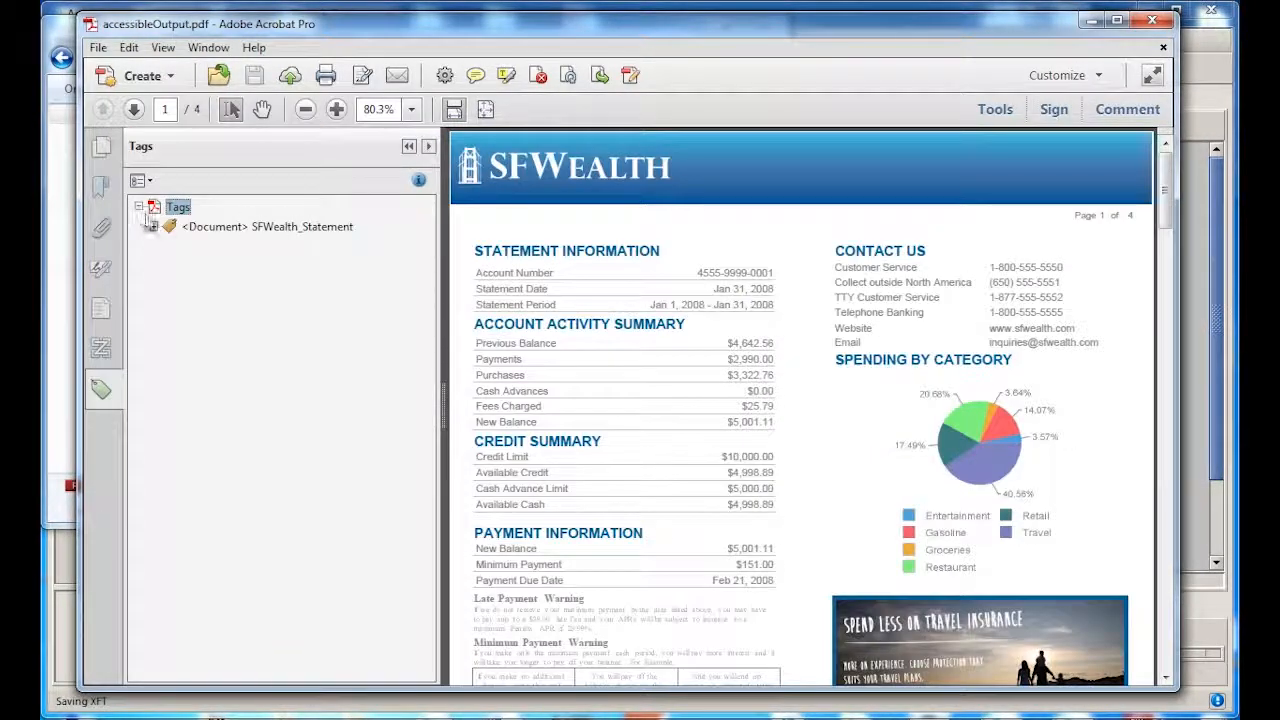
left_click(154, 227, "ctrl")
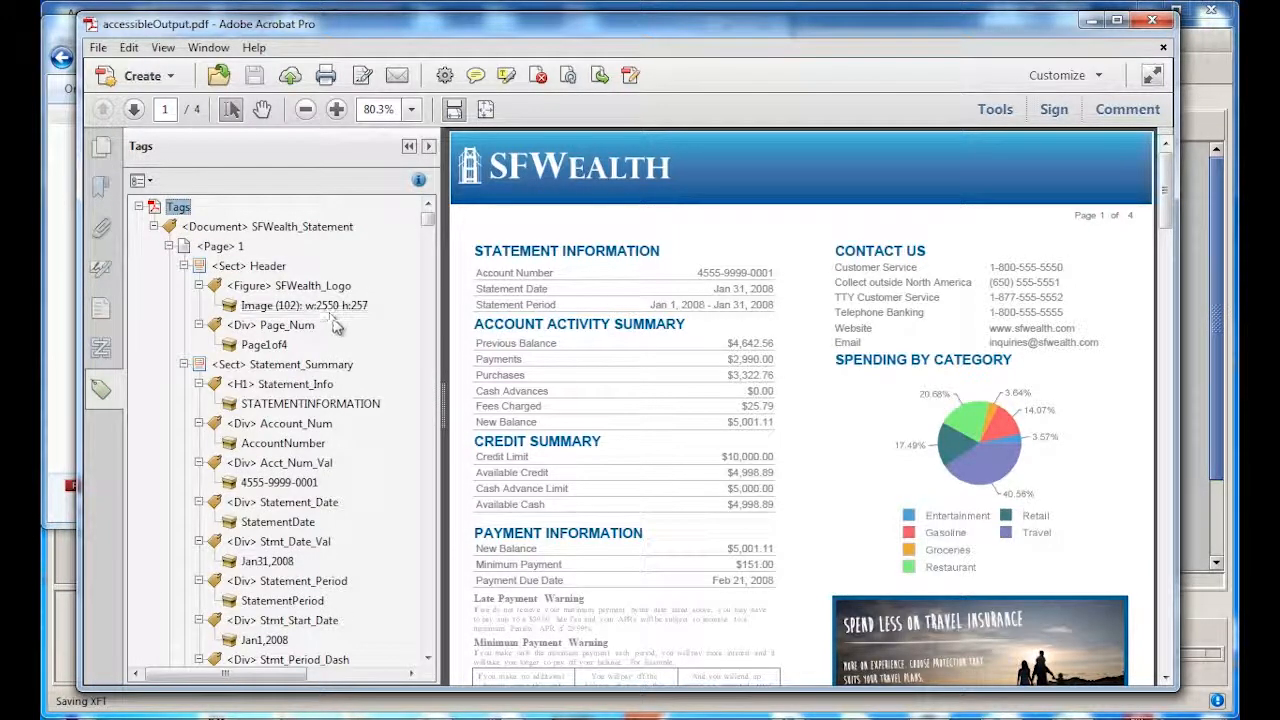
left_click(104, 350)
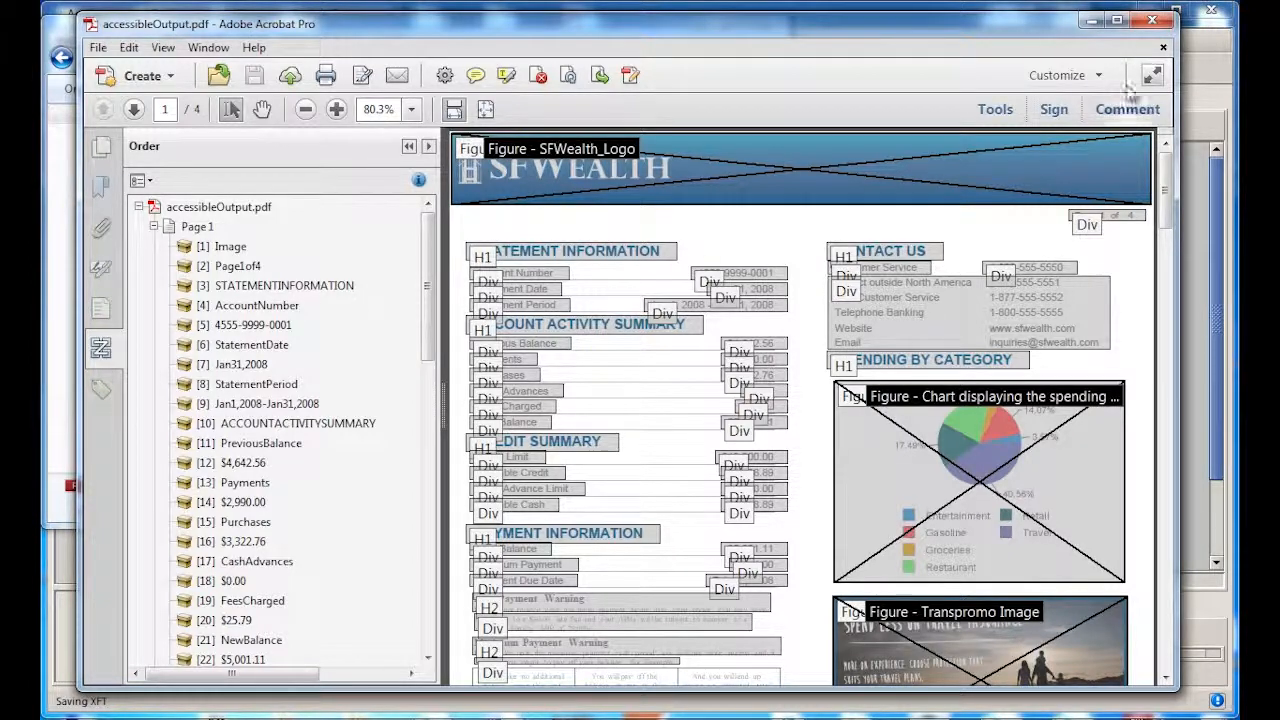
Switch to Actuate Content Services Process Designer and close the XFT editor to return to the SFWealth-Demo-forDemo.d2eproj workflow
left_click(1096, 20)
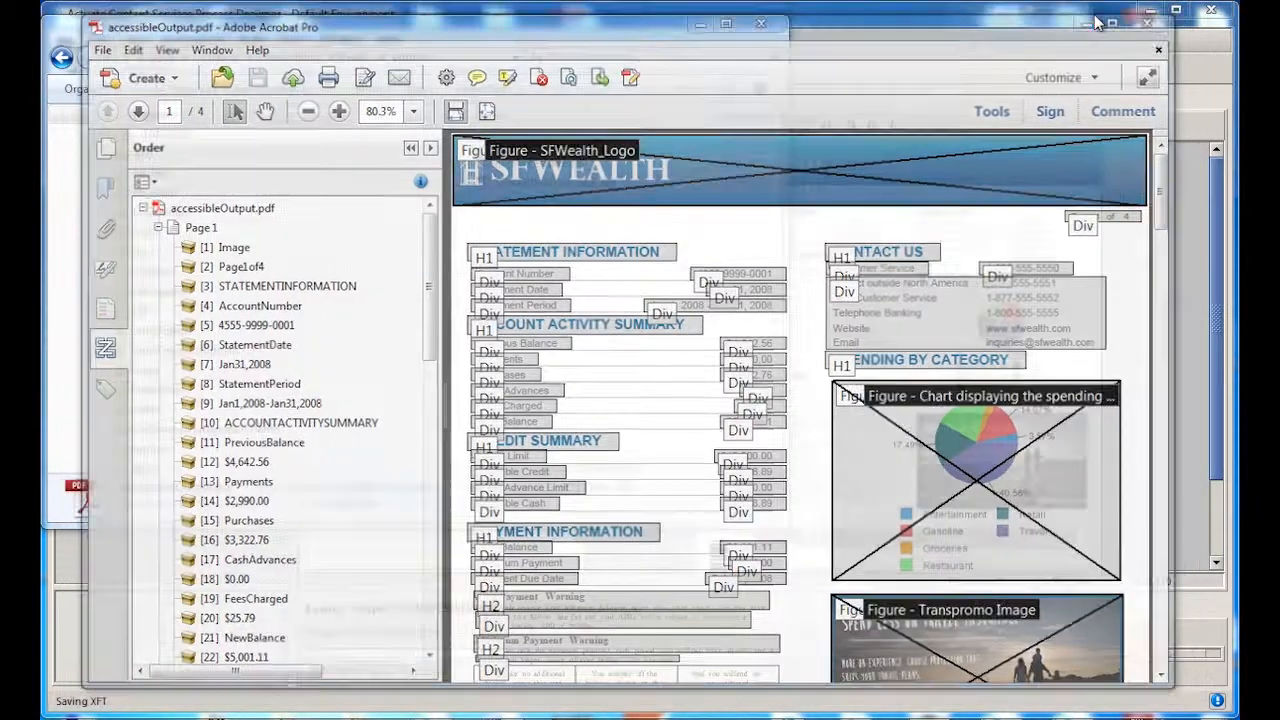
left_click(1082, 24)
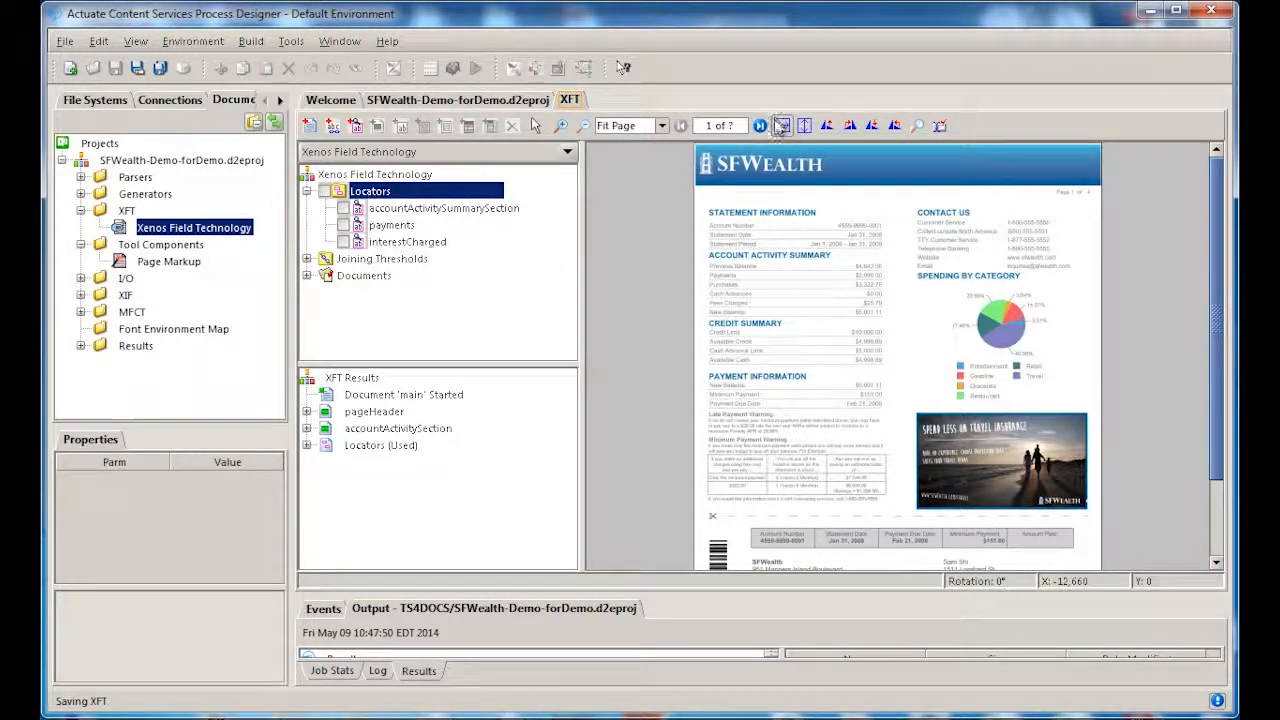
left_click(782, 126)
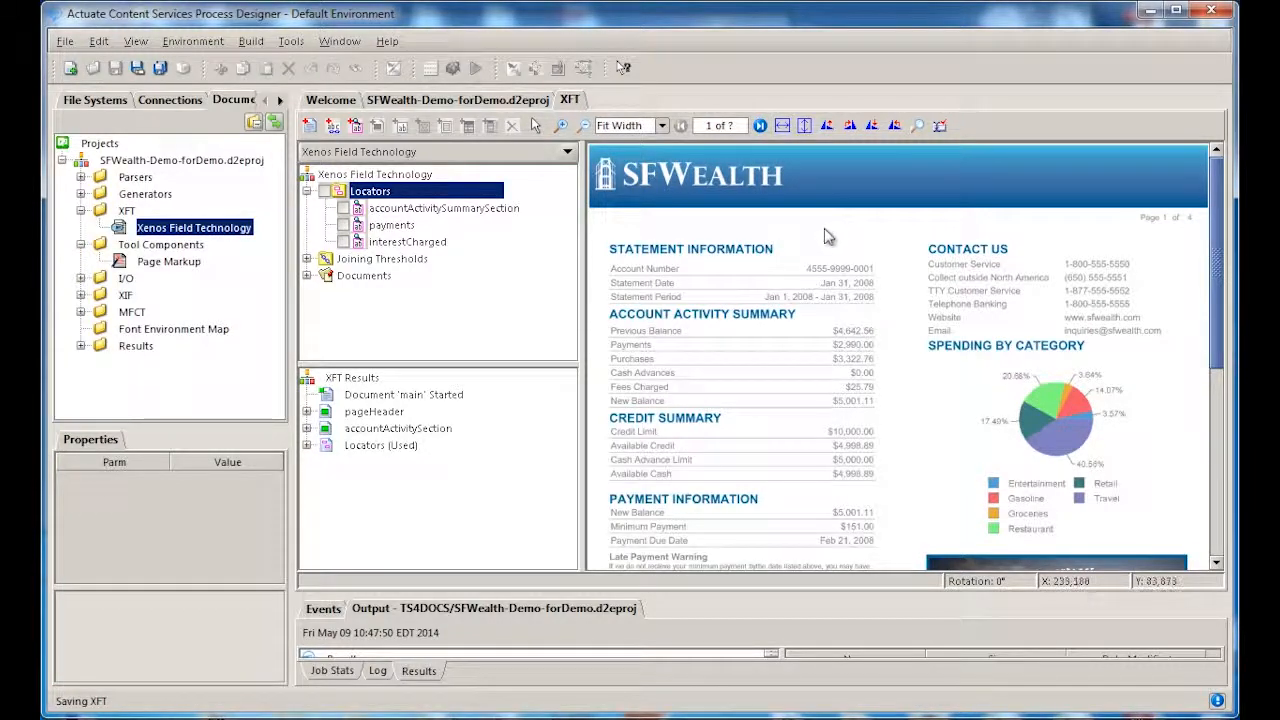
right_click(572, 101)
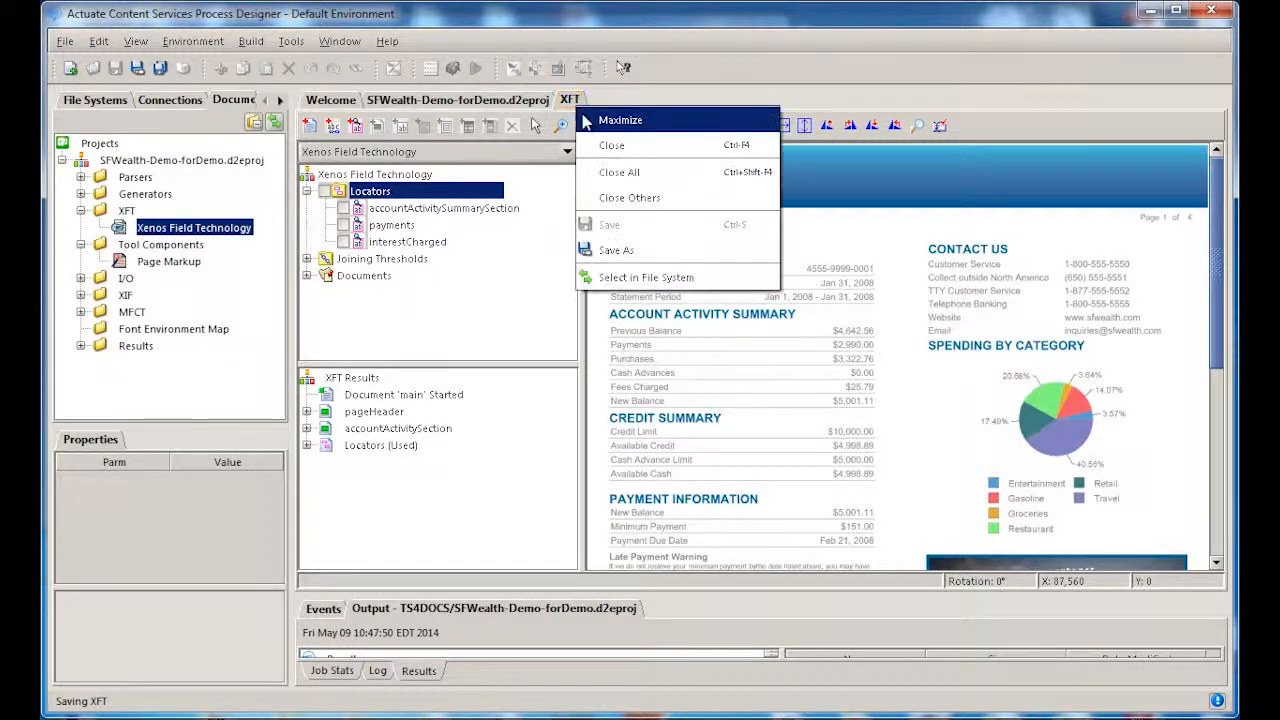
left_click(605, 145)
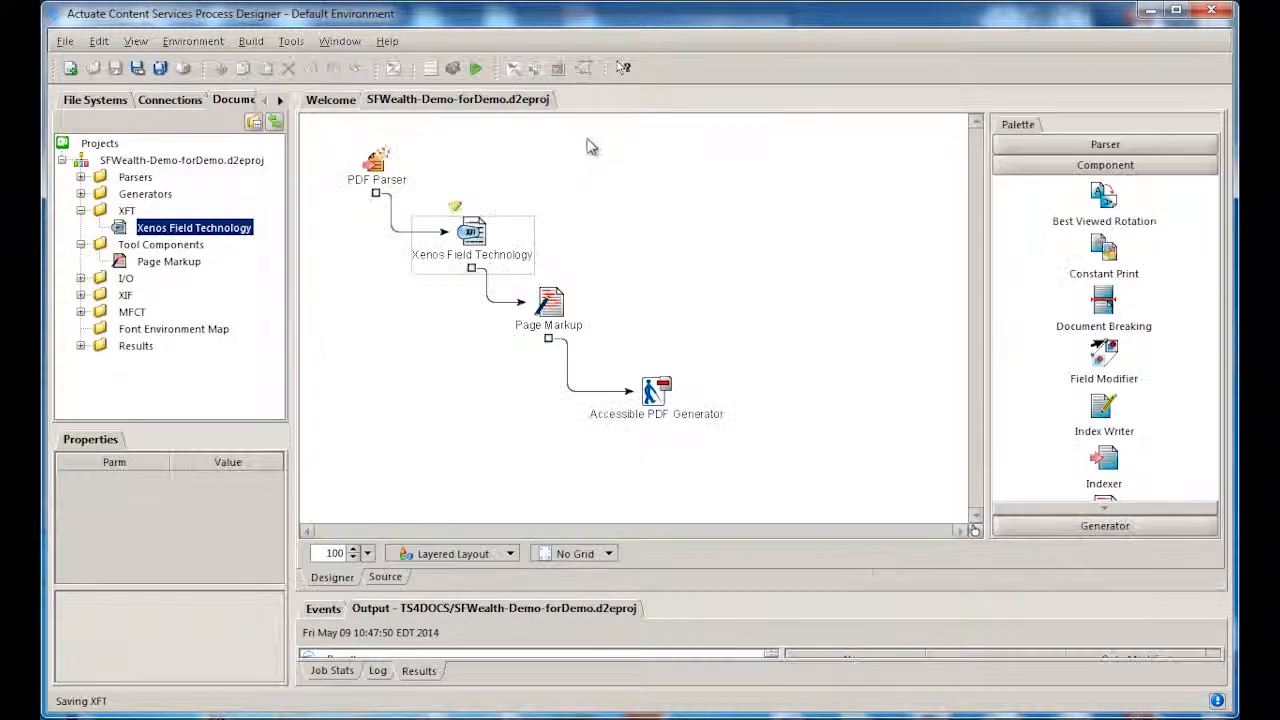
Select the PDF Parser in the workflow and look through the available parser types
left_click(376, 161)
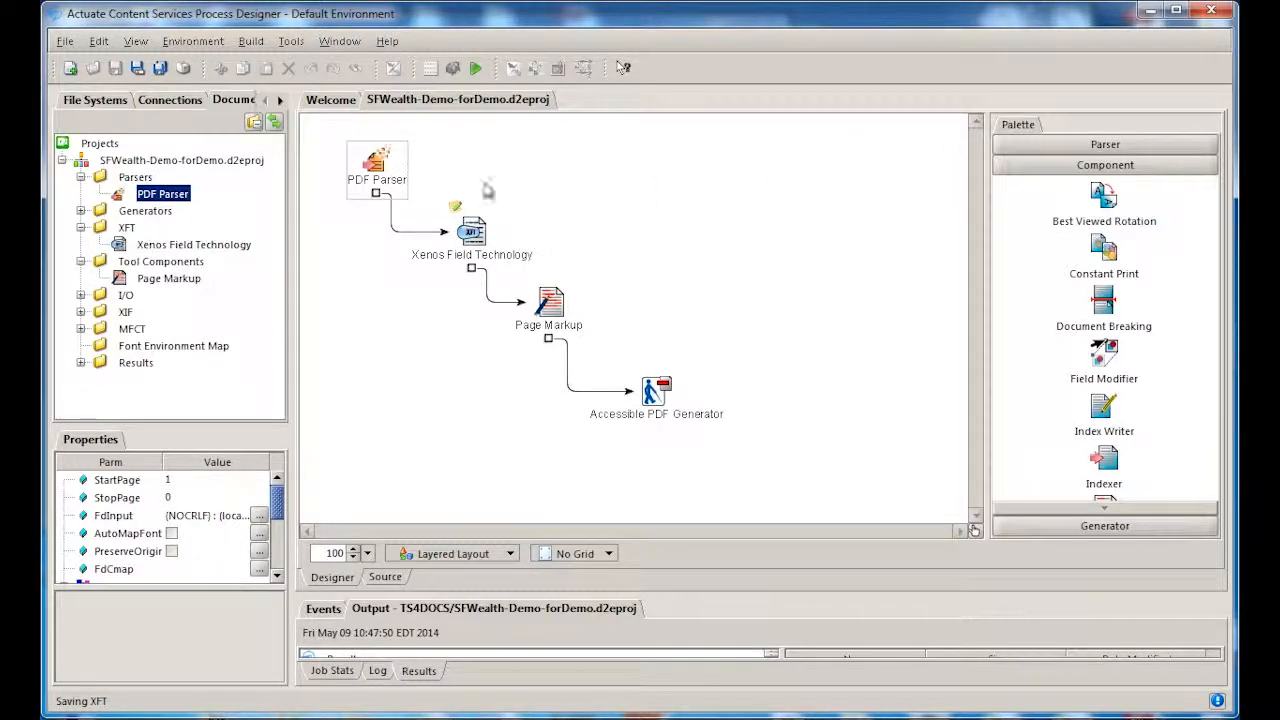
left_click(1104, 150)
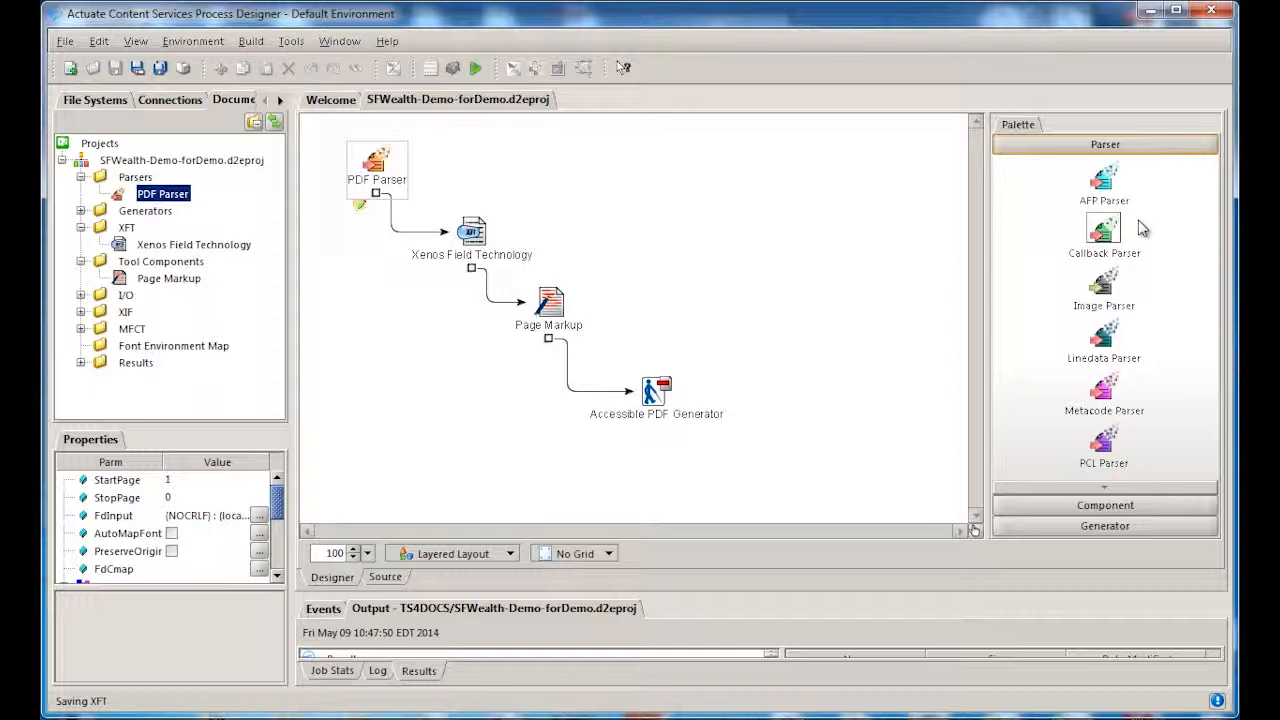
scroll(1141, 228, "down", 2)
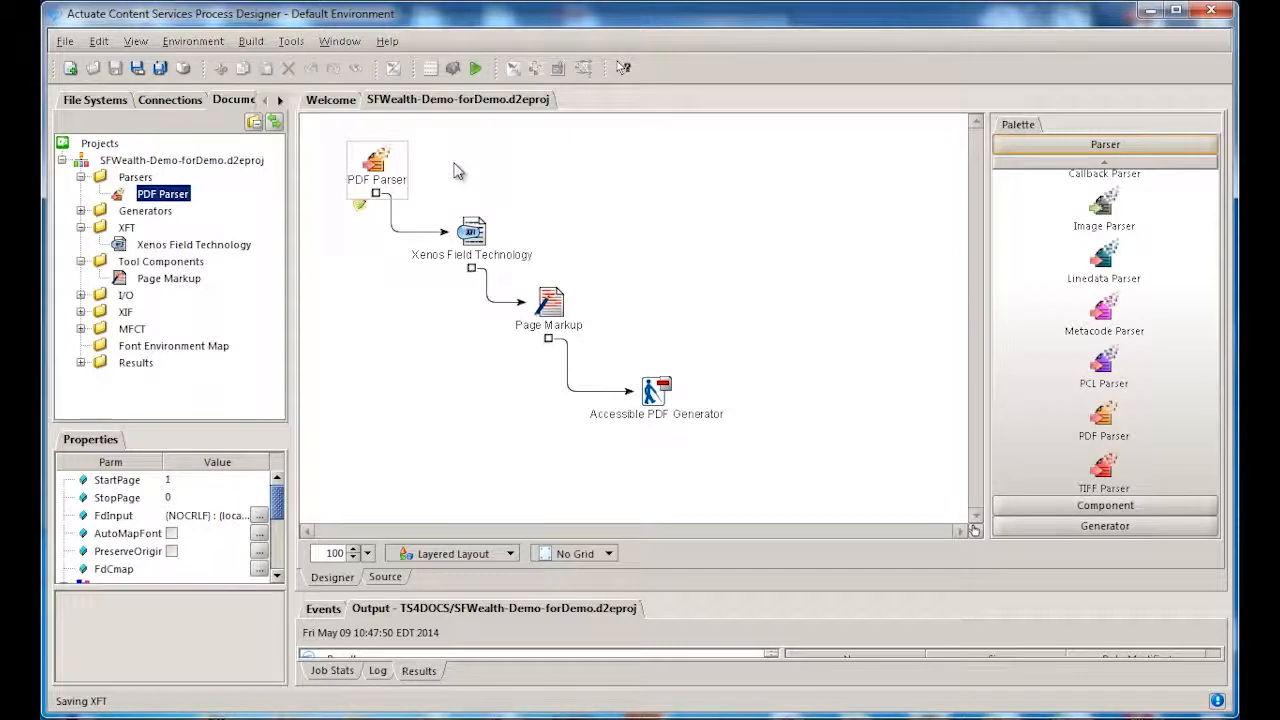
Show the PDF Parser's output in a maximized Page View, fitted to page width
right_click(374, 165)
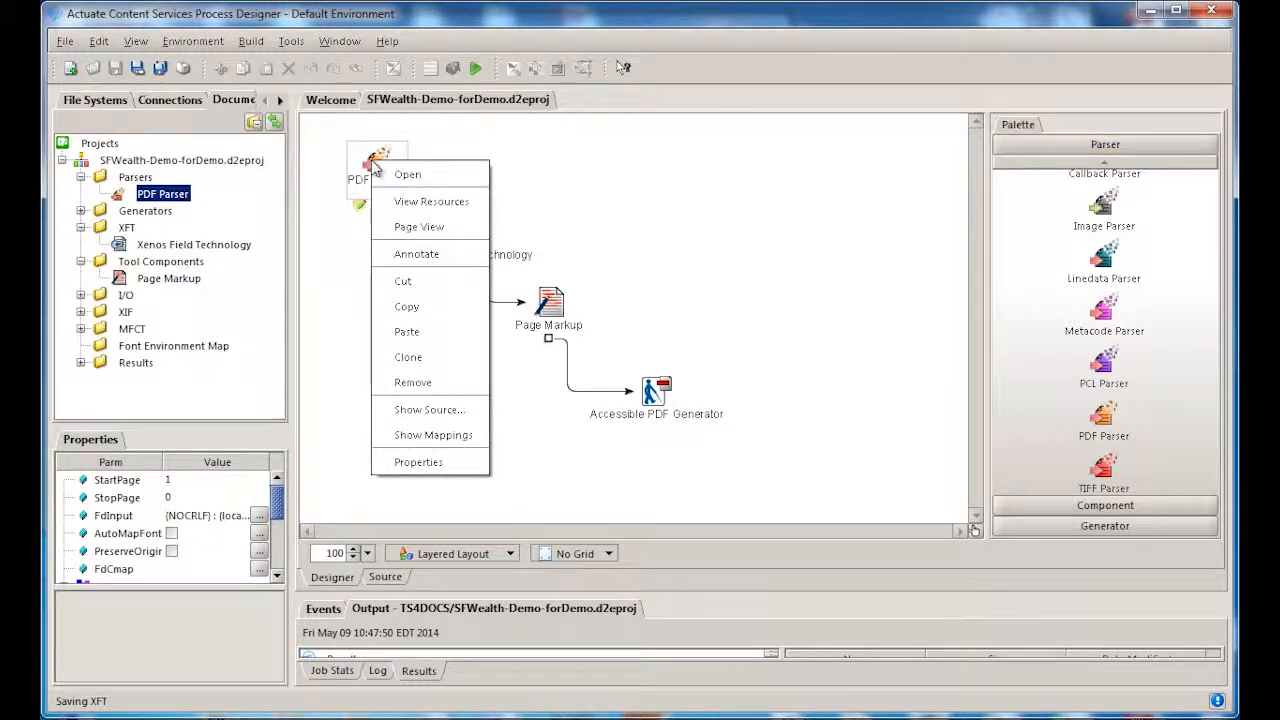
left_click(420, 227)
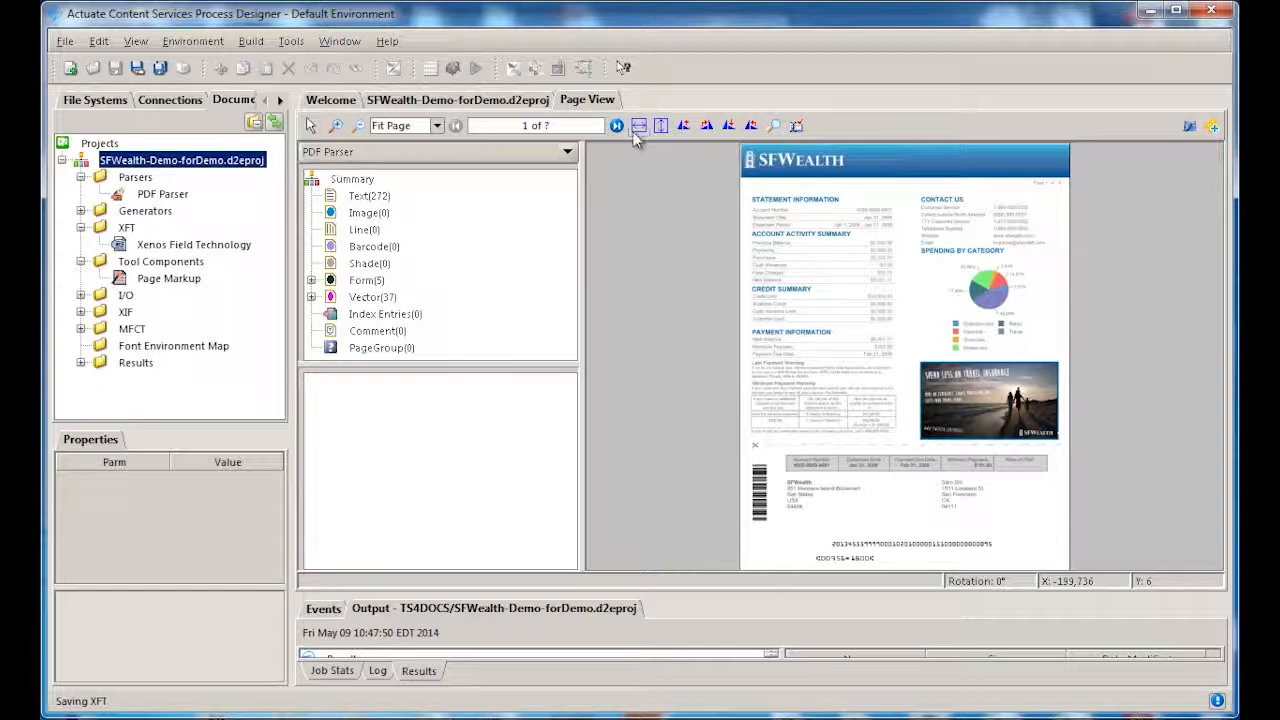
left_click(638, 125)
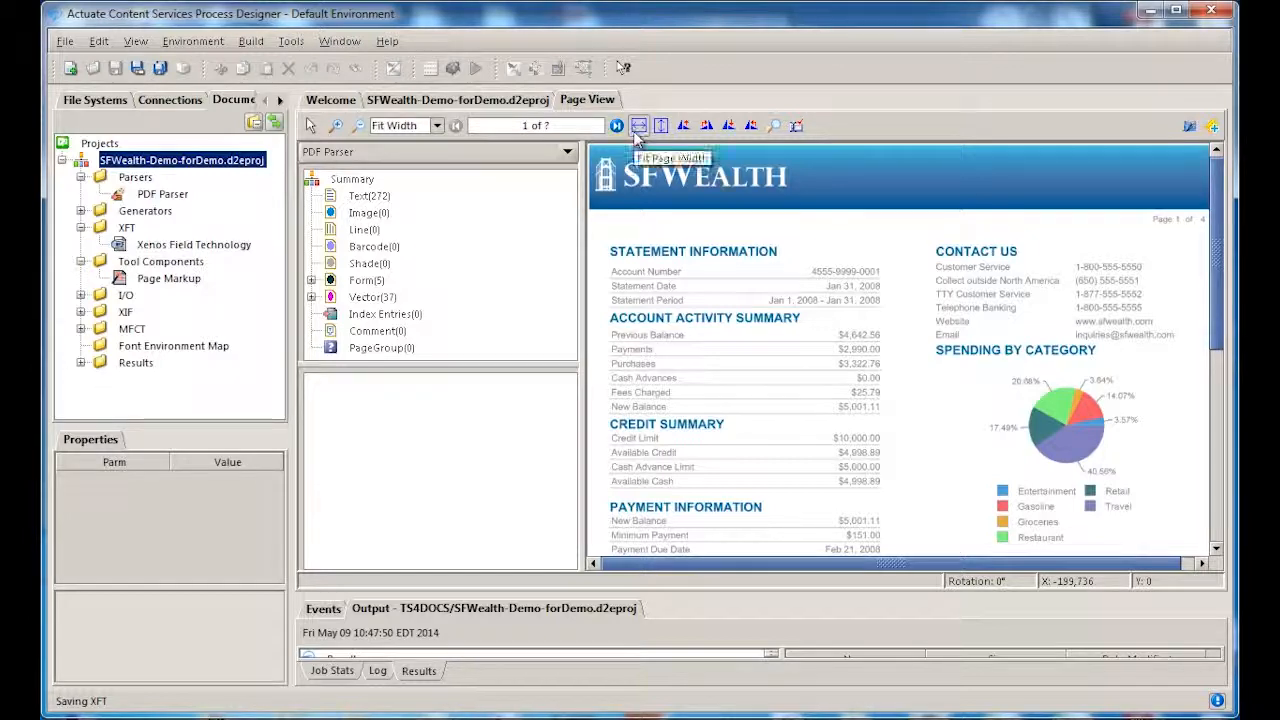
double_click(582, 97)
left_click(395, 125)
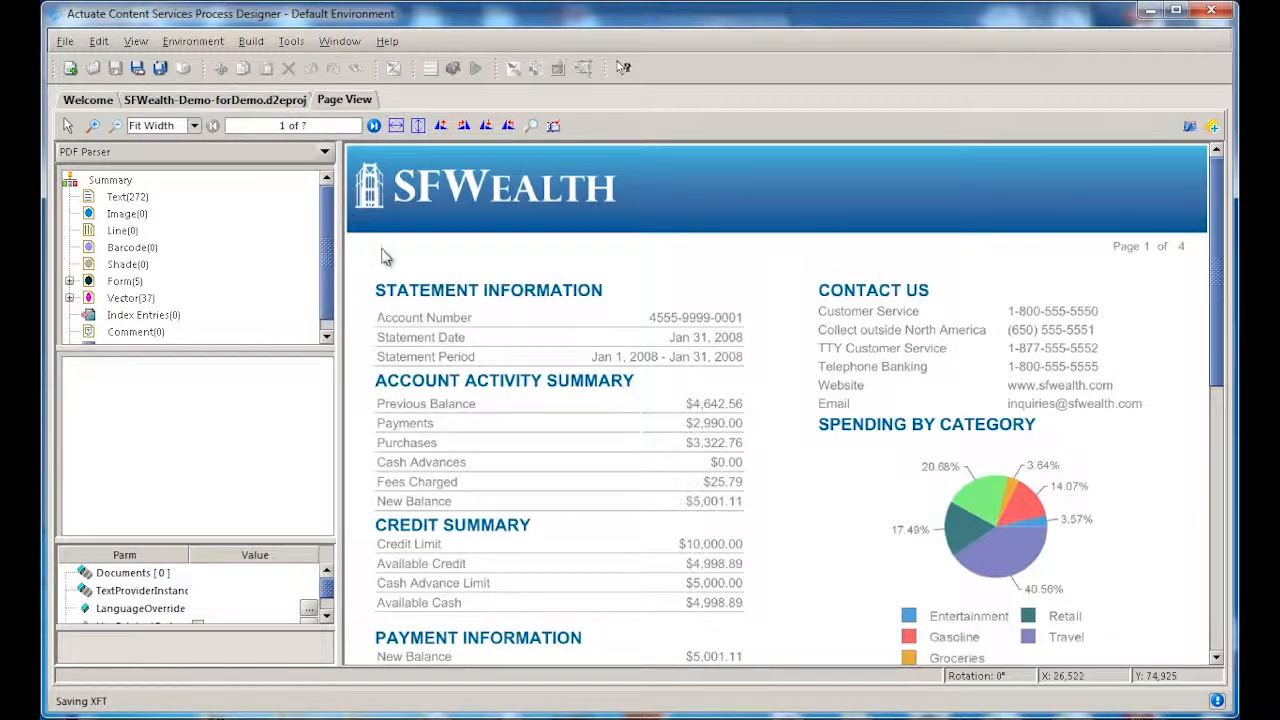
List the parsed text elements and inspect the font and positional information of the "Page" element
left_click(130, 197)
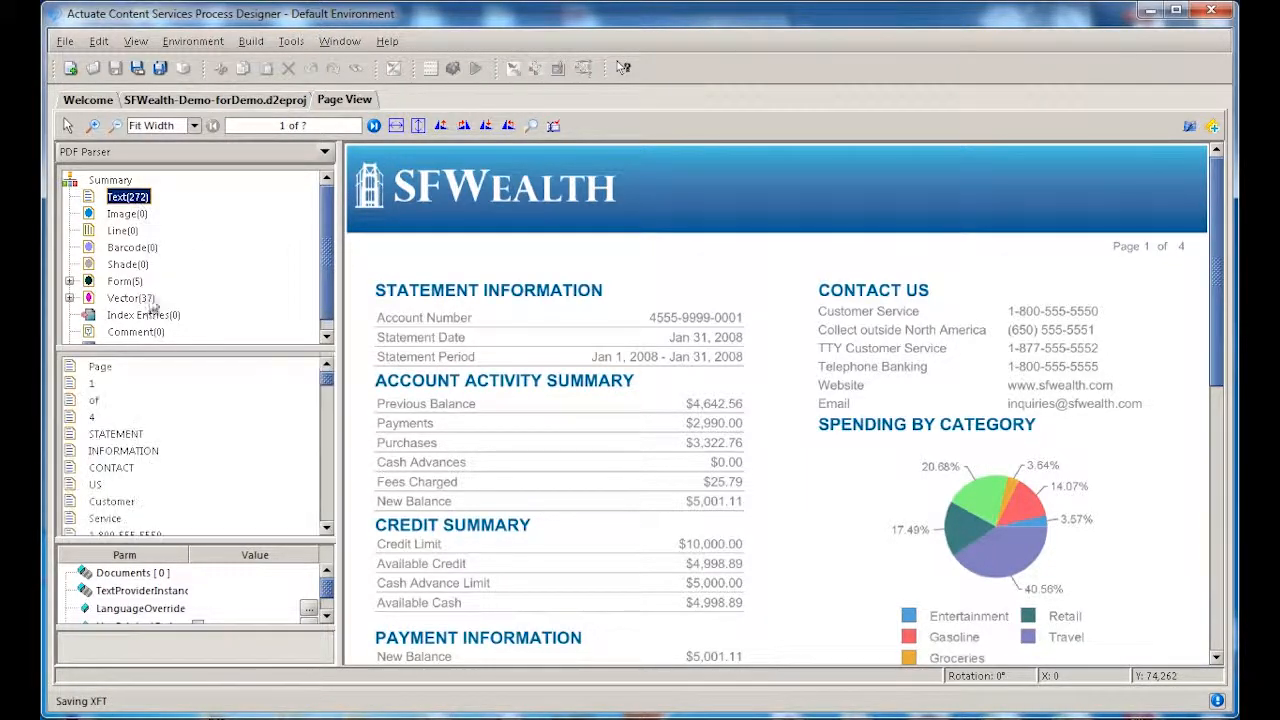
double_click(100, 368)
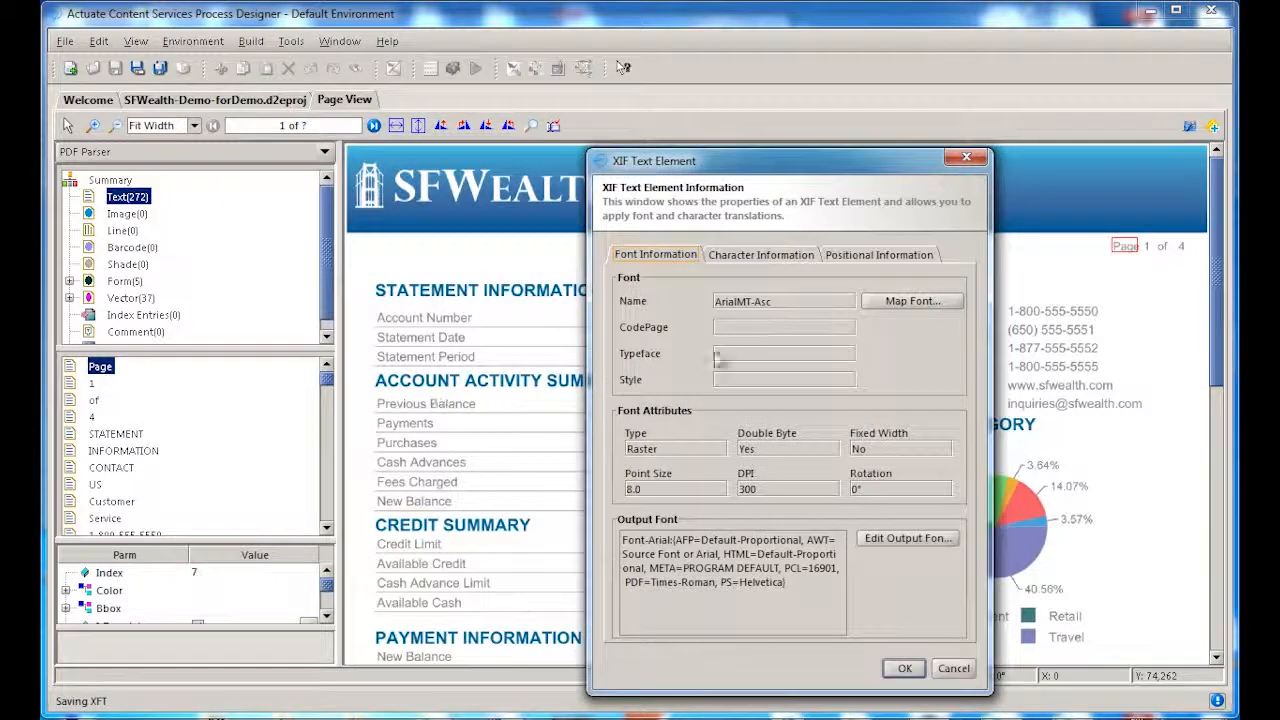
left_click(880, 256)
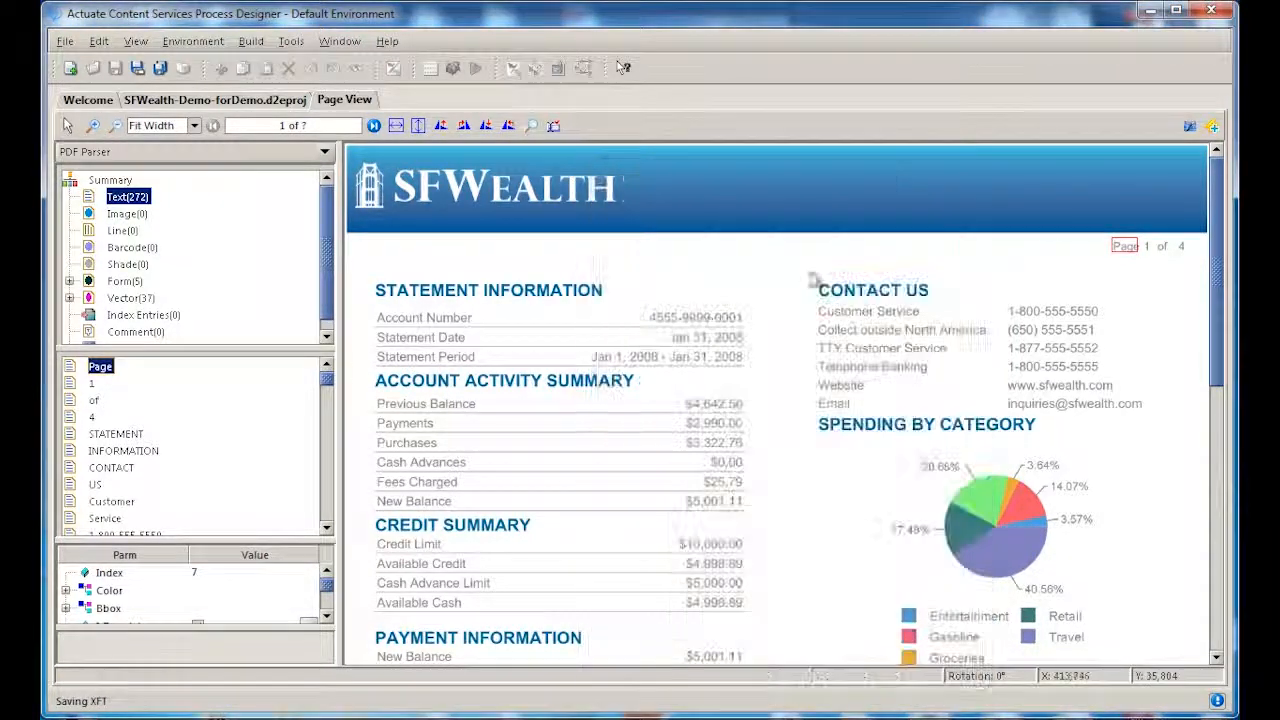
left_click(966, 158)
List the form elements and the vector elements that the parser extracted from the page
left_click(124, 281)
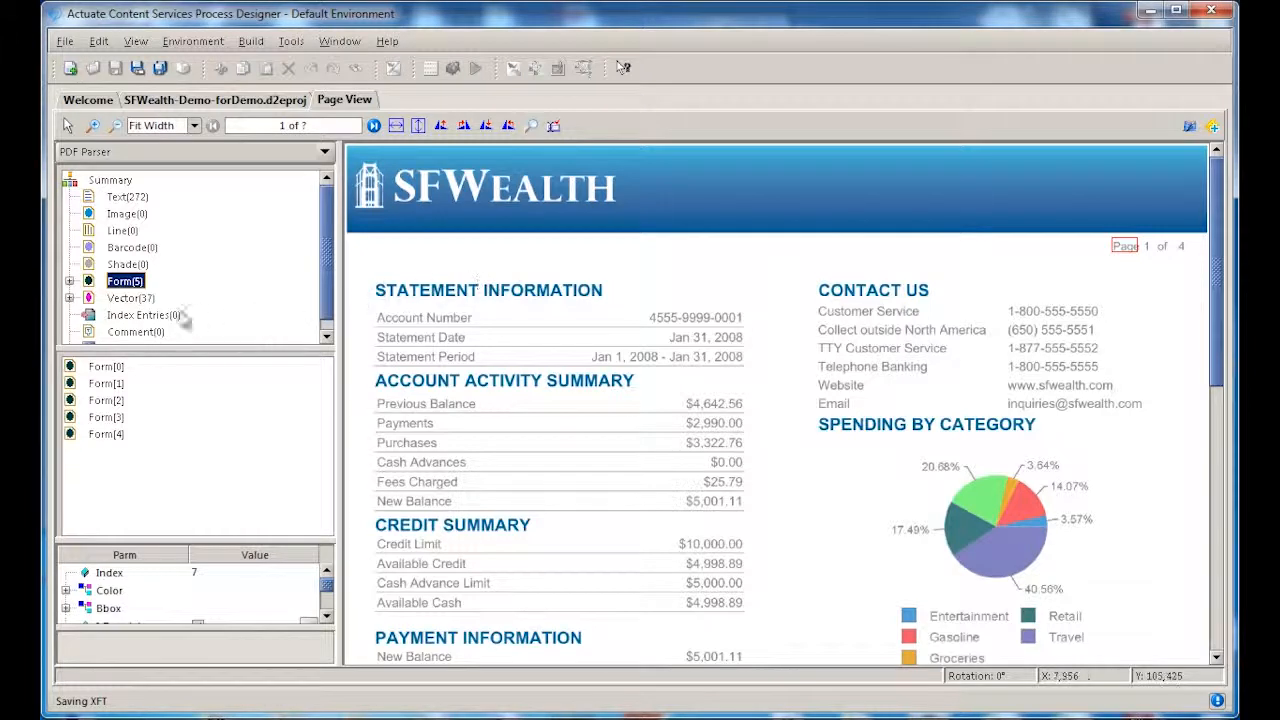
left_click(128, 298)
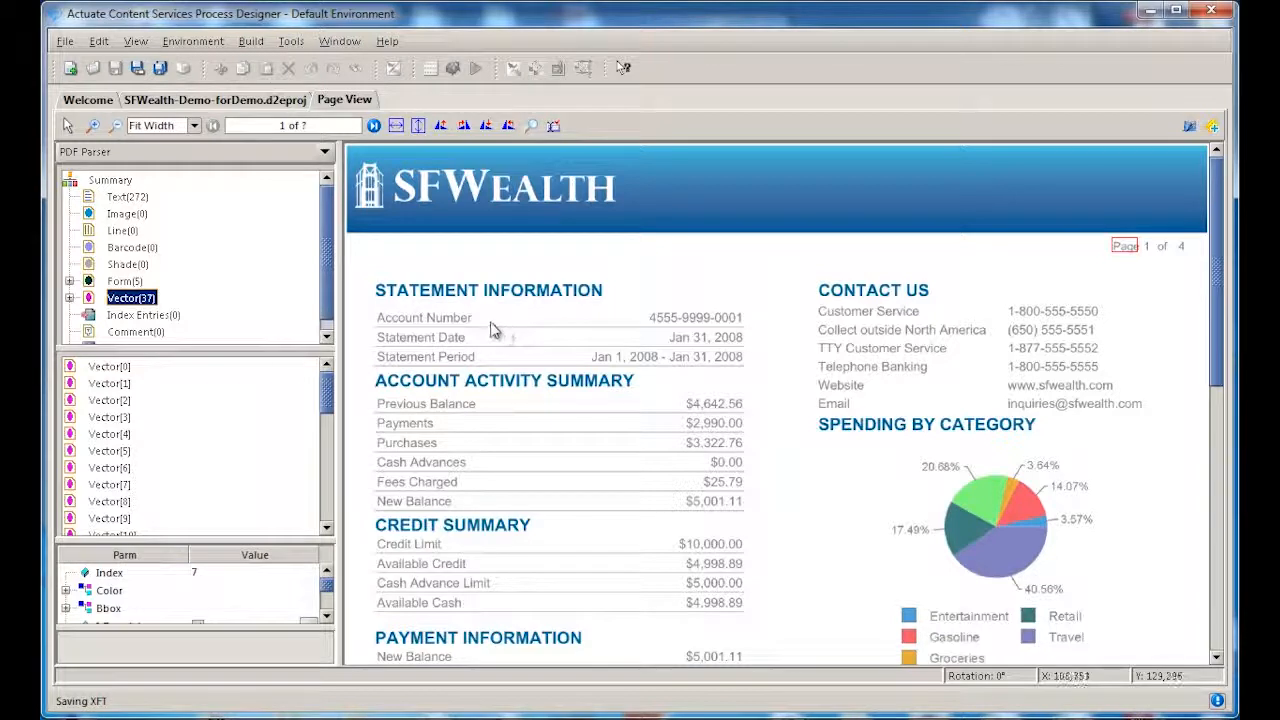
right_click(349, 101)
left_click(349, 101)
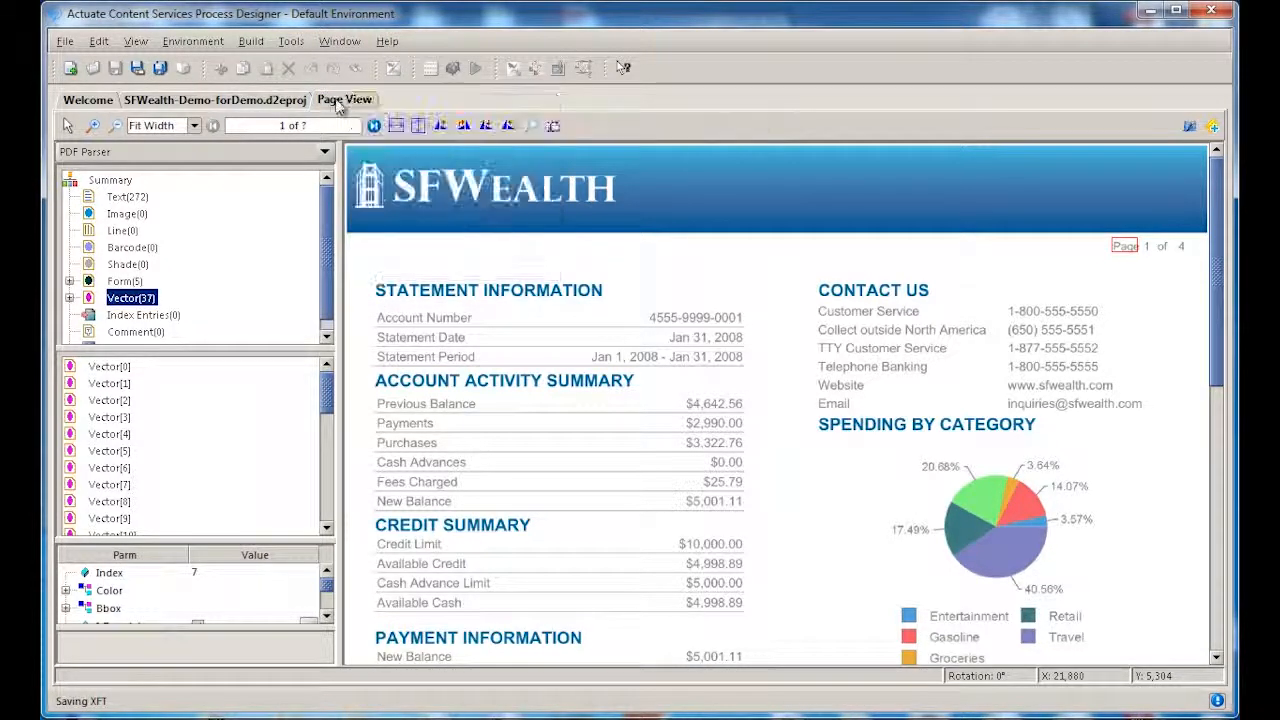
Locate the text elements "Page", "1" and "STATEMENT" on the statement page, and close the Page View
left_click(127, 197)
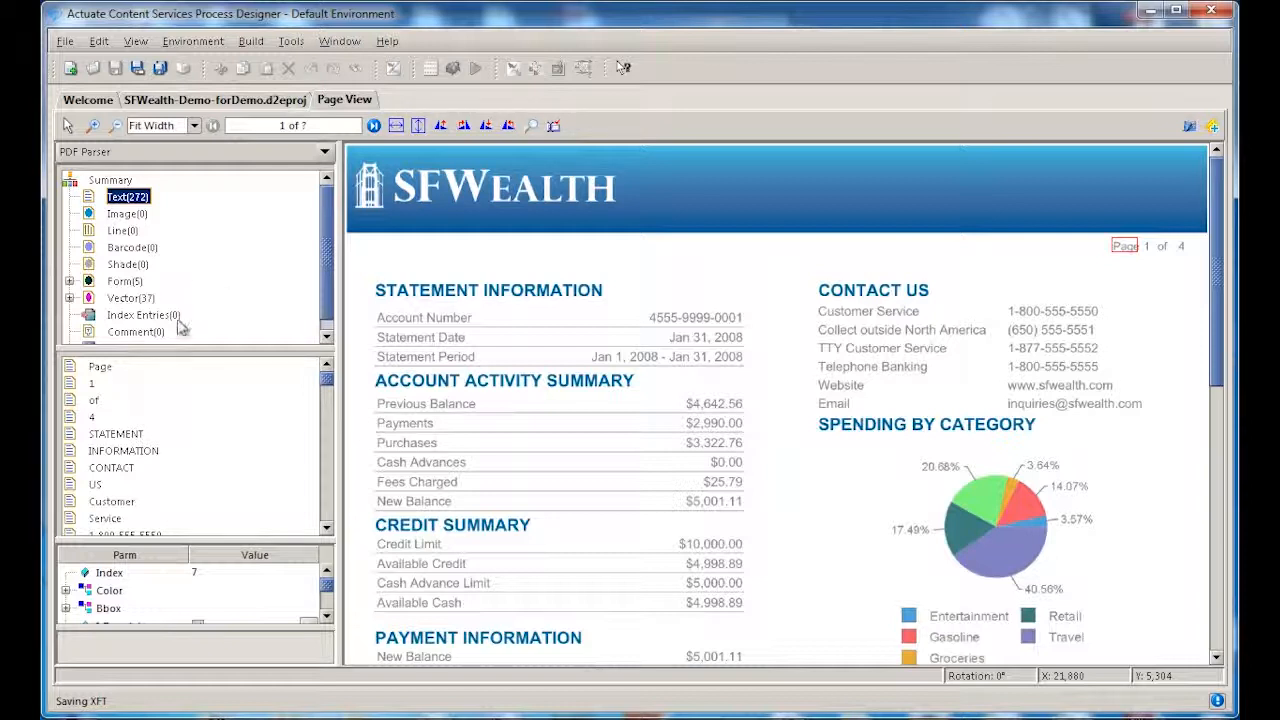
left_click(100, 367)
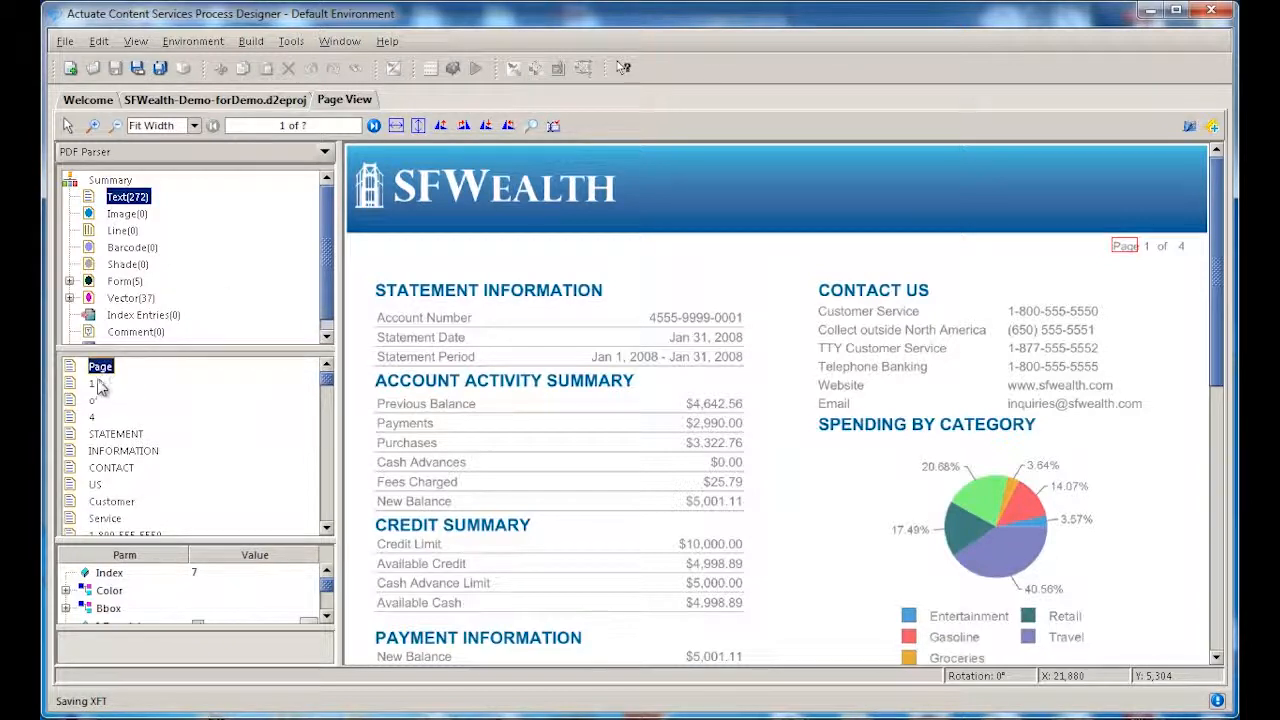
left_click(92, 383)
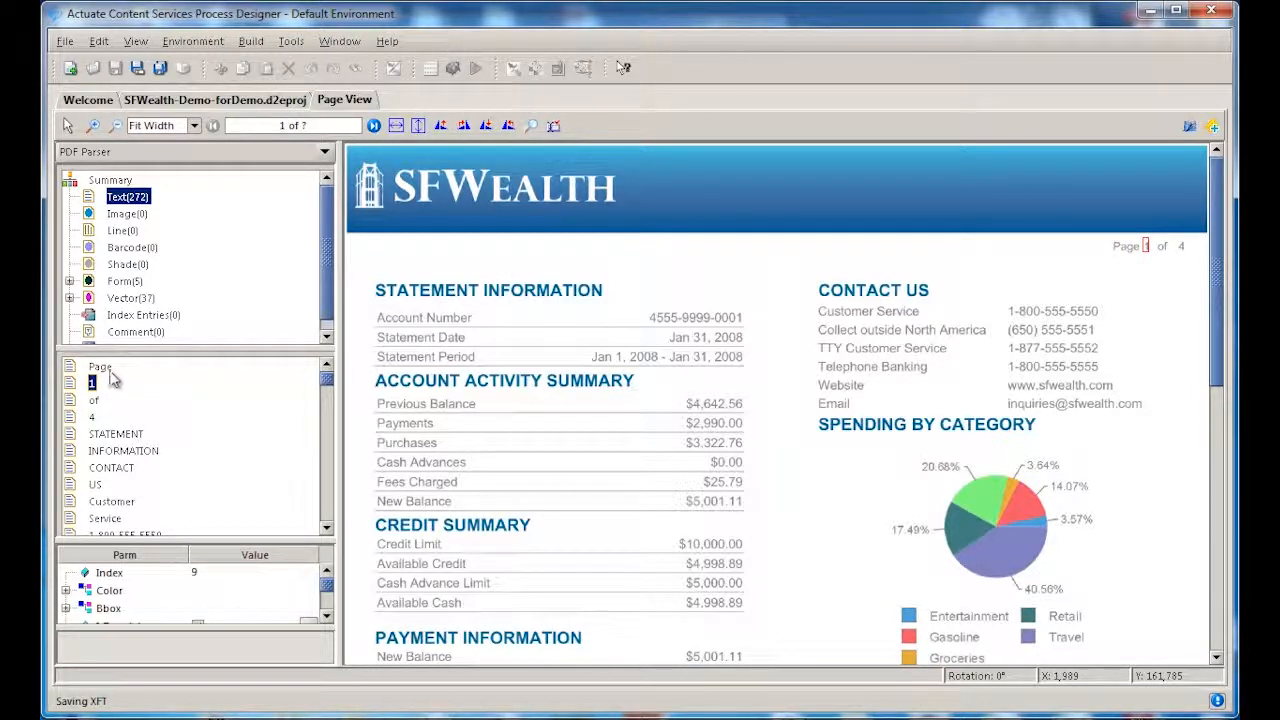
left_click(115, 436)
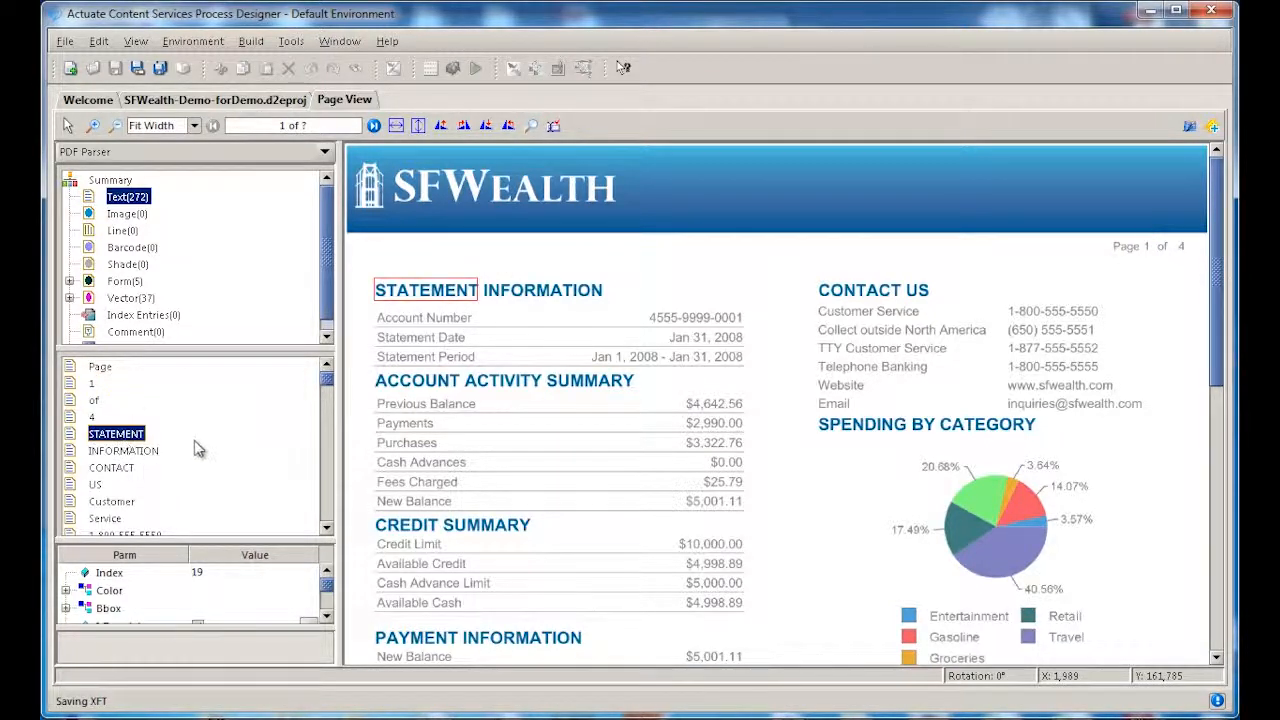
right_click(342, 100)
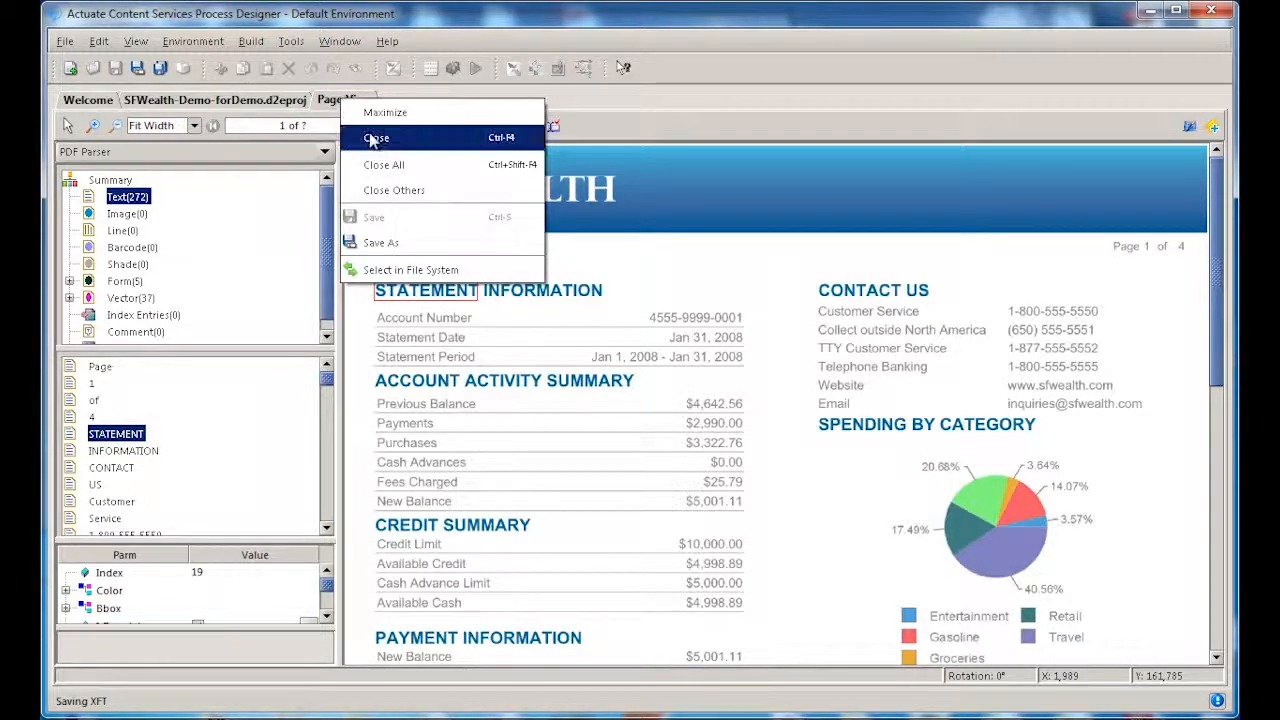
left_click(376, 139)
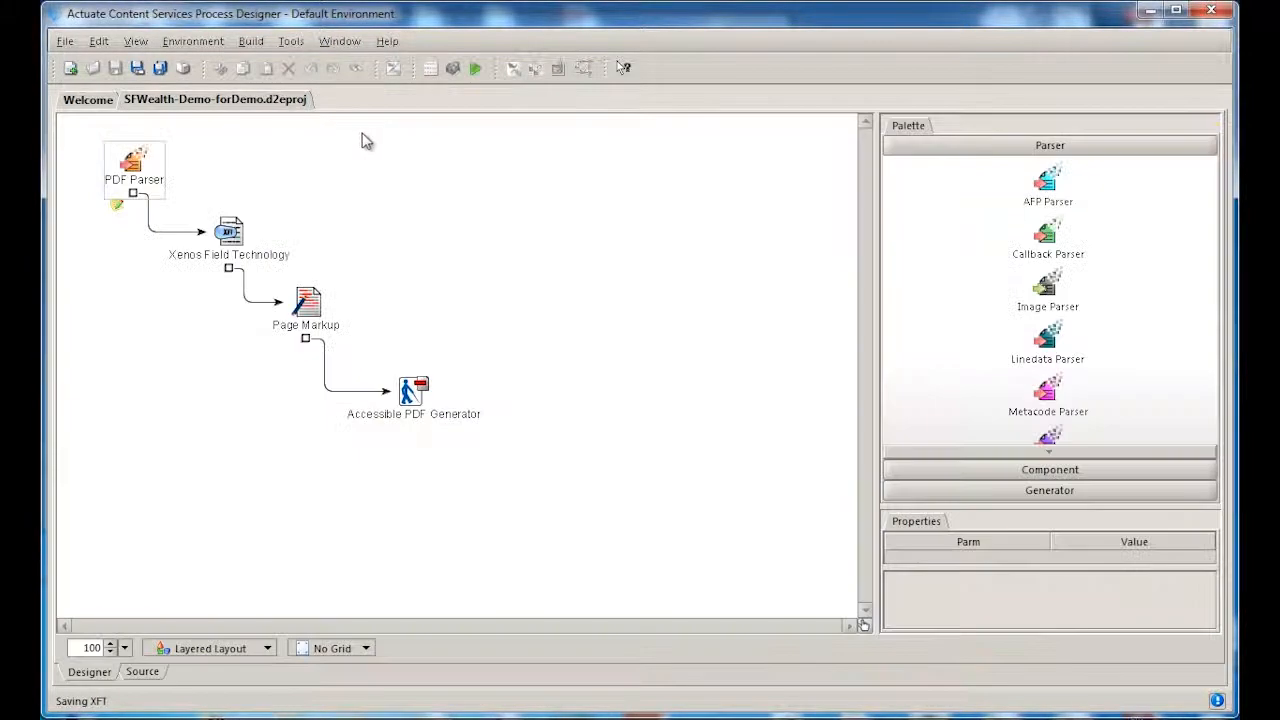
In the Xenos Field Technology component, draw a locator about 181,400 wide by 22,800 high around the STATEMENT INFORMATION heading, named statementInformation
double_click(230, 232)
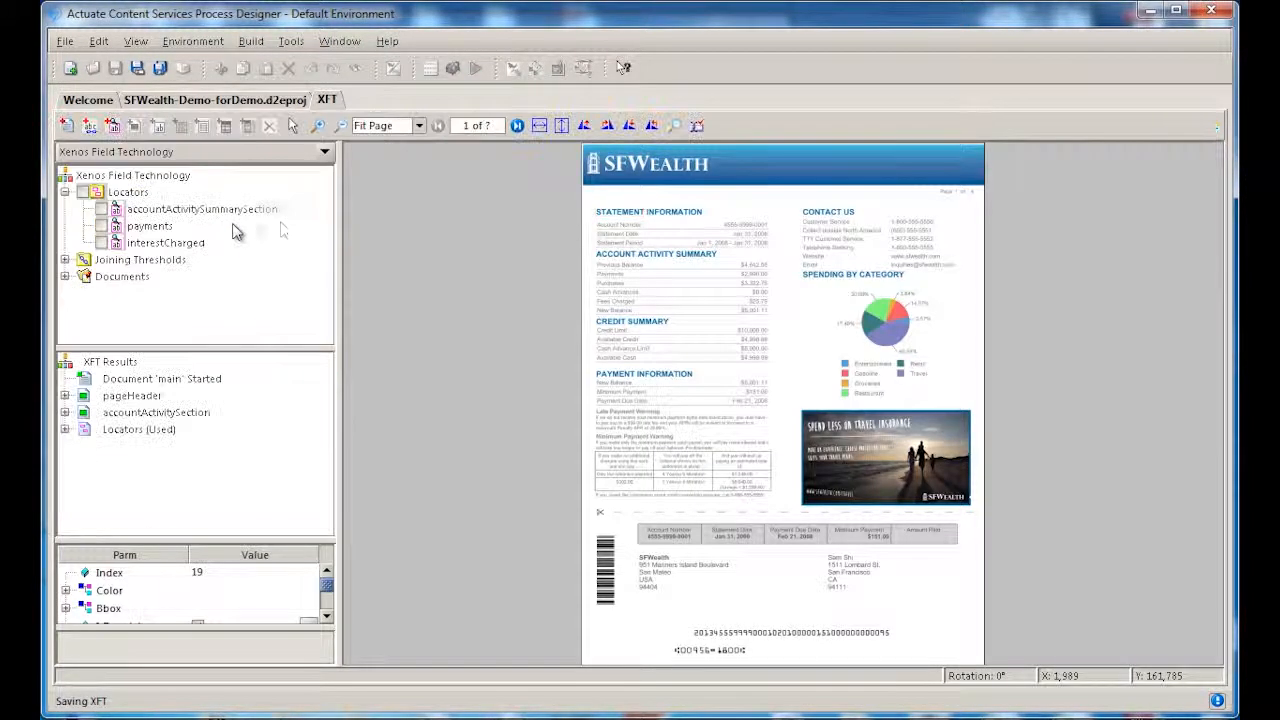
left_click(539, 126)
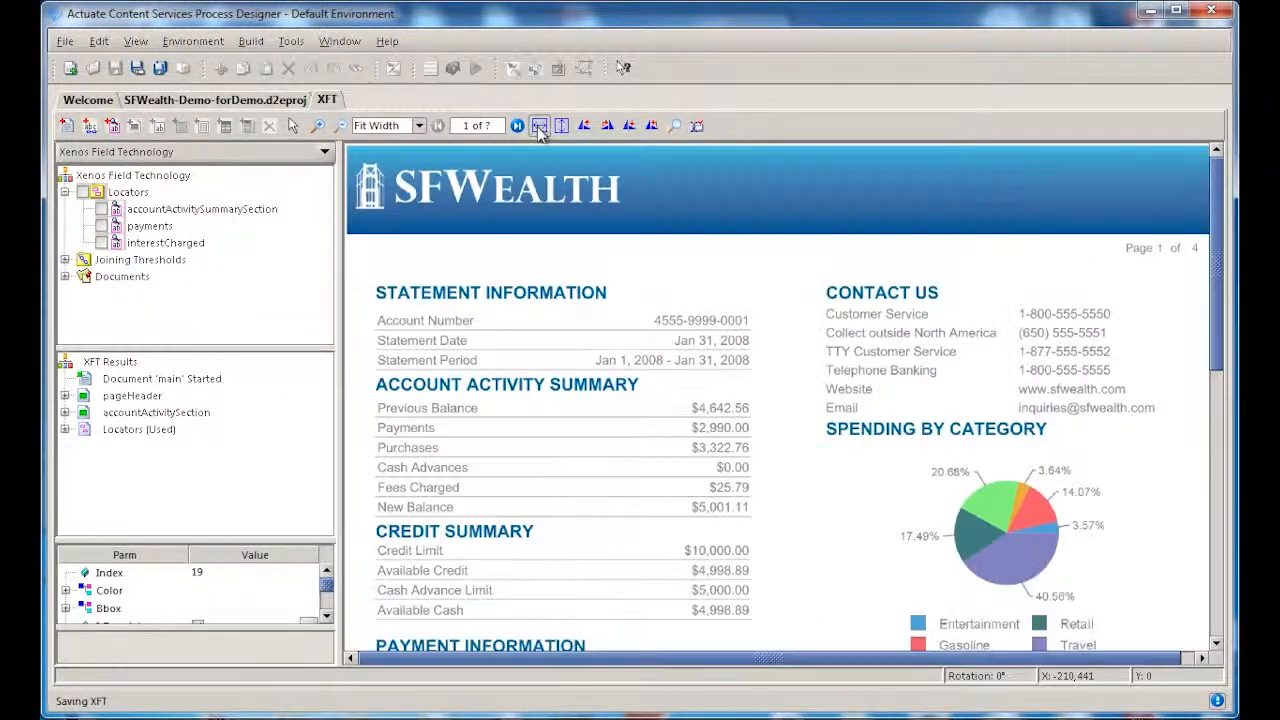
left_click(128, 194)
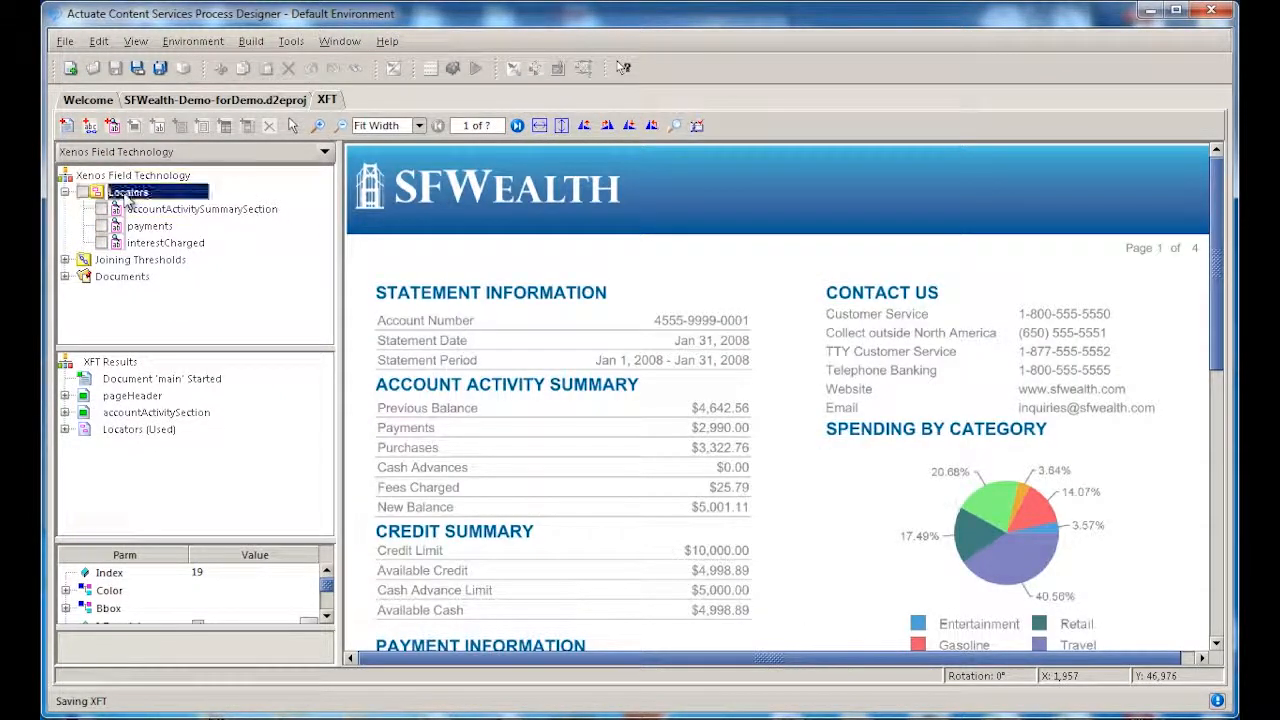
right_click(125, 194)
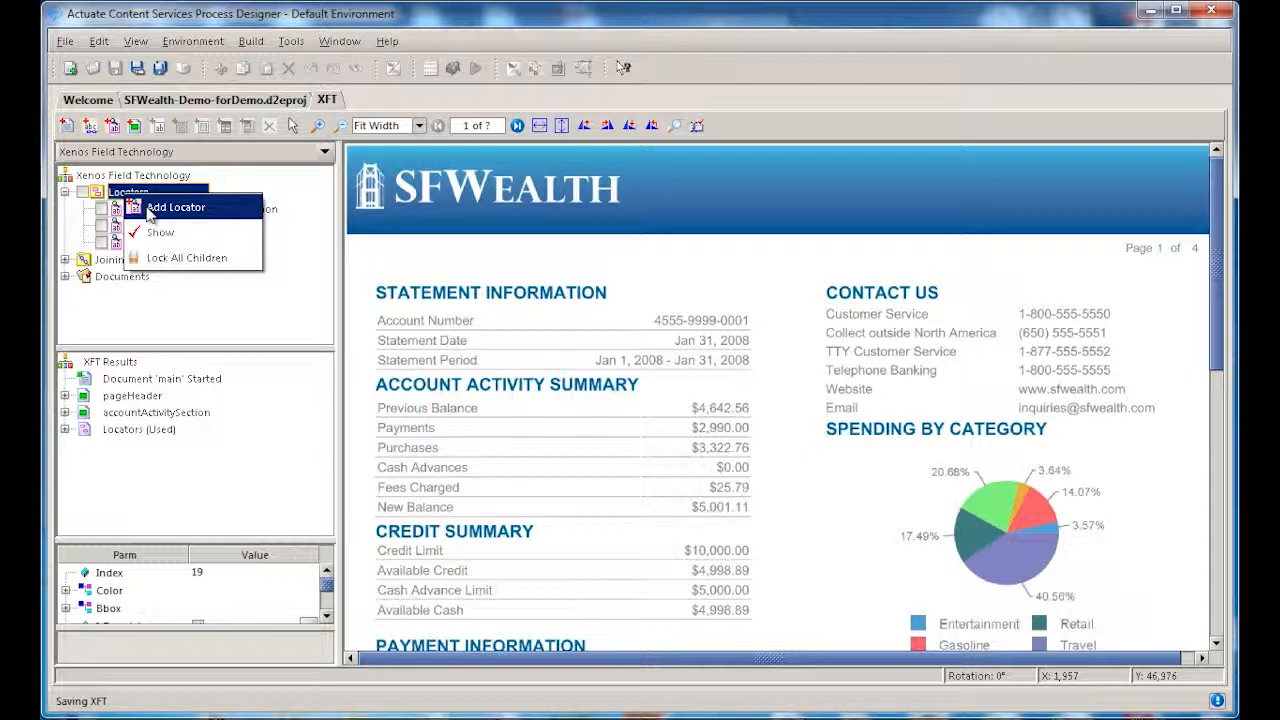
left_click(170, 207)
mouse_move(363, 276)
left_mouse_down()
mouse_move(504, 310)
mouse_move(624, 301)
left_mouse_up()
type("statementInformation")
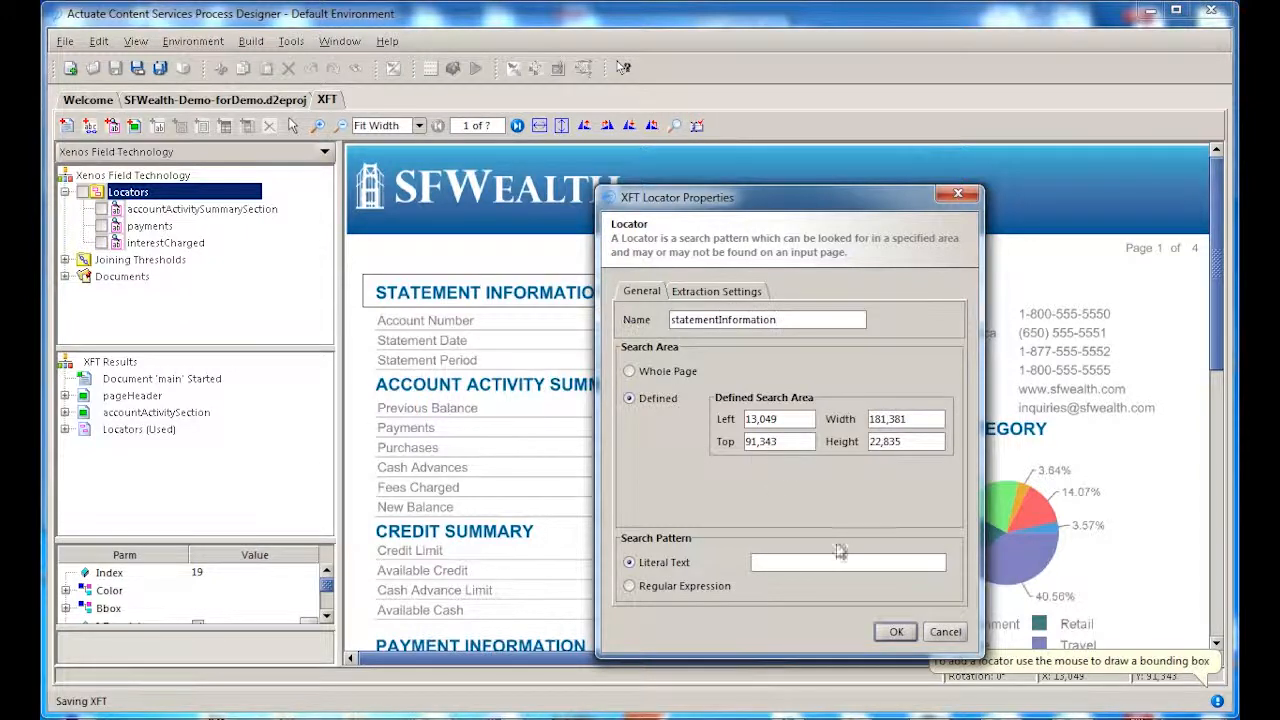
Set the new locator's literal search text to "STATEMENT INFORMATION" and accept its properties
left_click(840, 561)
type("STATEMENT INFORMATION")
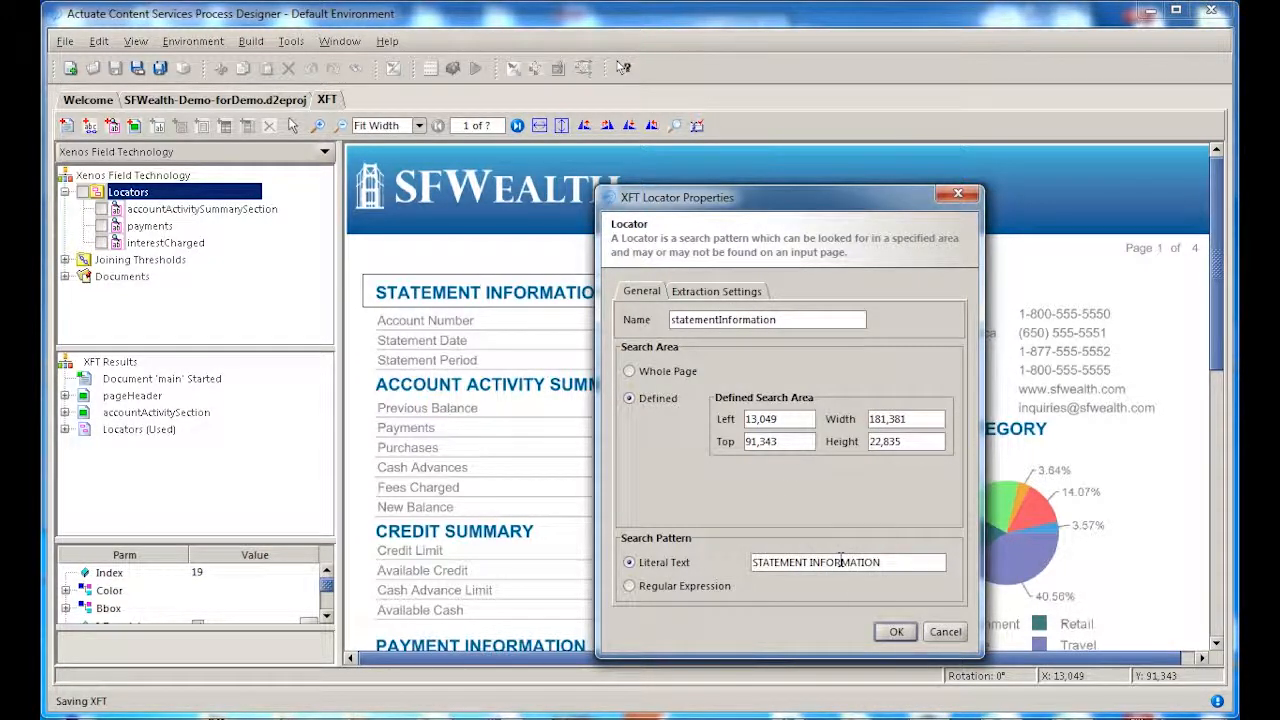
left_click(896, 633)
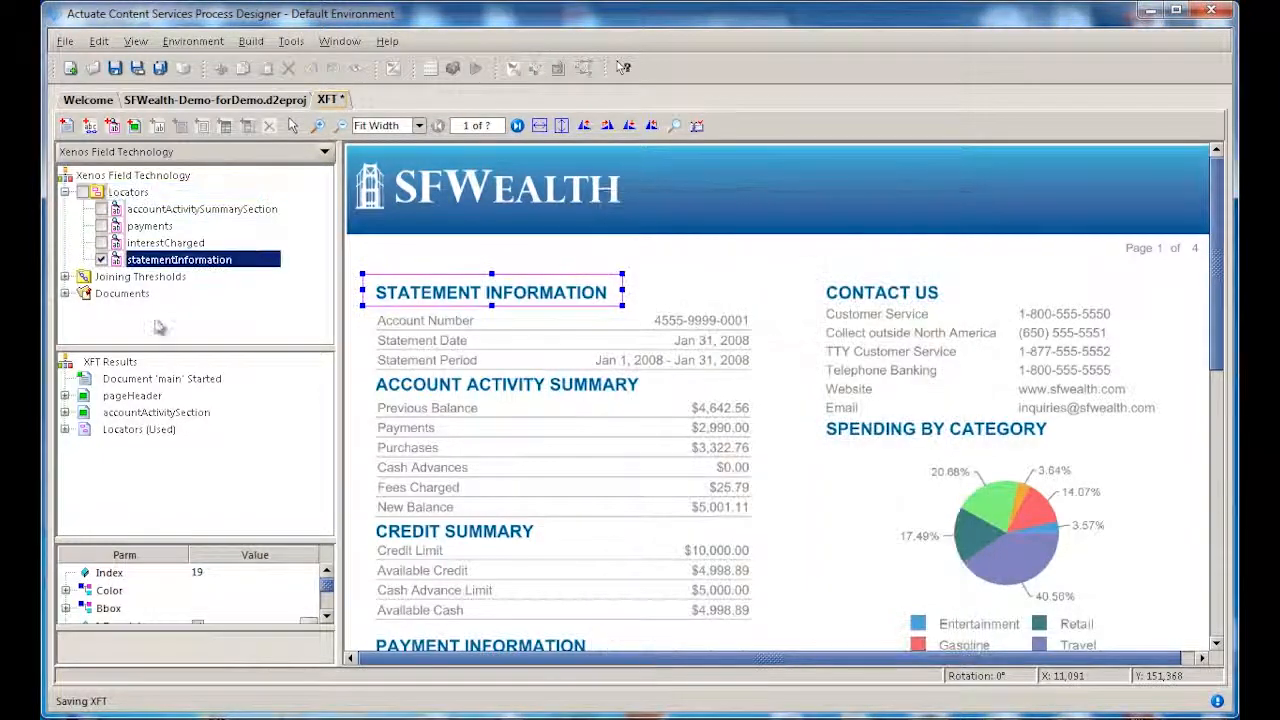
Add a section named statementInformation to the main document, about 306,000 wide by 73,700 high, enclosing the heading and its three detail lines
left_click(64, 293)
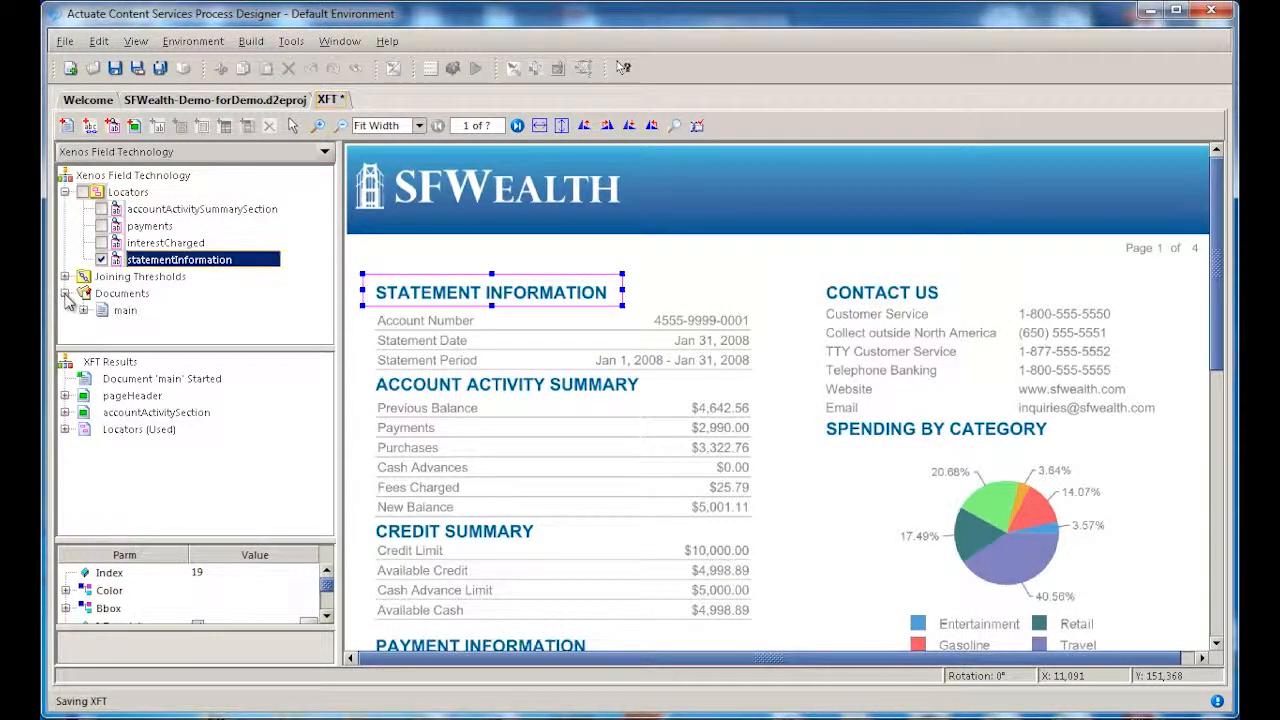
right_click(120, 311)
left_click(155, 324)
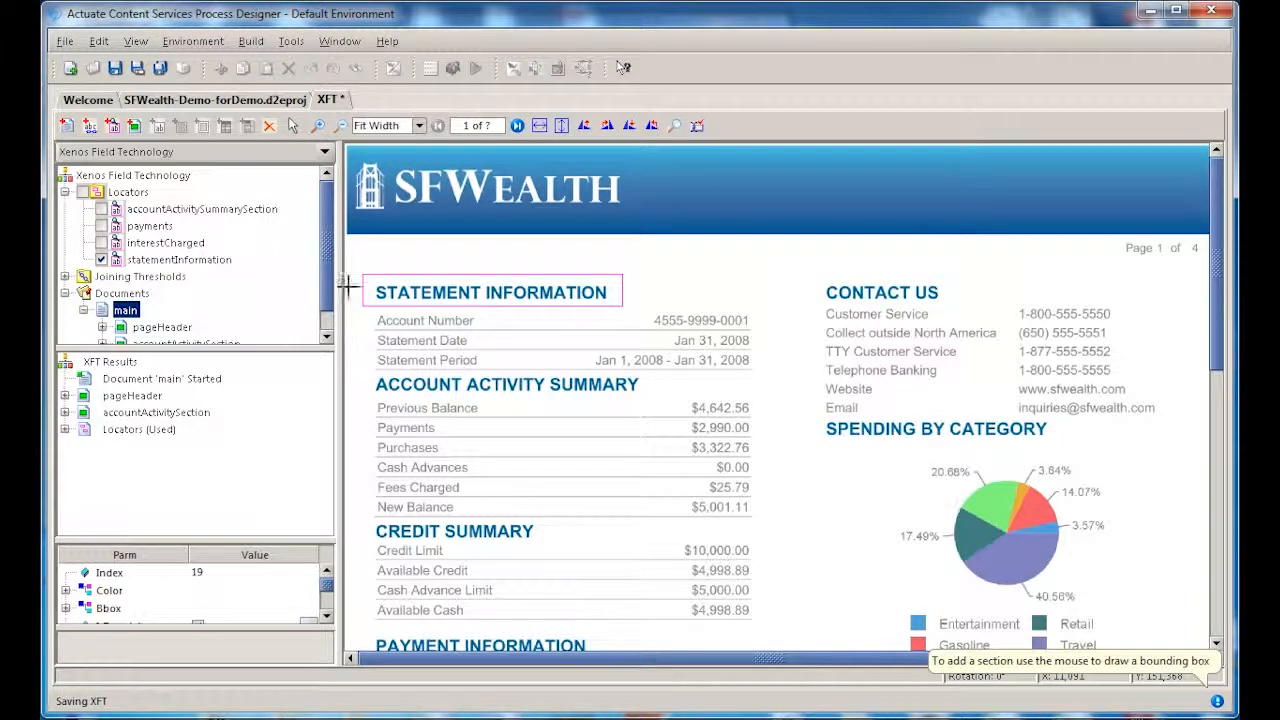
left_click_drag(364, 270, 816, 388)
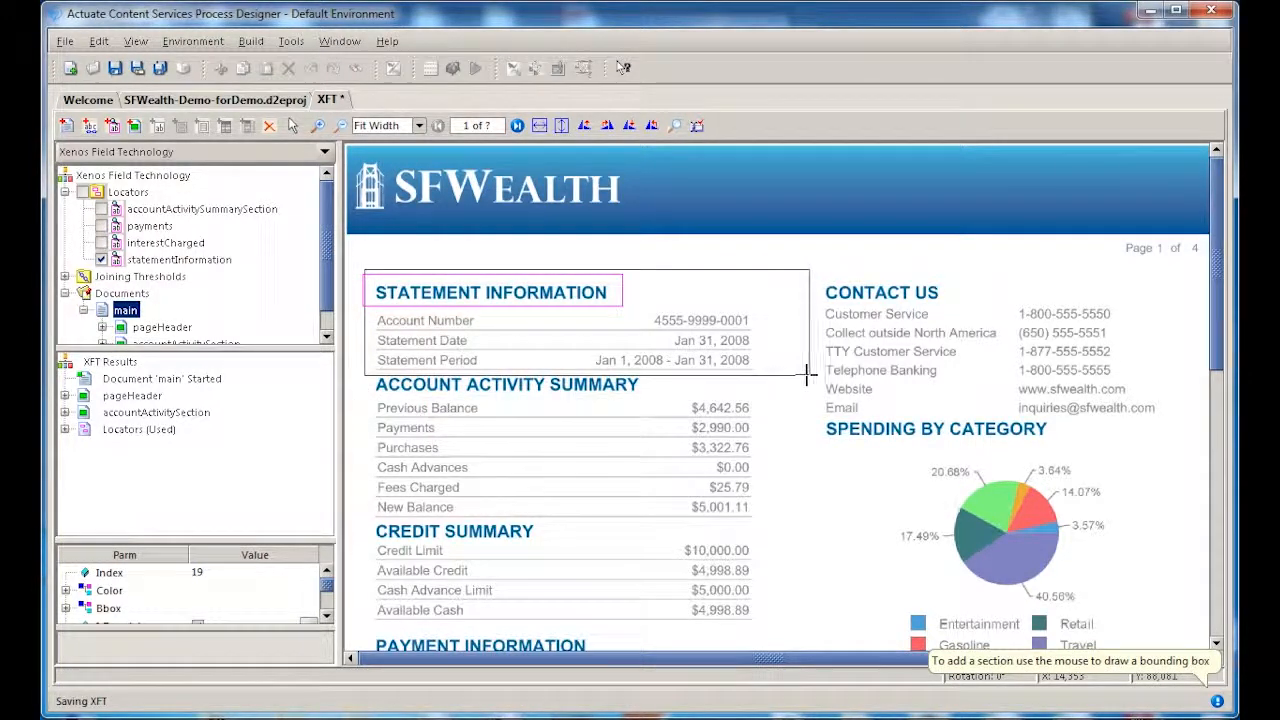
type("statementInformation")
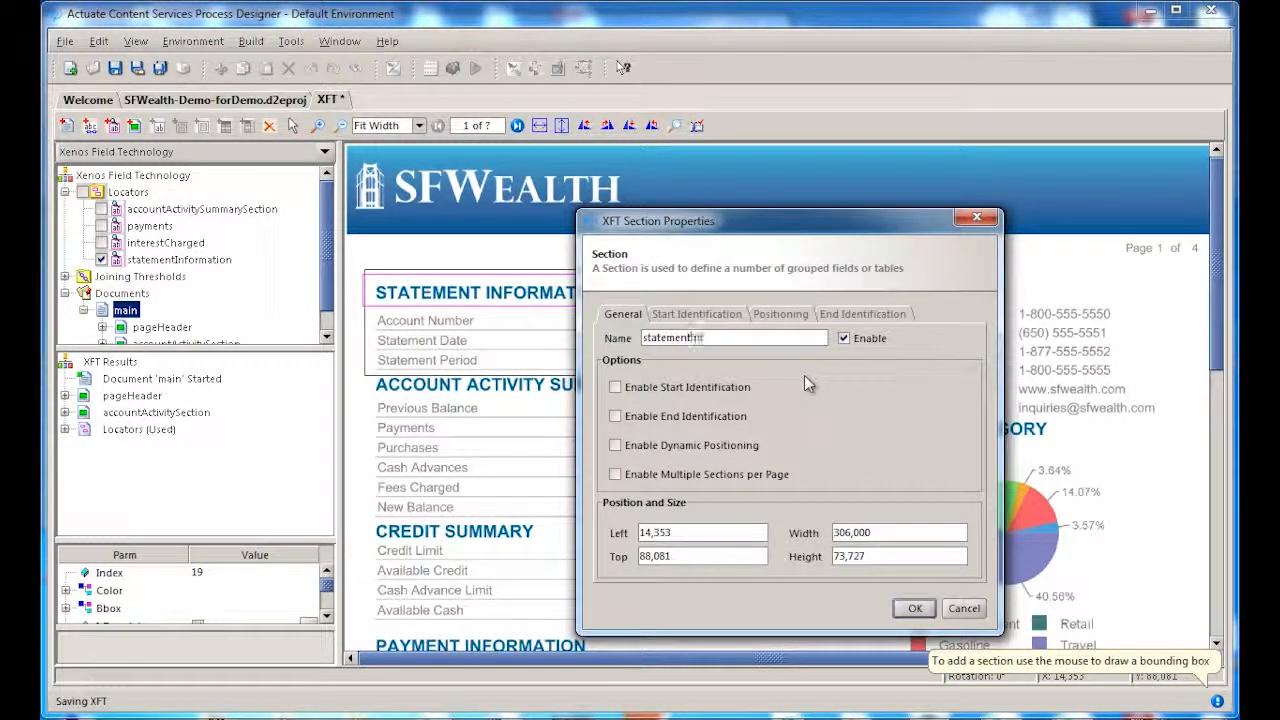
Enable start identification for the section, using the statementInformation locator as a required identifier
left_click(648, 392)
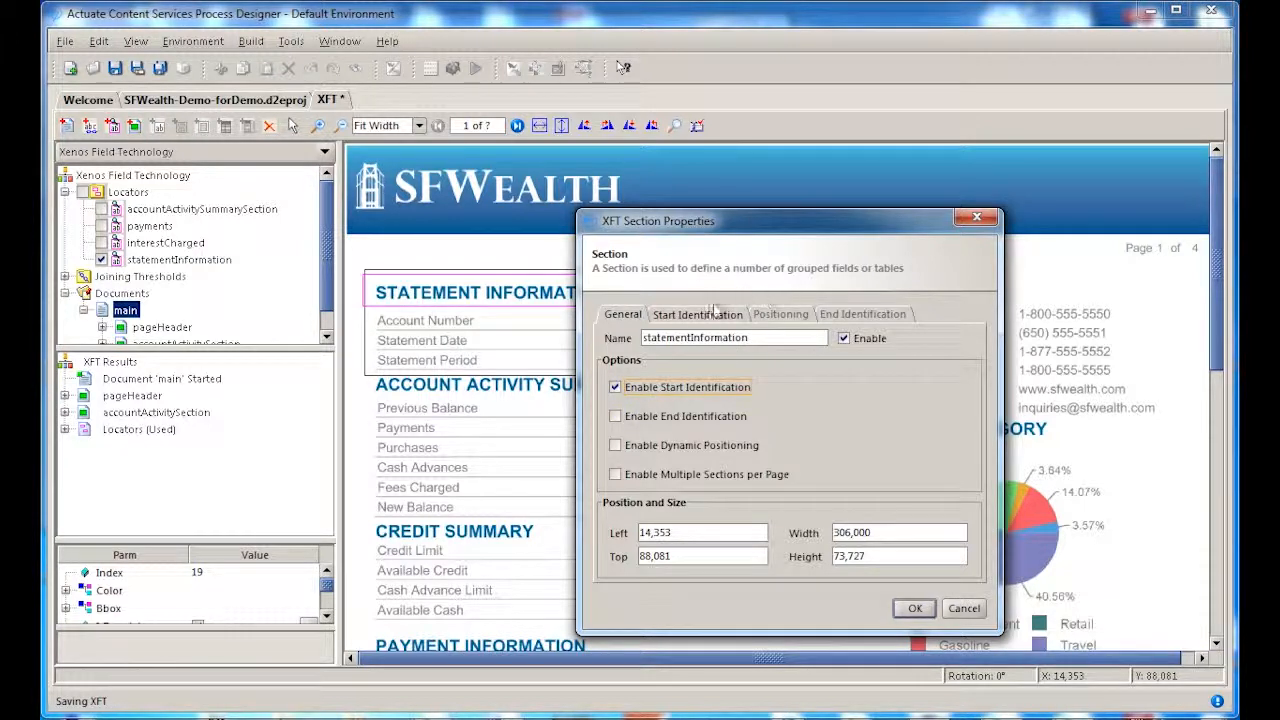
left_click(697, 314)
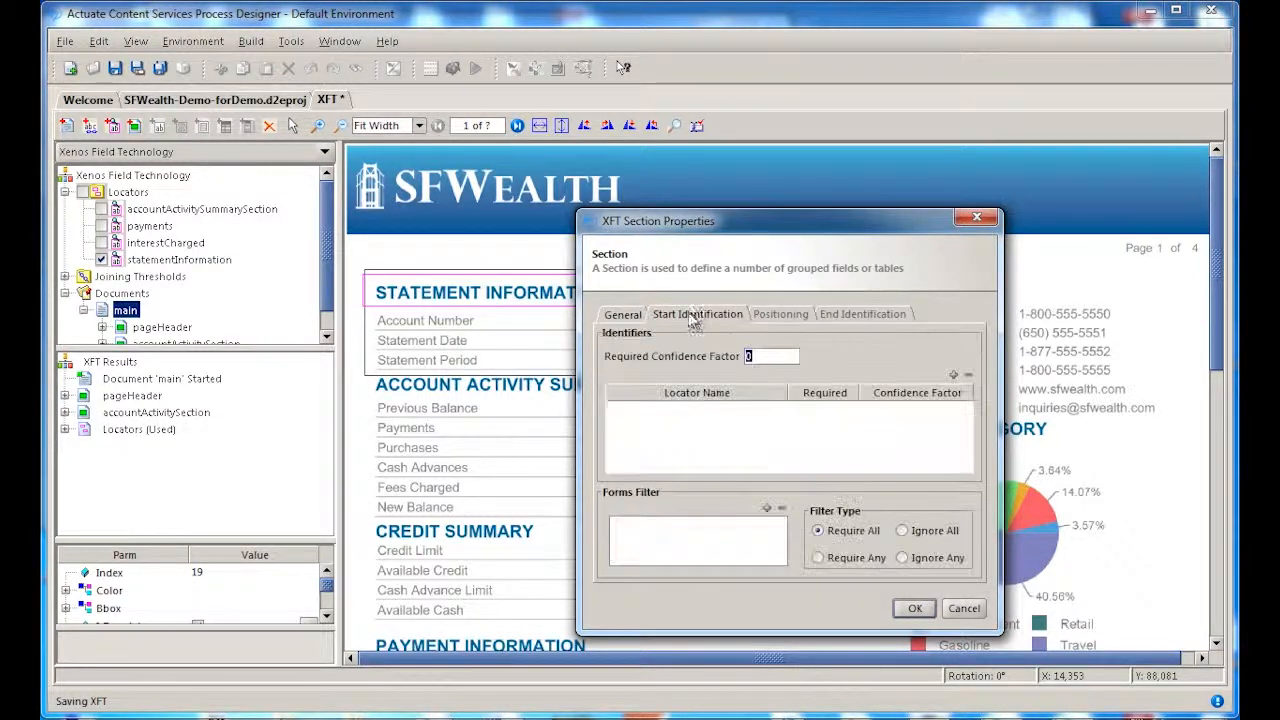
left_click(952, 375)
left_click(690, 421)
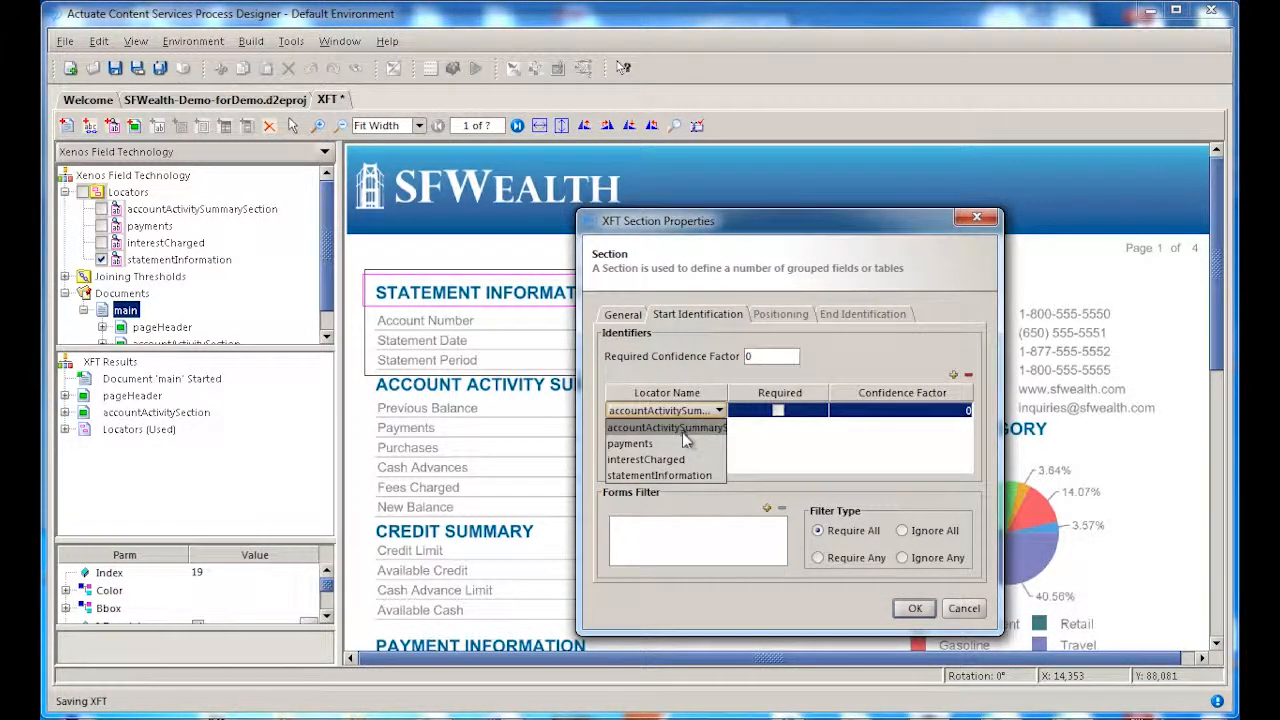
left_click(660, 470)
left_click(797, 410)
left_click(913, 608)
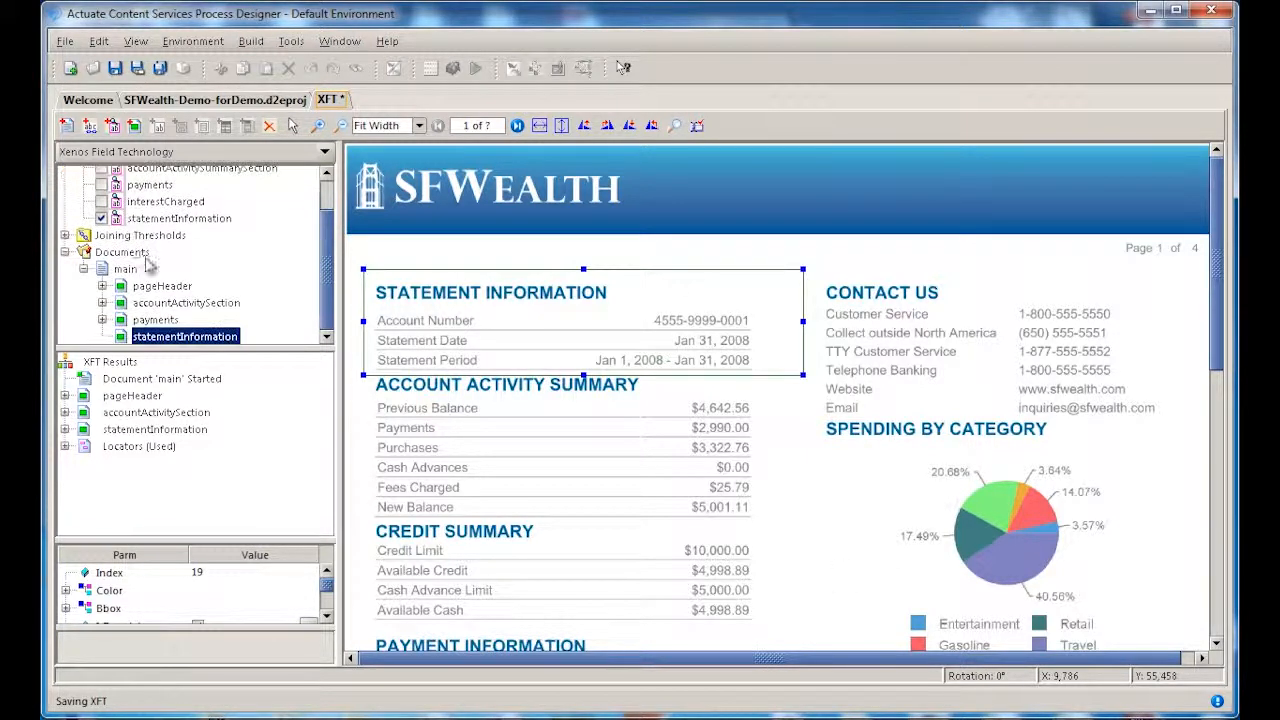
Add a text field named header around the STATEMENT INFORMATION heading in the statementInformation section
right_click(158, 338)
left_click(203, 374)
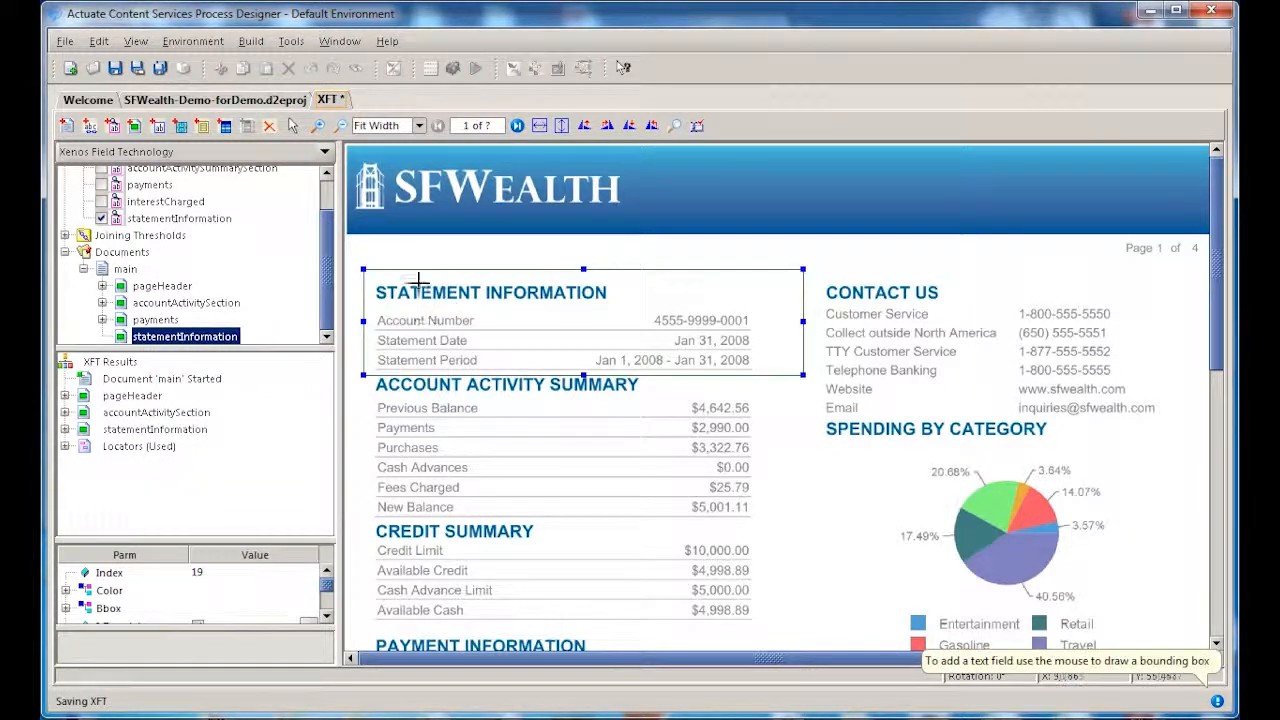
left_click_drag(366, 279, 631, 304)
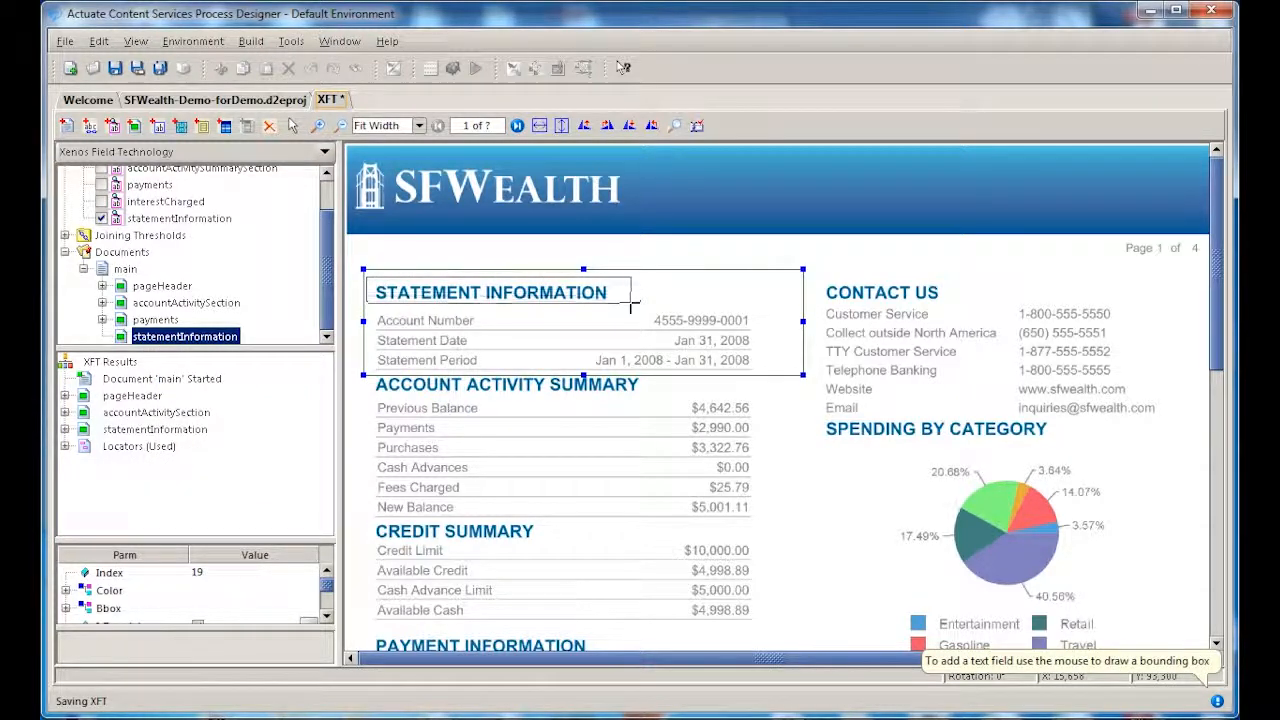
key("Return")
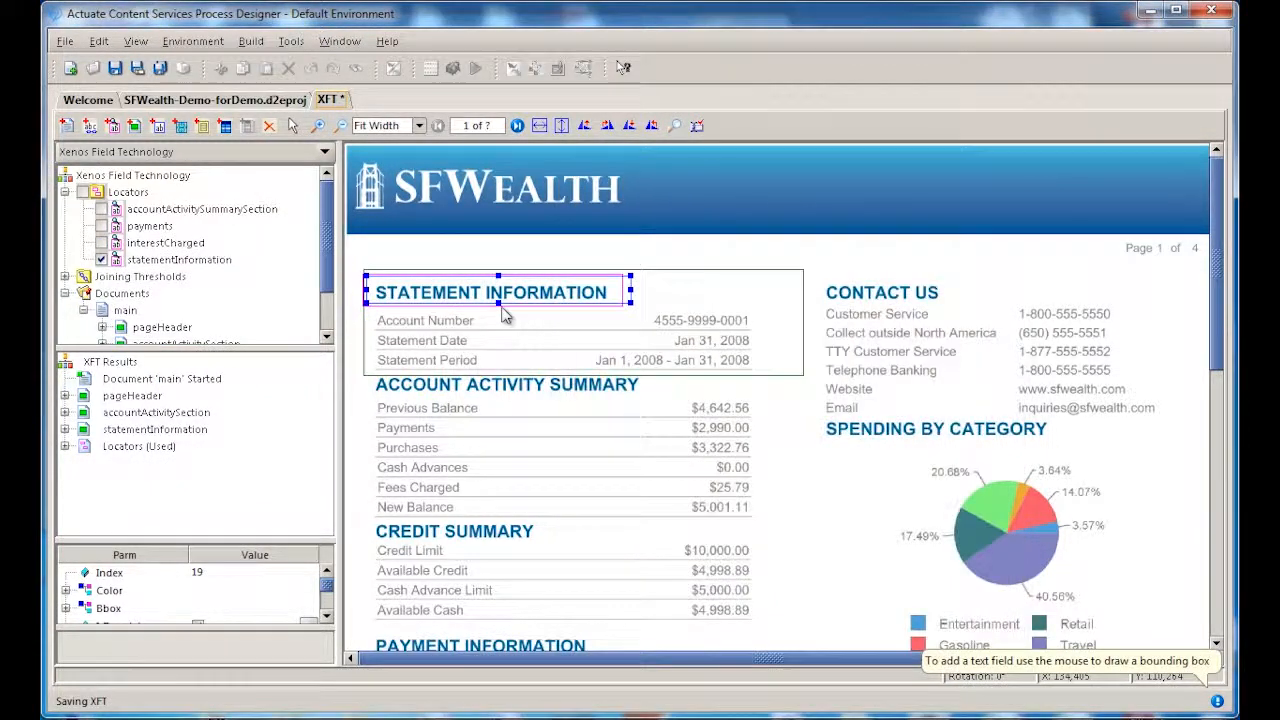
Add a text field named acctNumber around the Account Number line in the statementInformation section
right_click(198, 320)
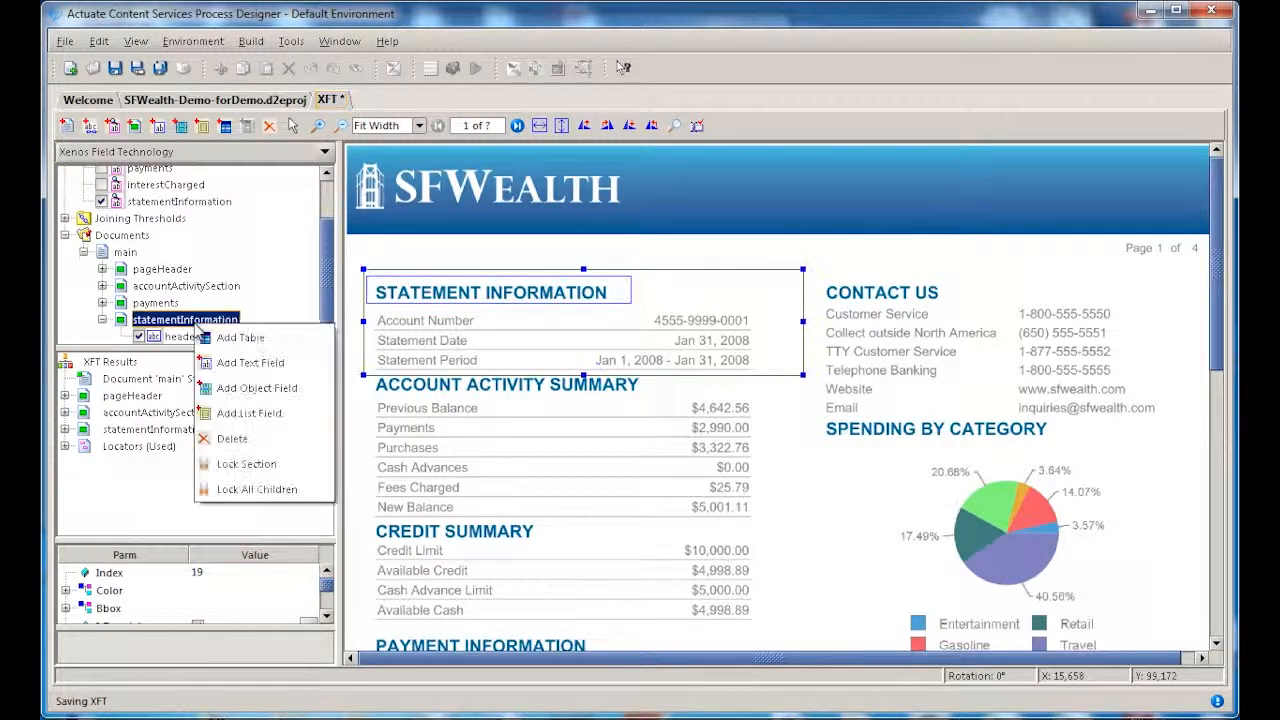
left_click(243, 360)
left_click_drag(370, 310, 770, 334)
type("acctNumber")
key("Return")
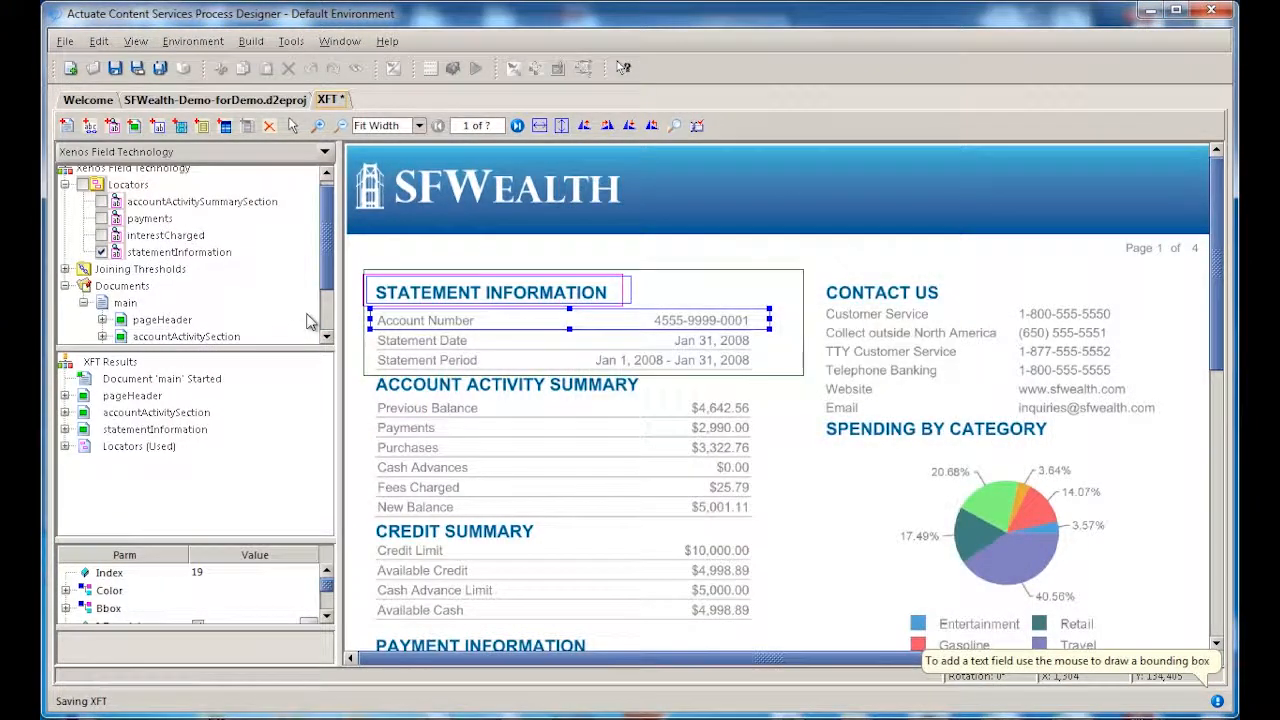
Add a text field named statmetnDate, about 285,100 wide by 13,700 high, around the Statement Date line in the statementInformation section
right_click(205, 303)
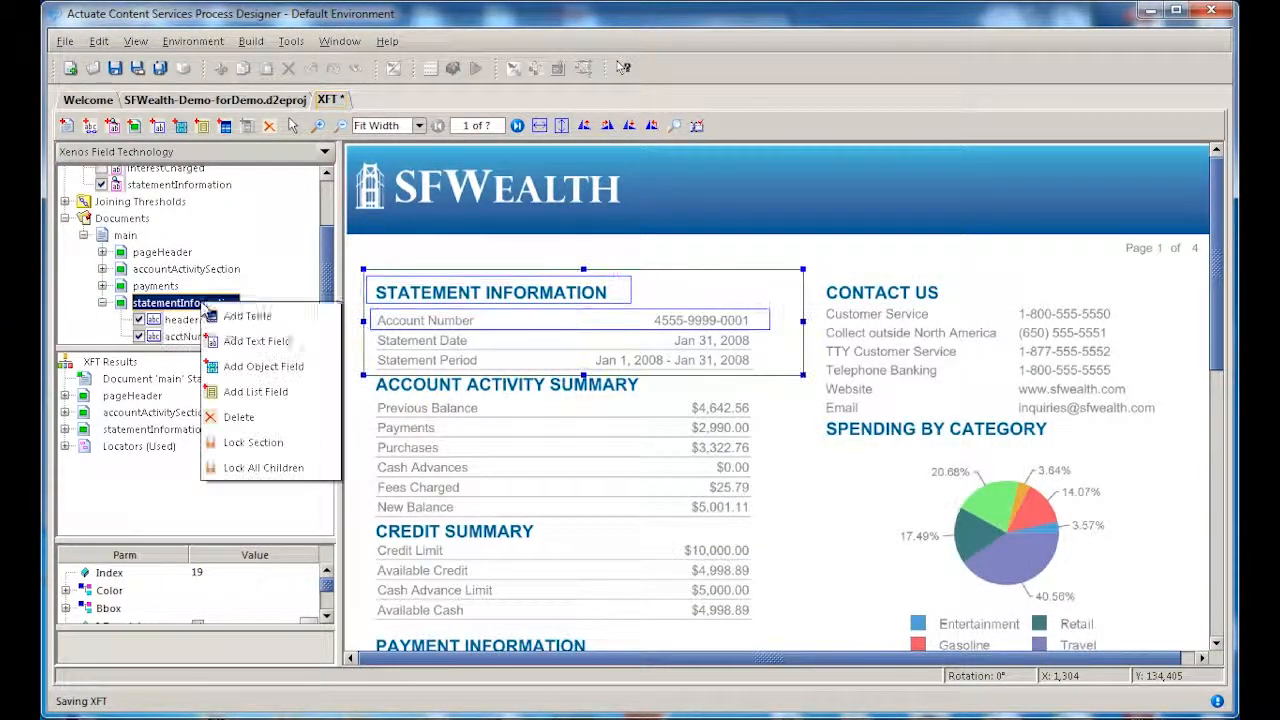
left_click(250, 341)
left_click_drag(371, 333, 783, 360)
type("statementDate")
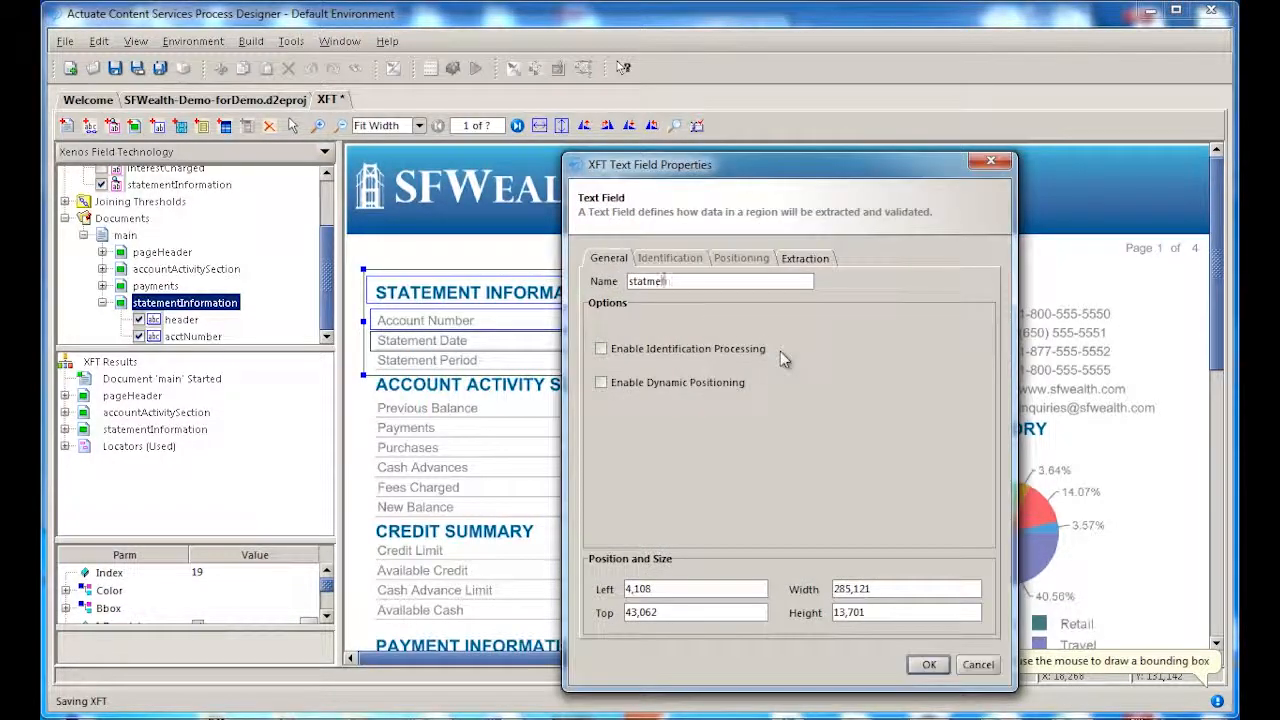
key("Return")
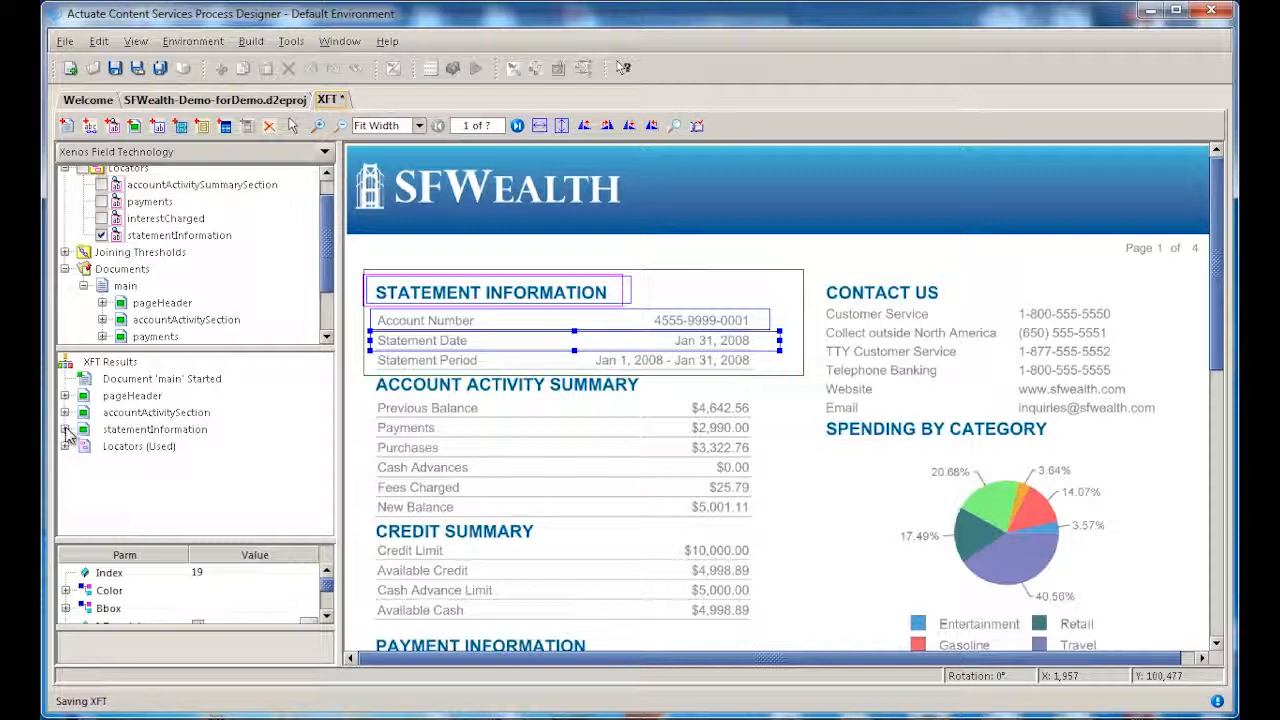
Examine the extraction results of the statementInformation section for the header, acctNumber and statmetnDate fields
left_click(125, 436)
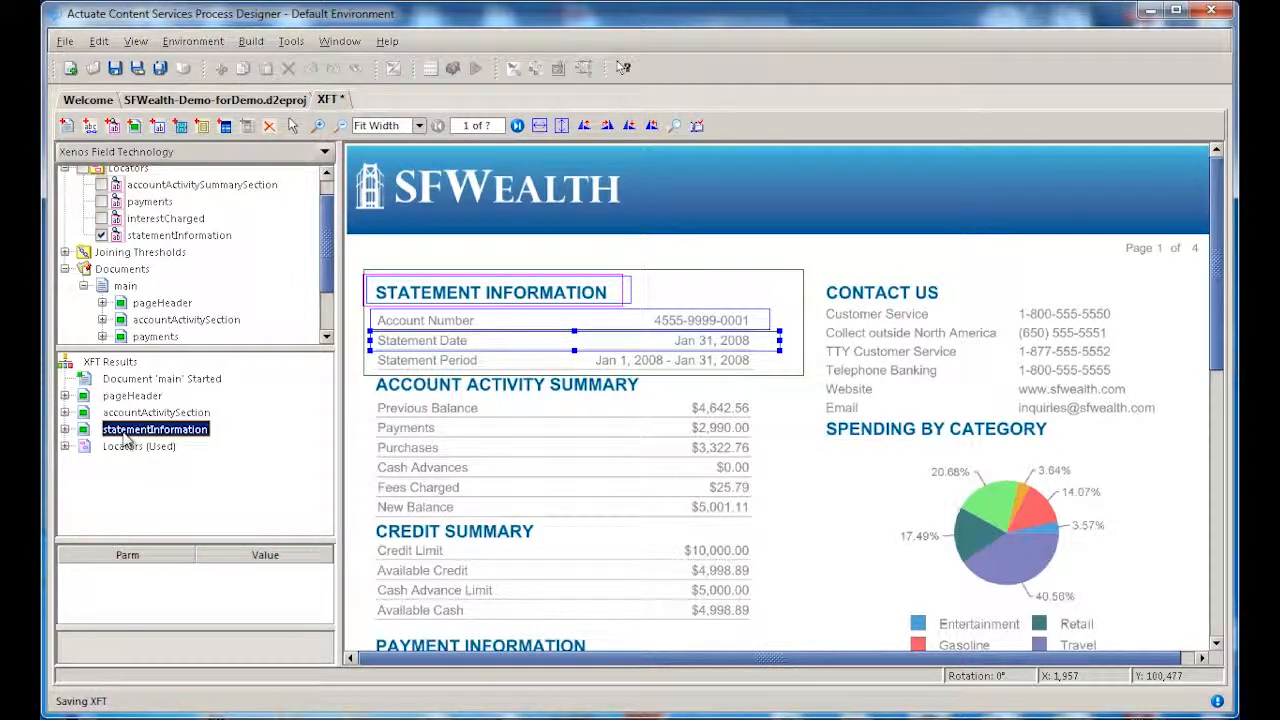
left_click(64, 429)
left_click(84, 477)
scroll(86, 483, "down", 1)
left_click(84, 477)
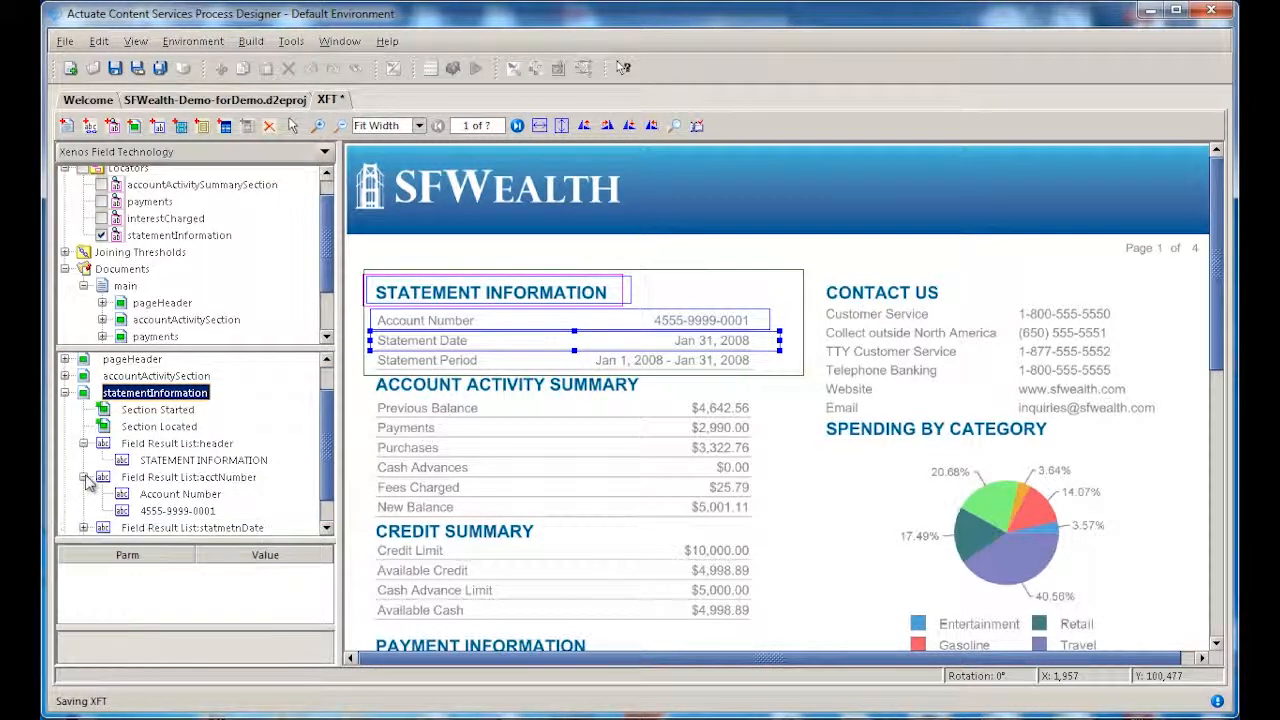
scroll(86, 483, "down", 1)
left_click(84, 494)
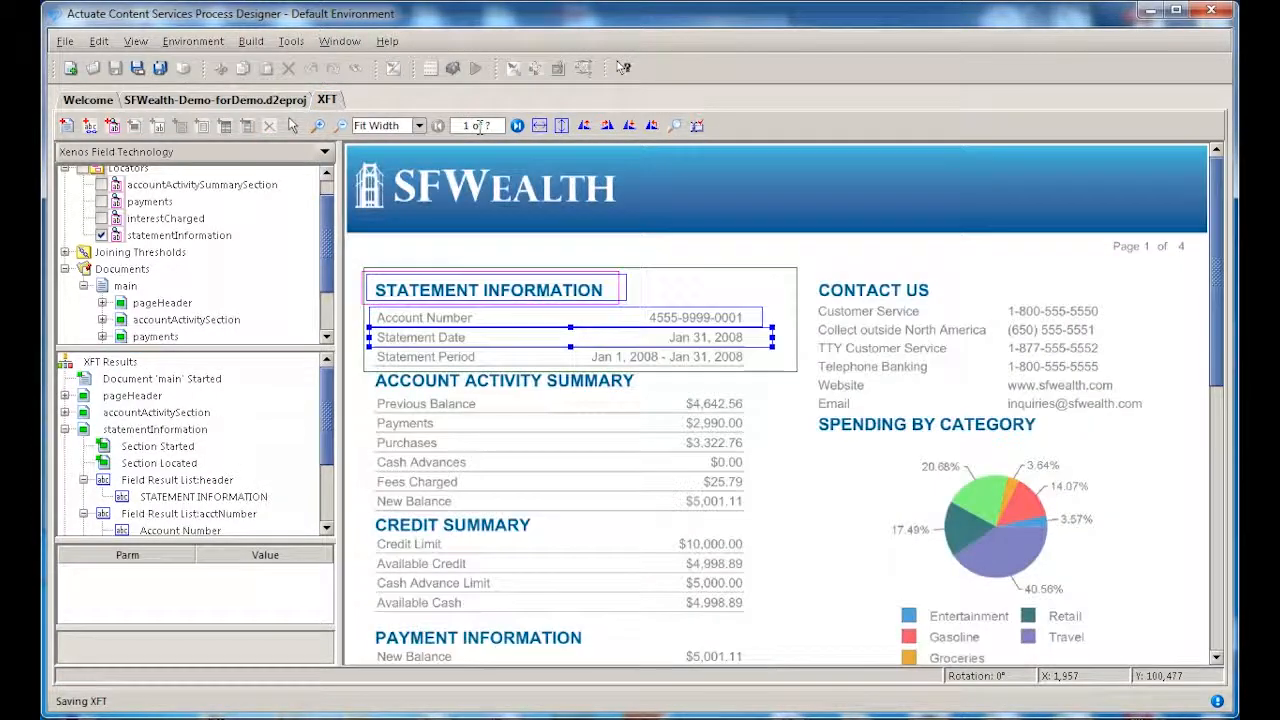
On page 3 of the statement, hide the statementInformation locator and show the payments and interestCharged locators
left_click(480, 126)
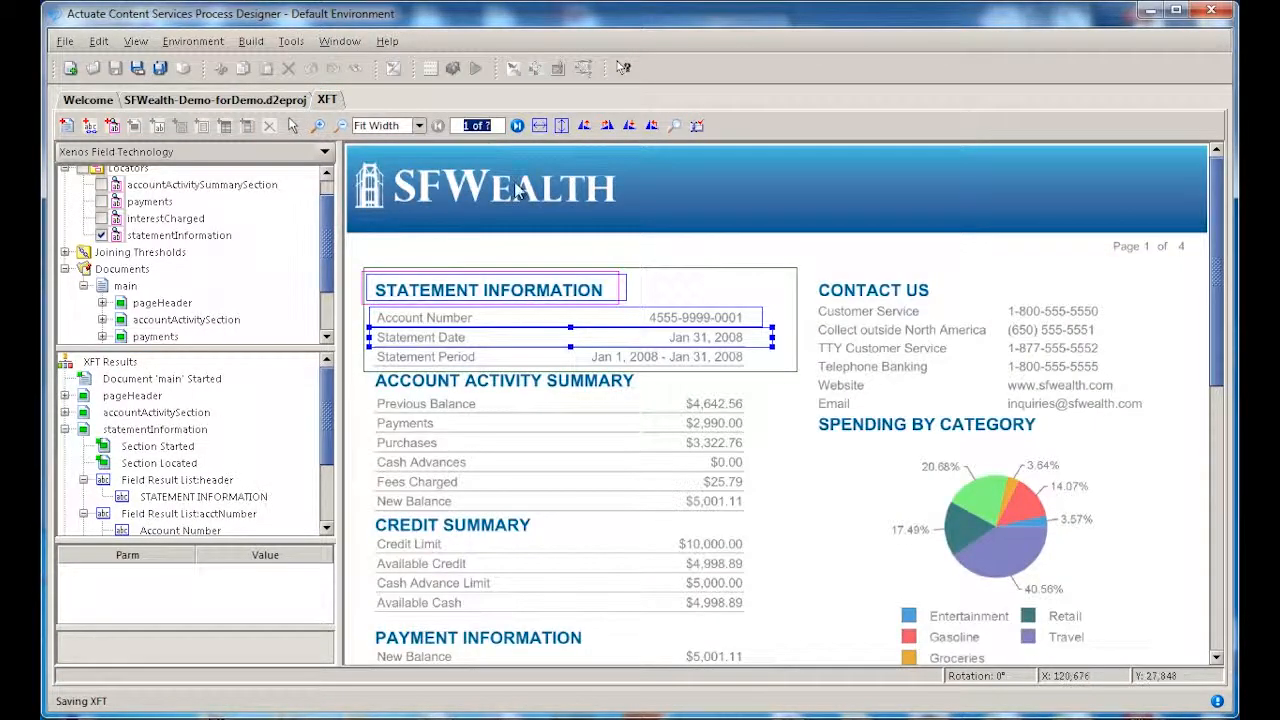
type("3")
key("Return")
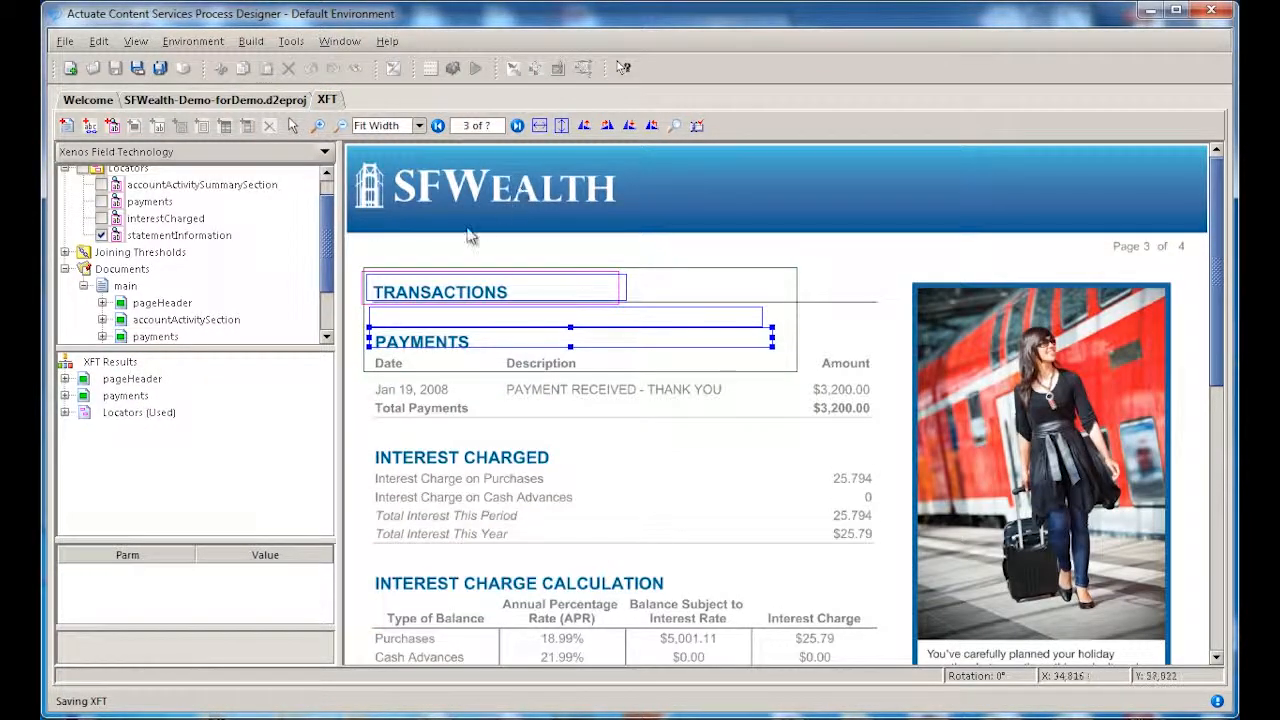
left_click_drag(103, 237, 172, 303)
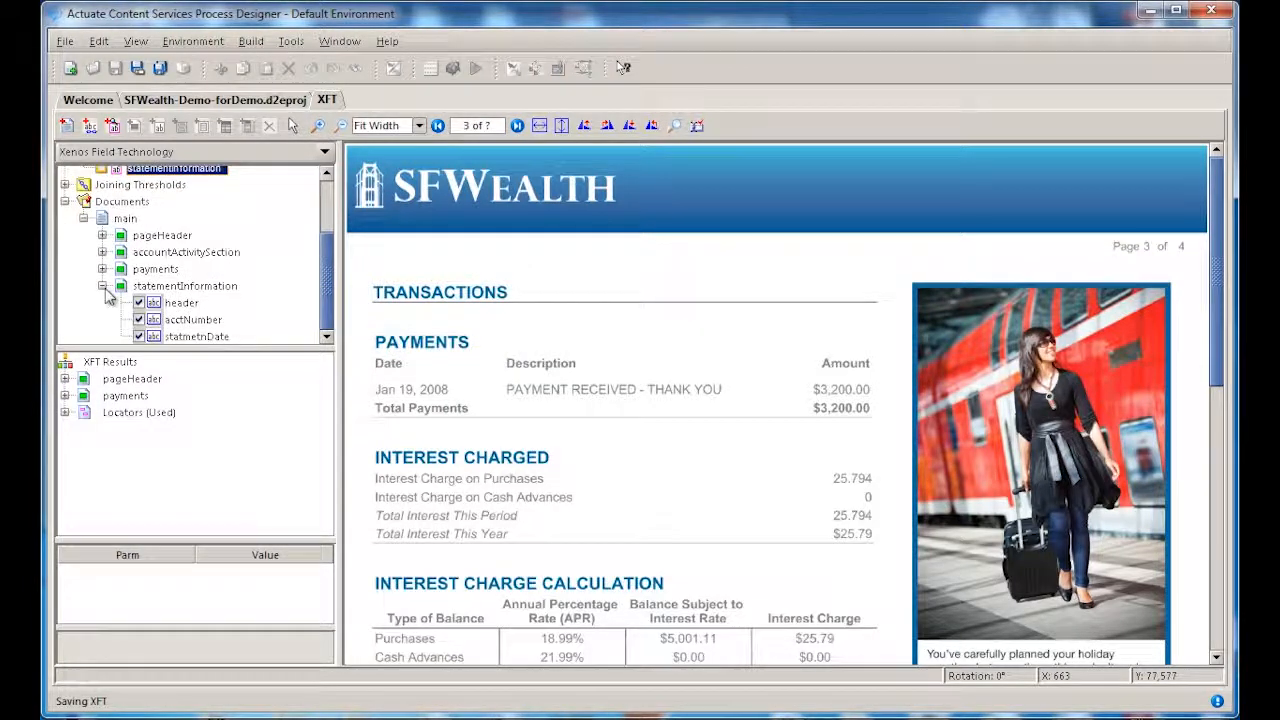
left_click(102, 287)
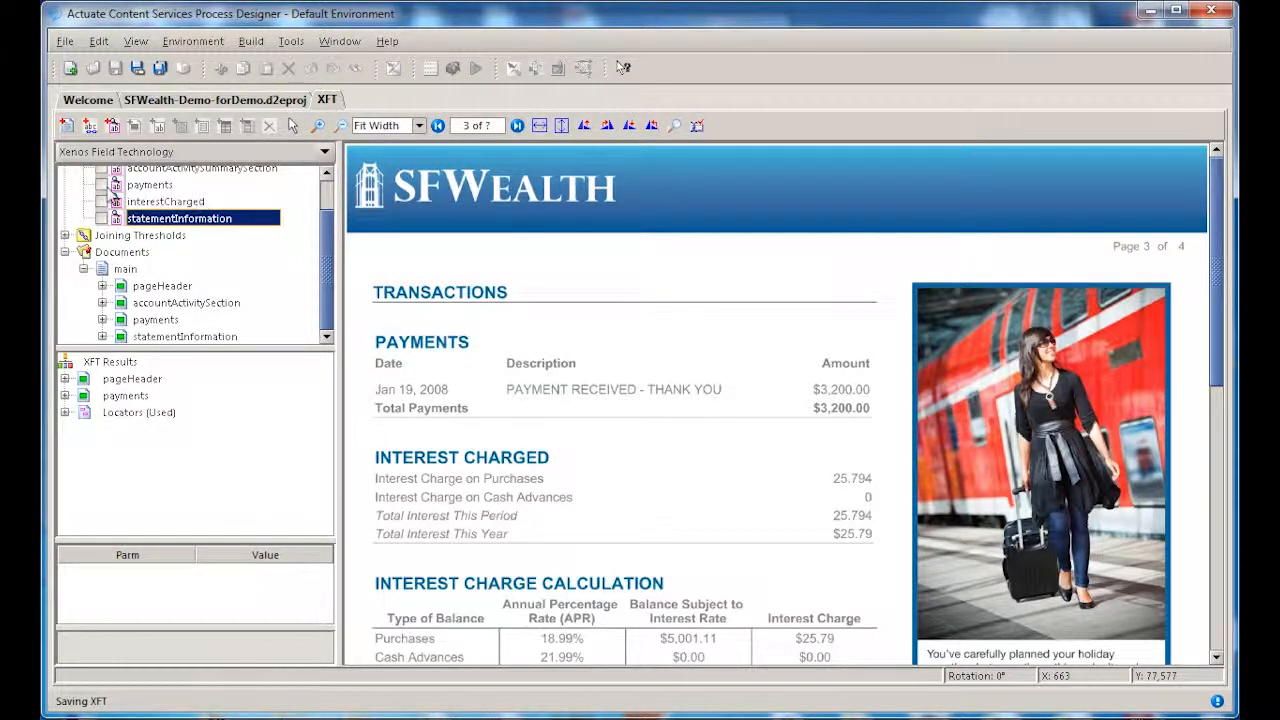
left_click(101, 185)
left_click(101, 201)
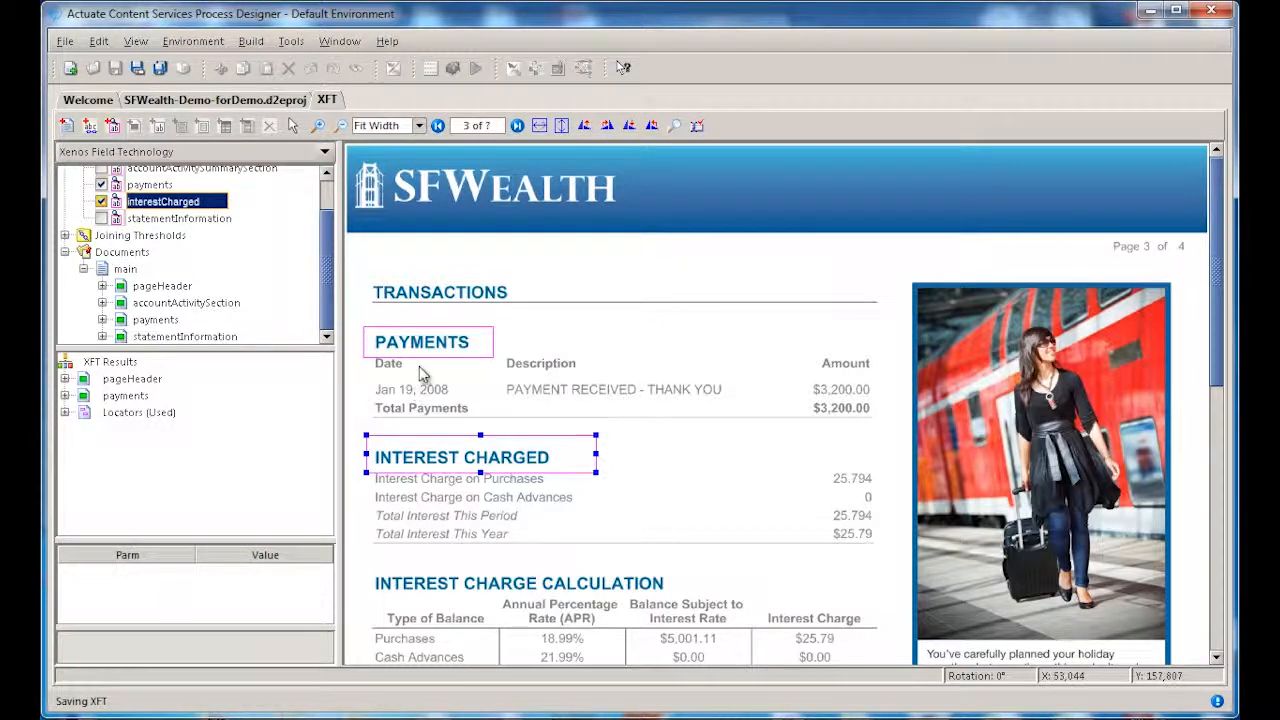
Examine the locator-based positioning of the paymentsTable field in the payments section, including its payments and interestCharged locators
left_click(102, 319)
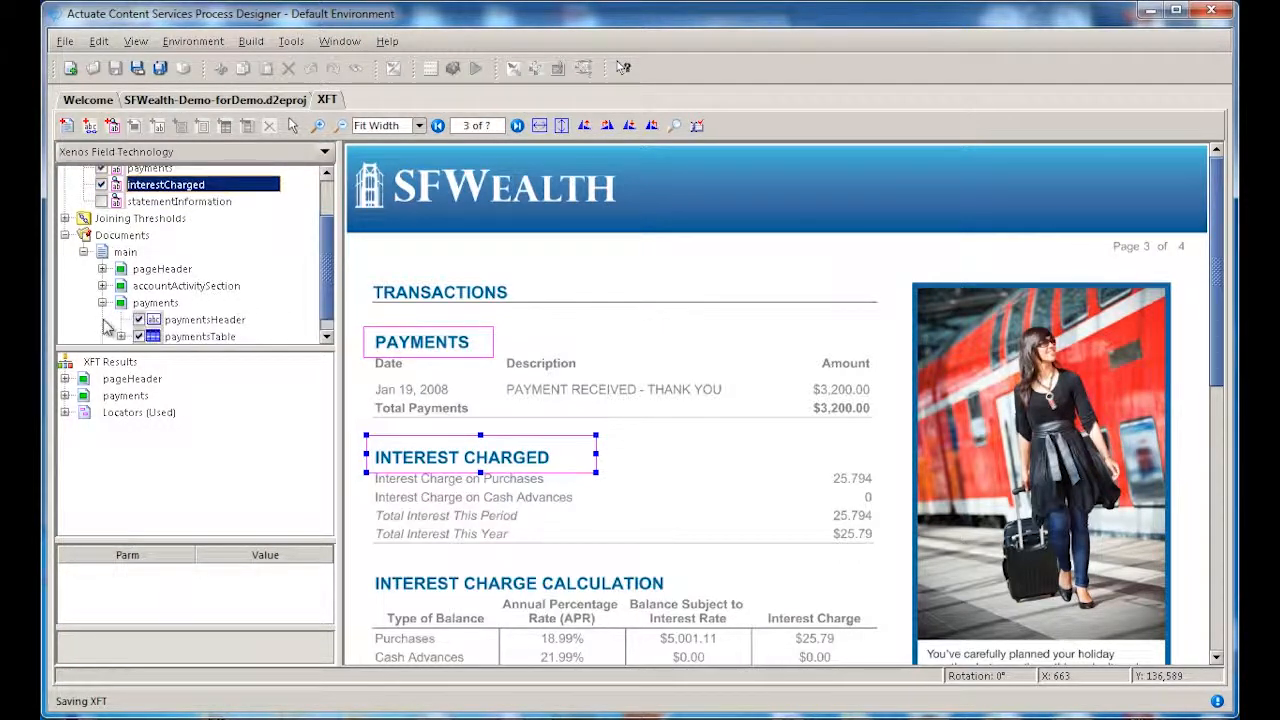
double_click(157, 338)
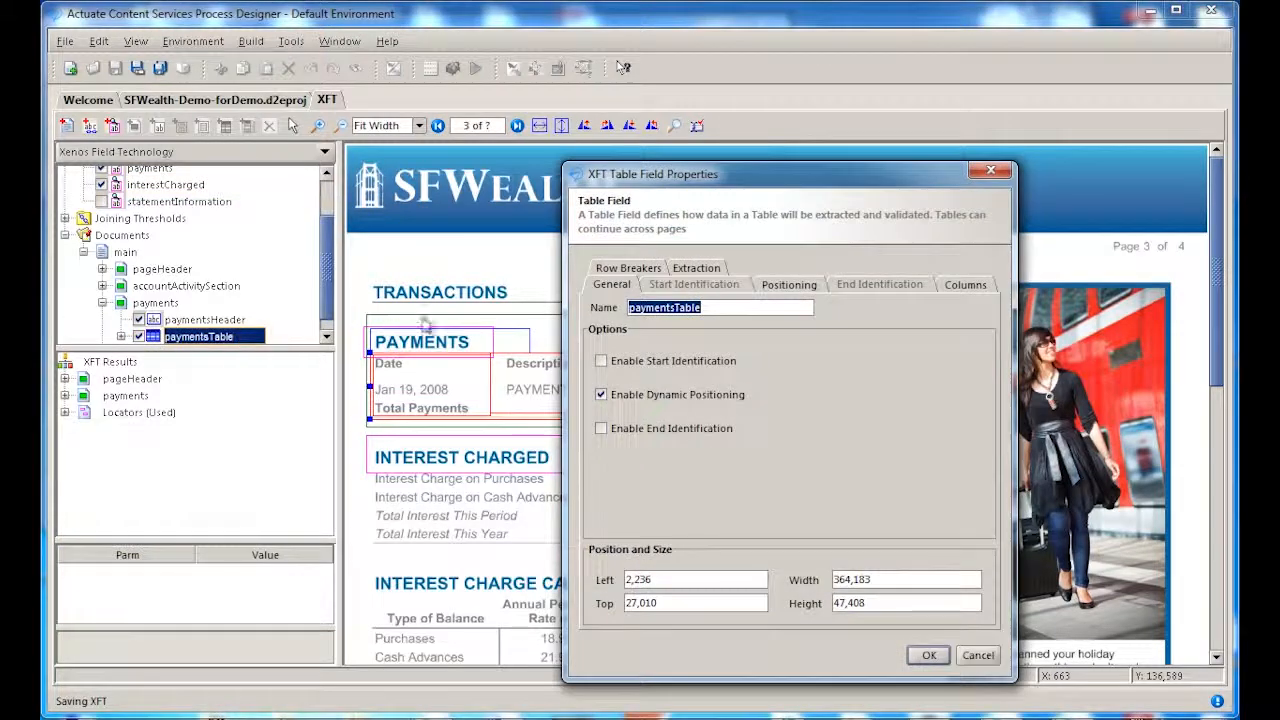
left_click(789, 285)
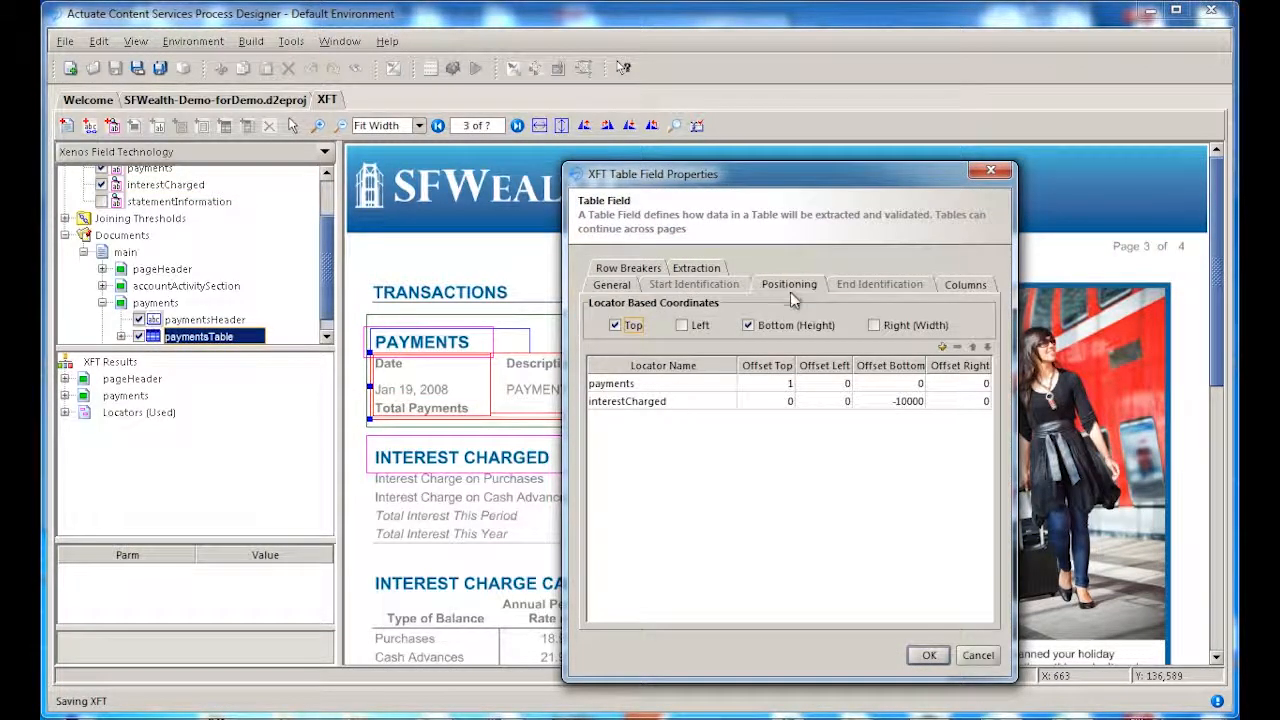
left_click(679, 386)
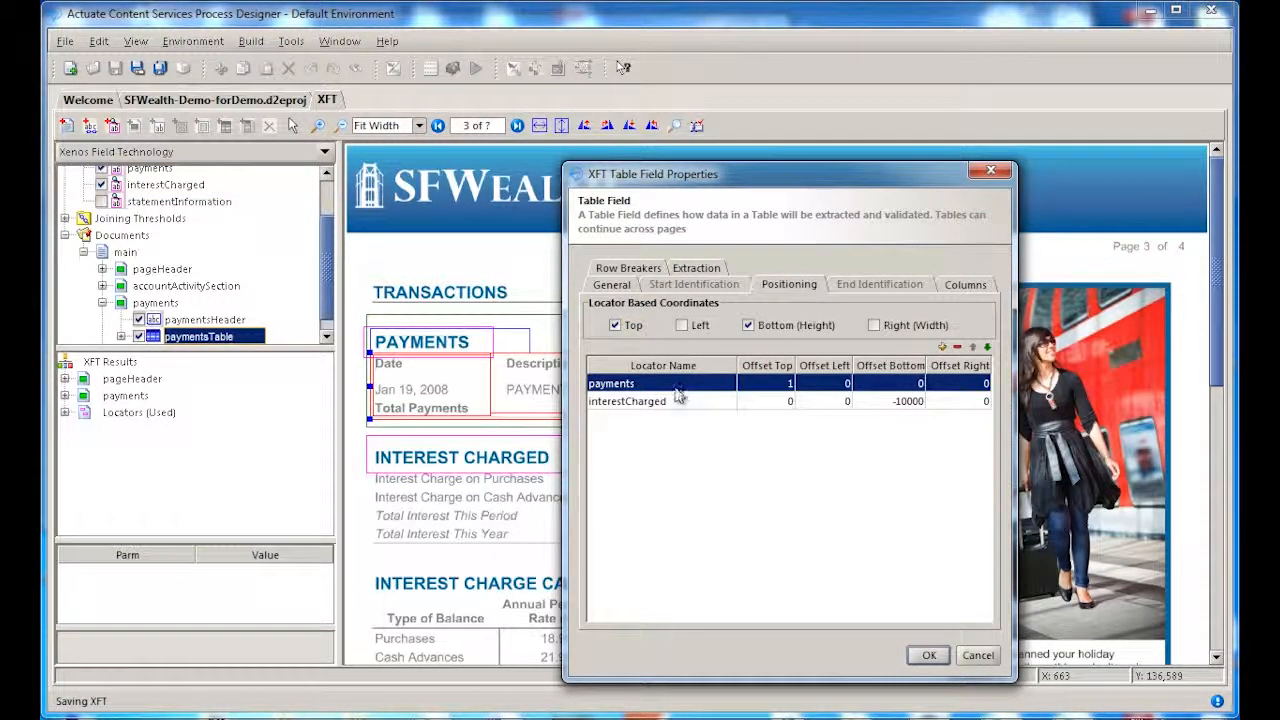
left_click(675, 403)
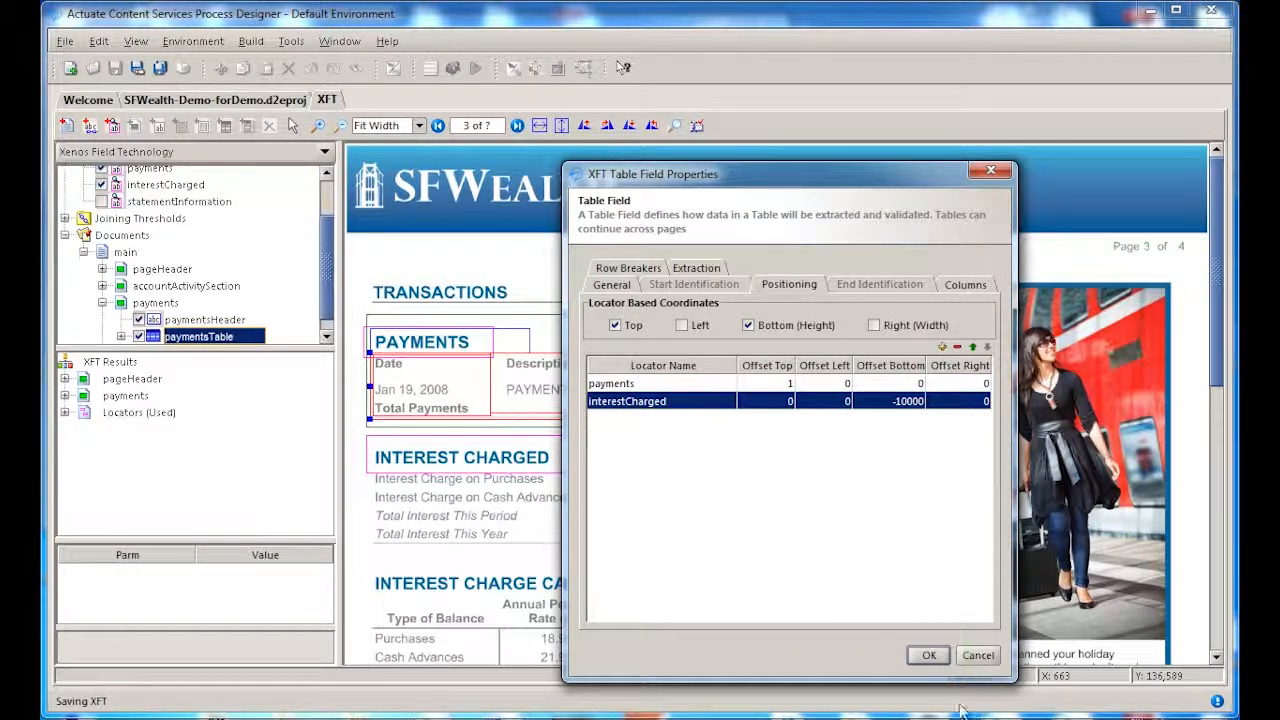
left_click(928, 656)
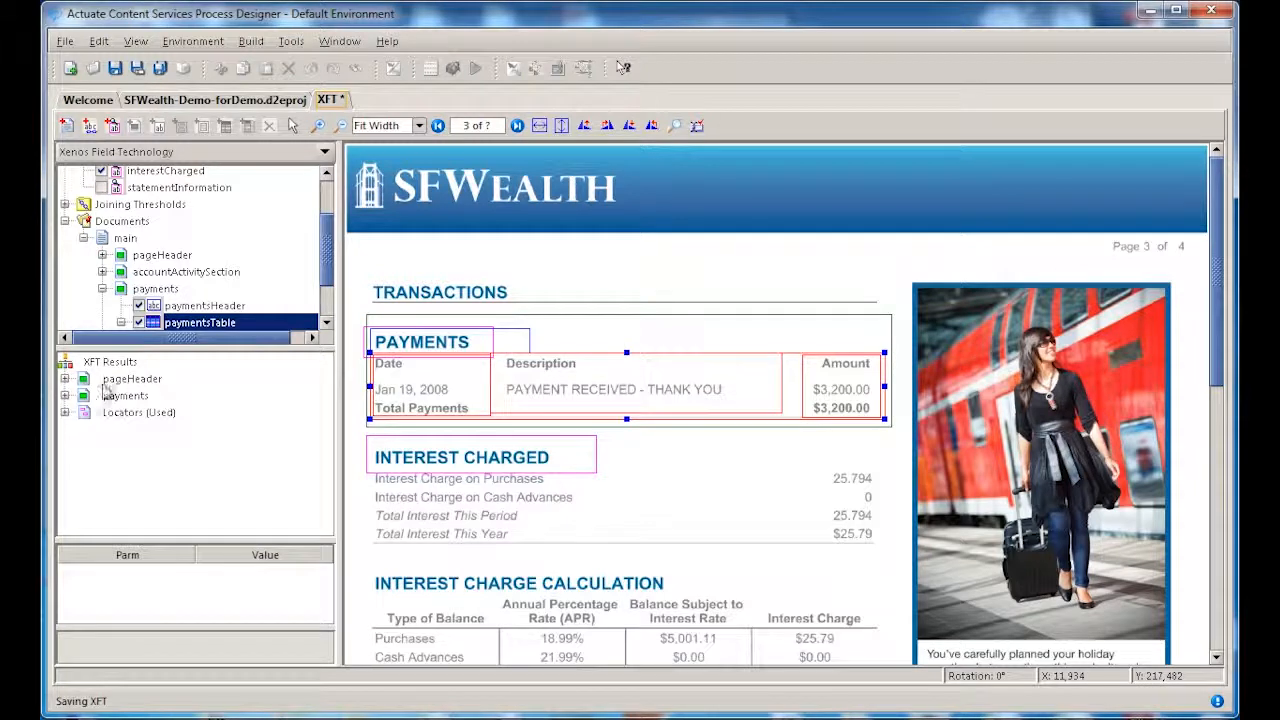
Examine the extracted rows of paymentsTable in the XFT results of the payments section
left_click(64, 396)
left_click(85, 463)
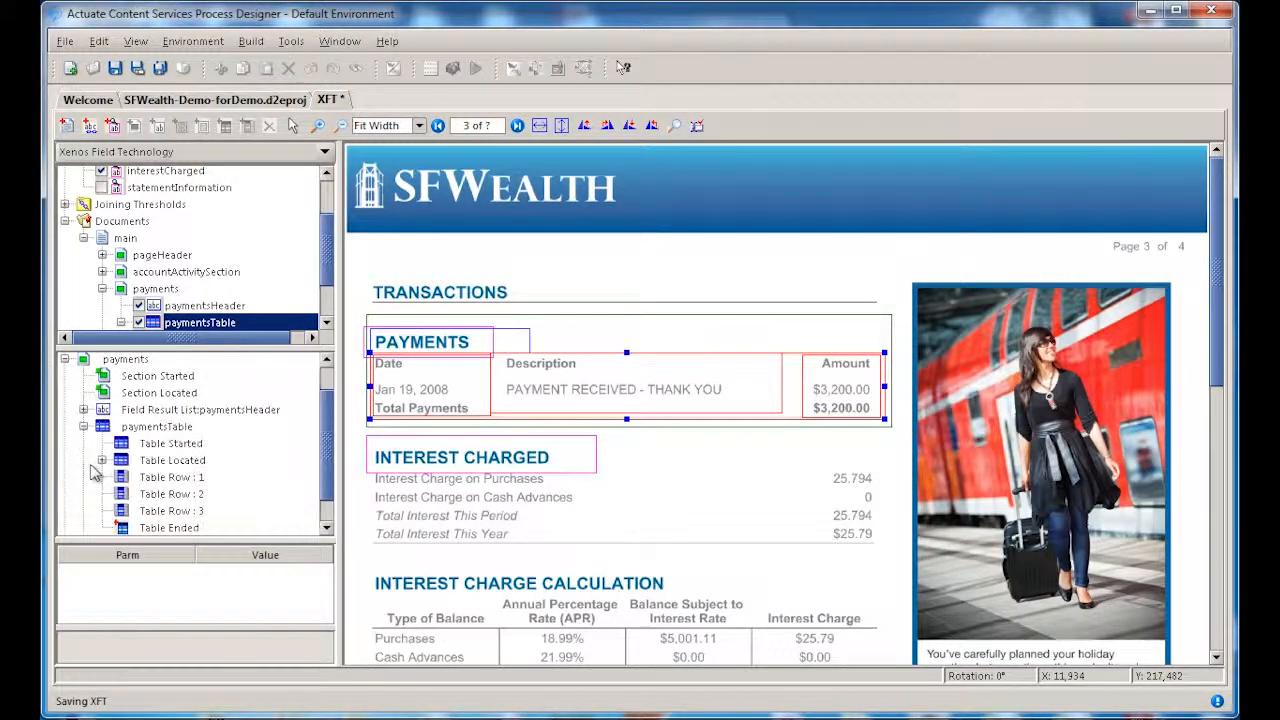
left_click(163, 478)
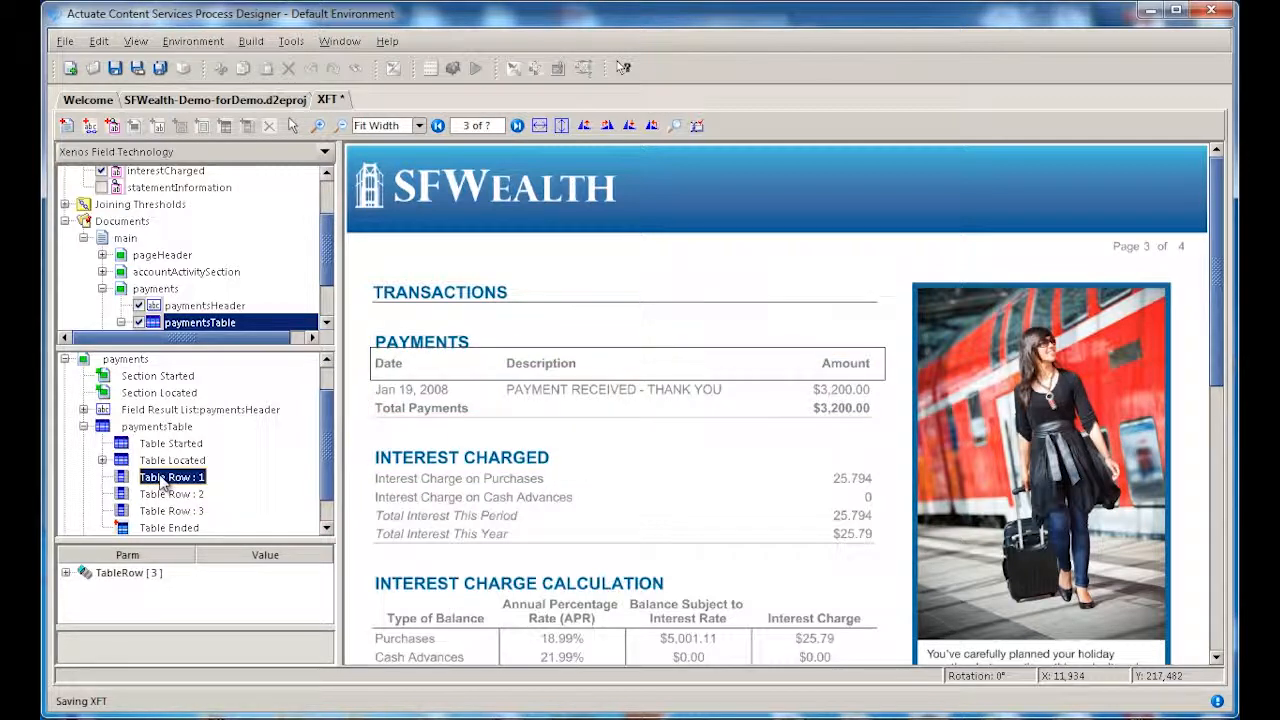
key("Down")
key("Down")
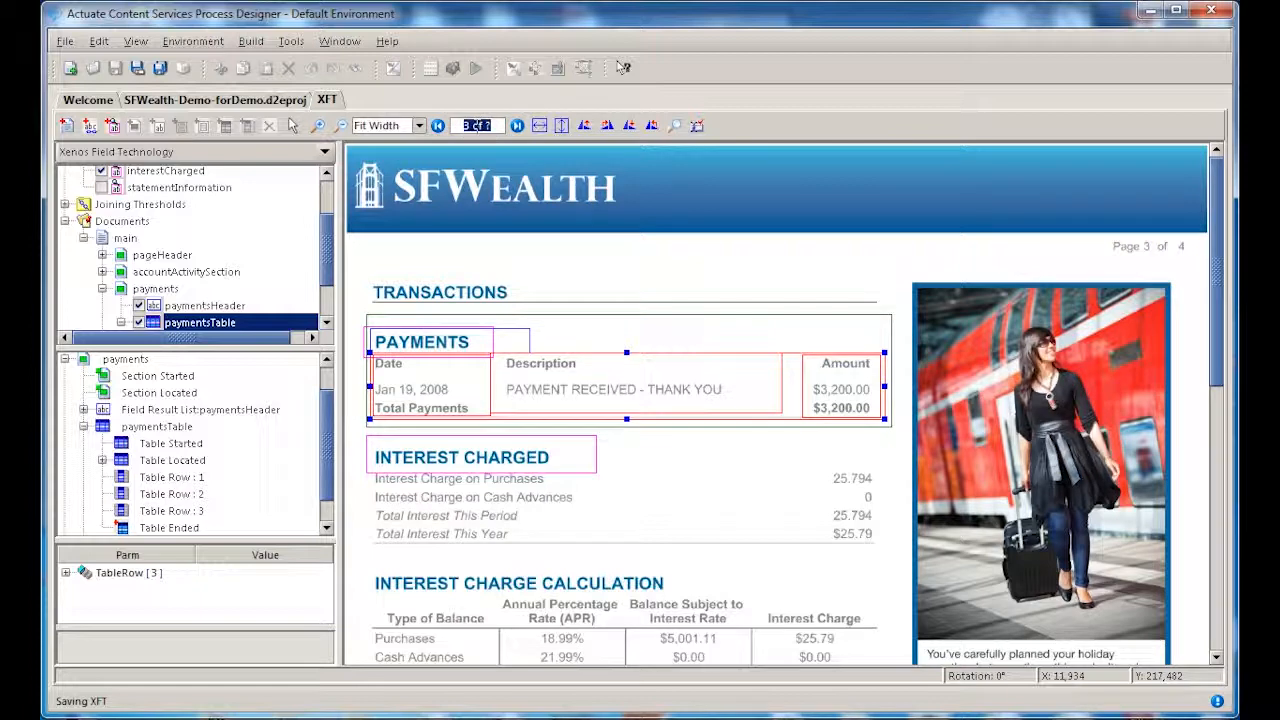
Close the XFT editor and open the Page Markup component with the statement page fitted to width
right_click(330, 105)
left_click(338, 137)
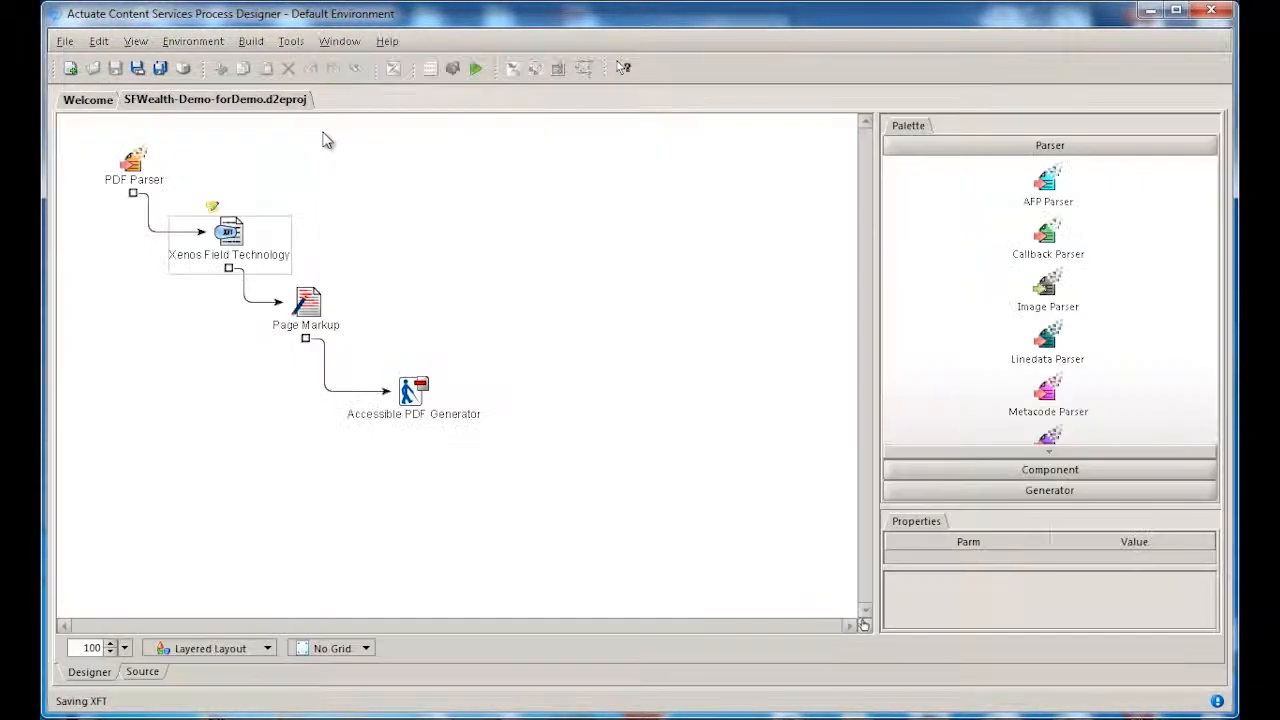
double_click(314, 312)
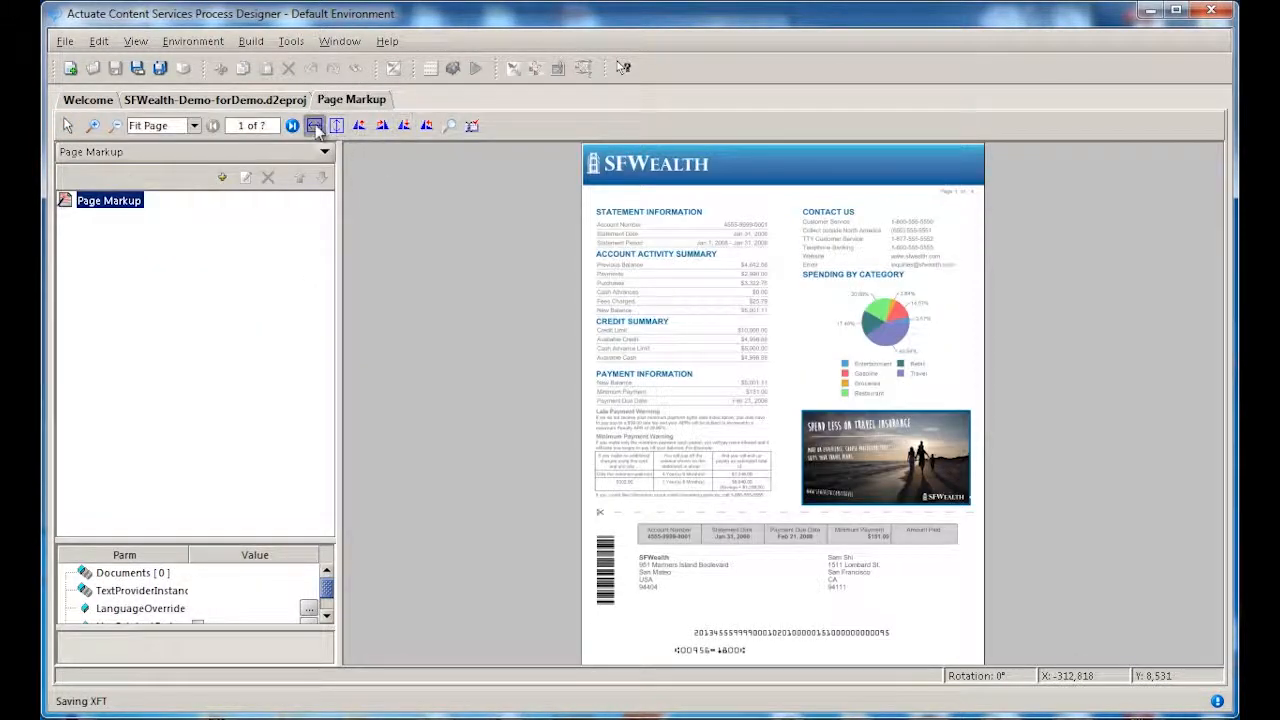
left_click(315, 125)
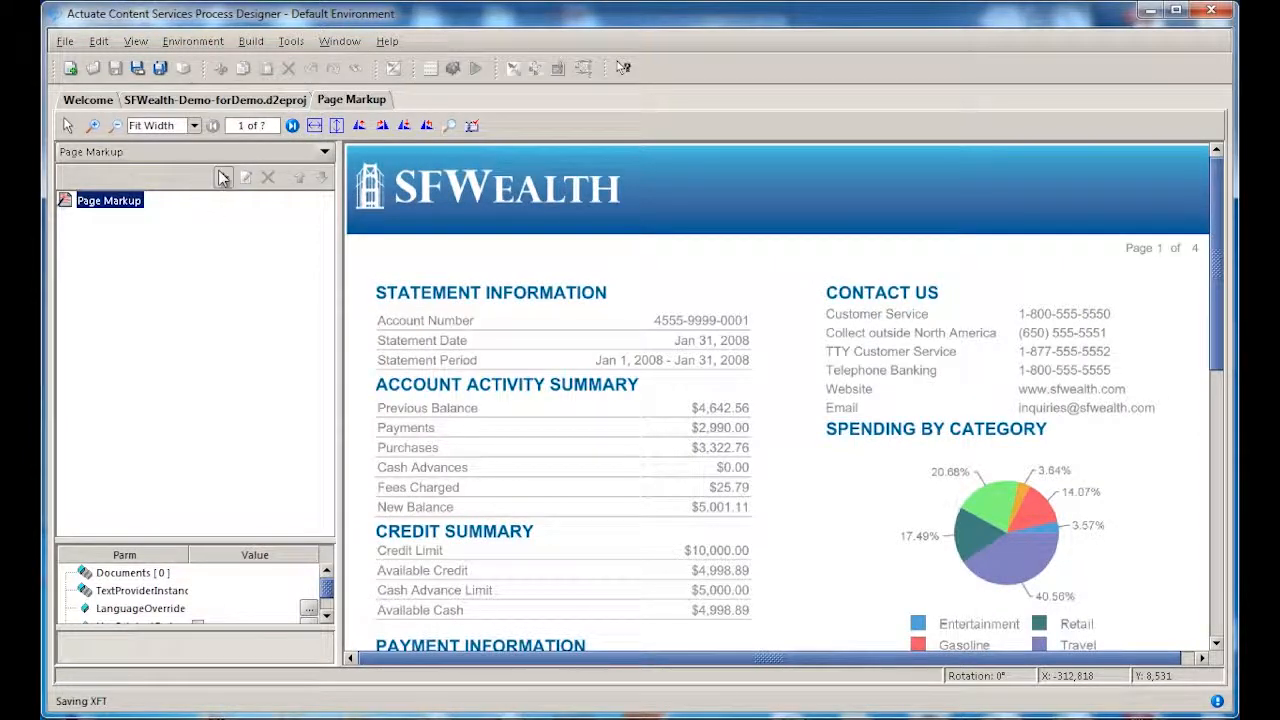
Add all XFT document sections and fields to the Page Markup
left_click(222, 177)
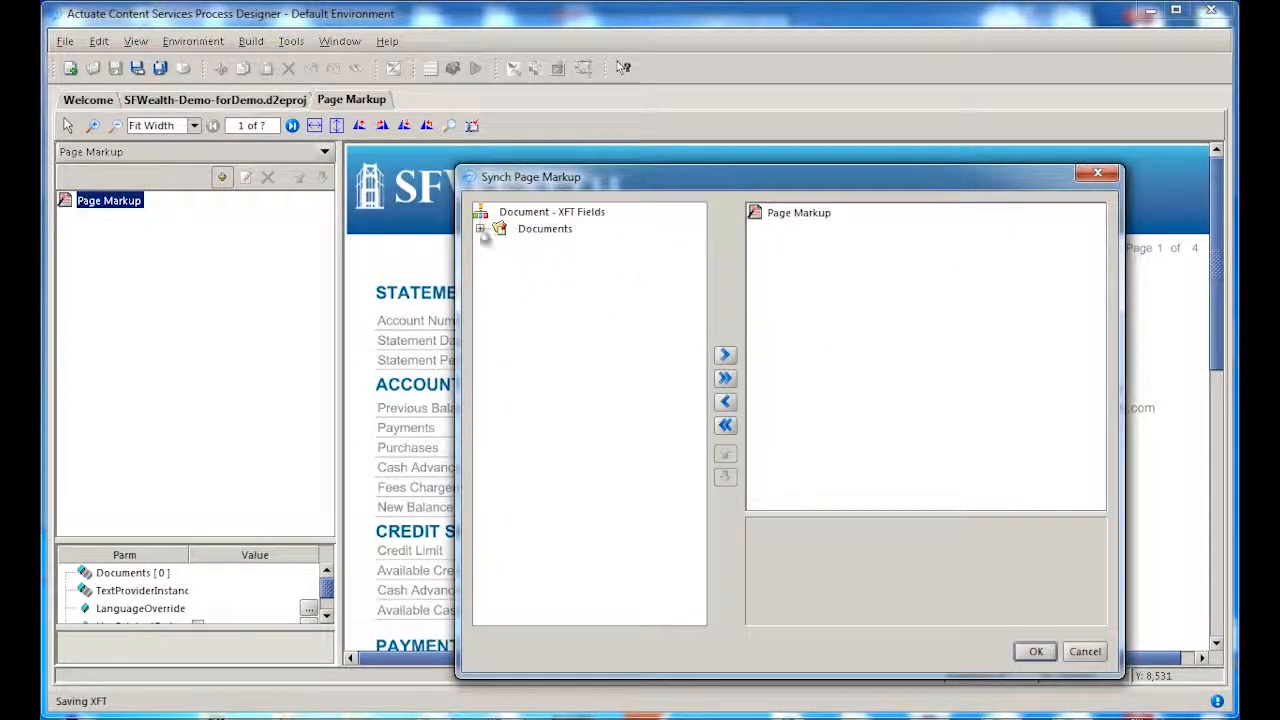
left_click(530, 229)
left_click(726, 379)
left_click(1036, 651)
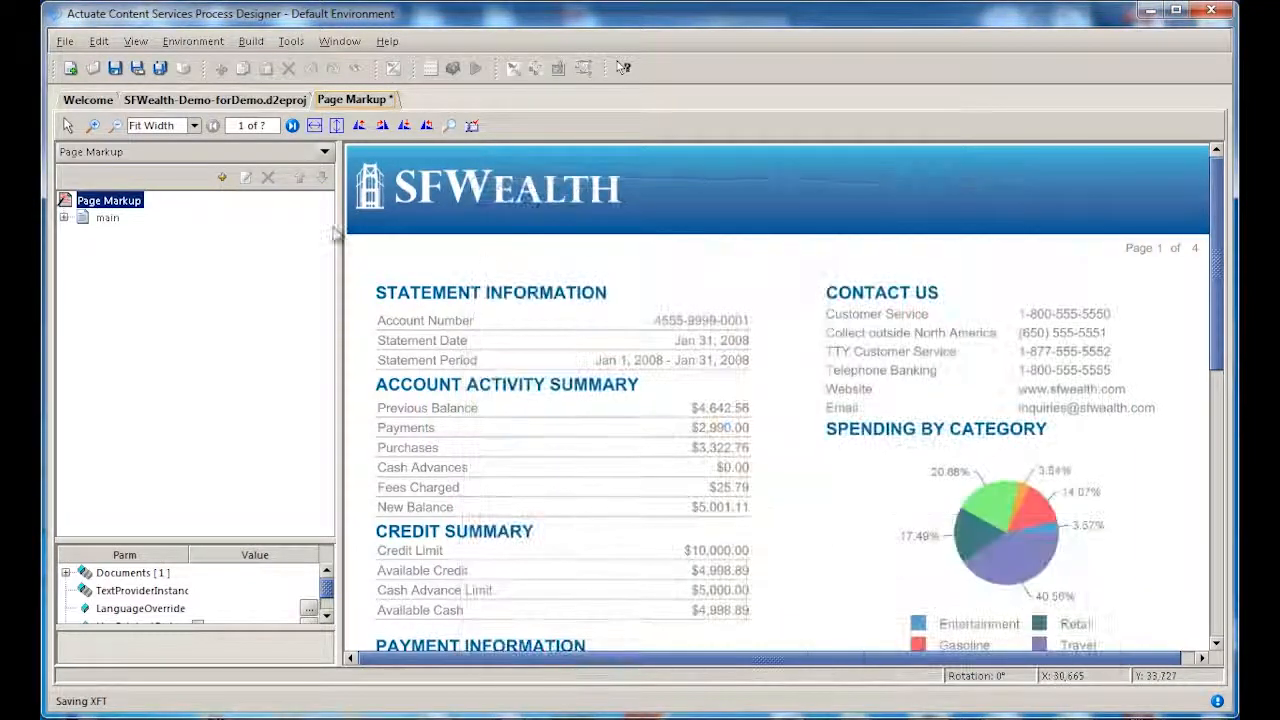
Examine the markup areas and numbering of the pageHeader, accountActivitySection and payments sections under main
left_click(64, 217)
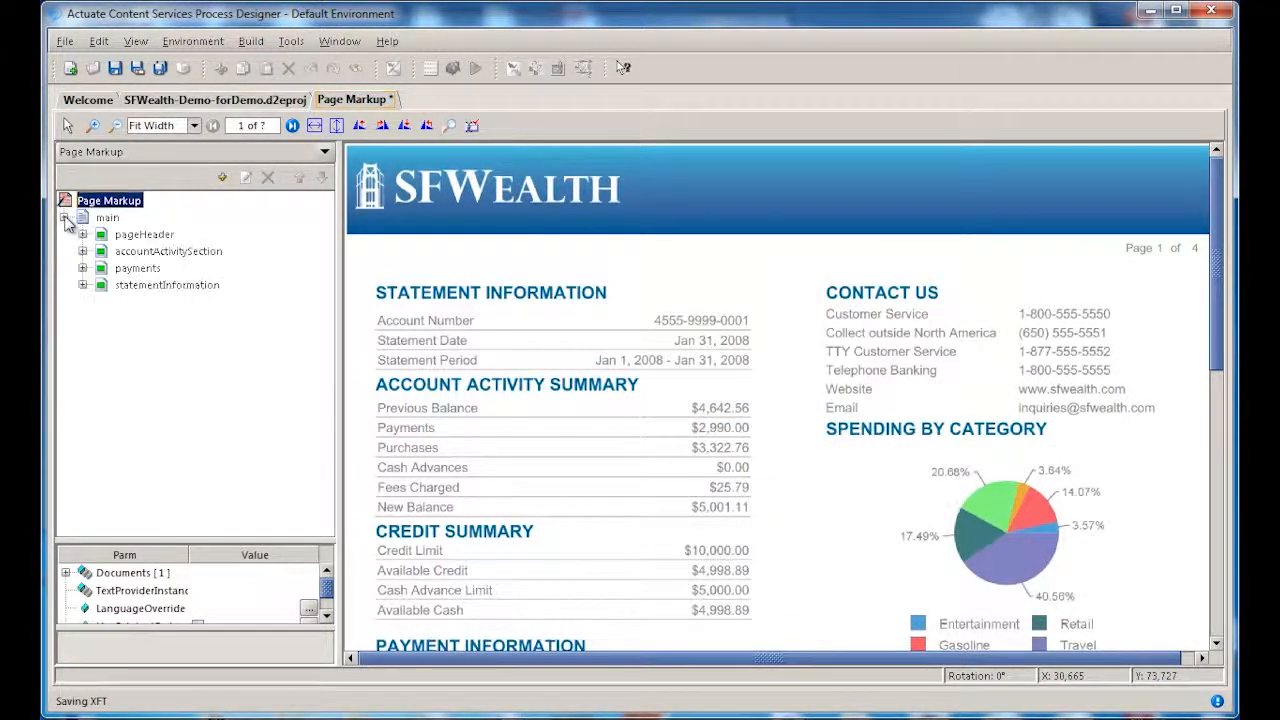
left_click(112, 240)
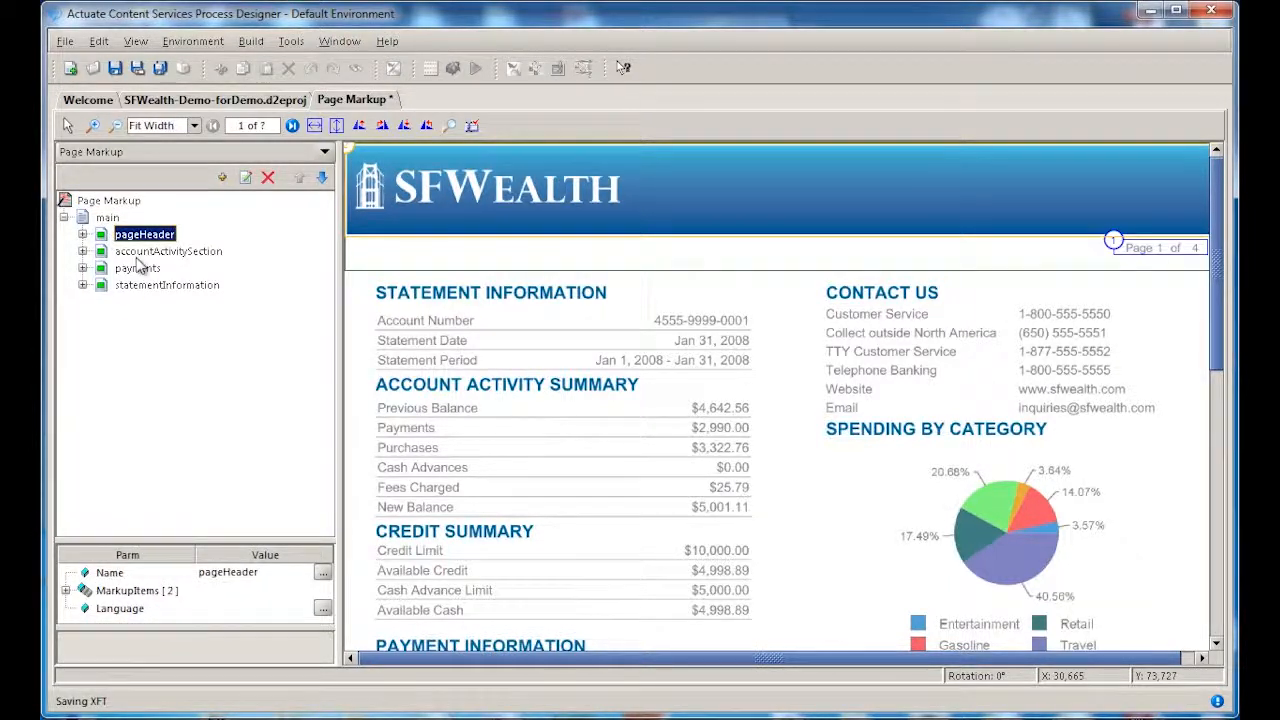
left_click(135, 253)
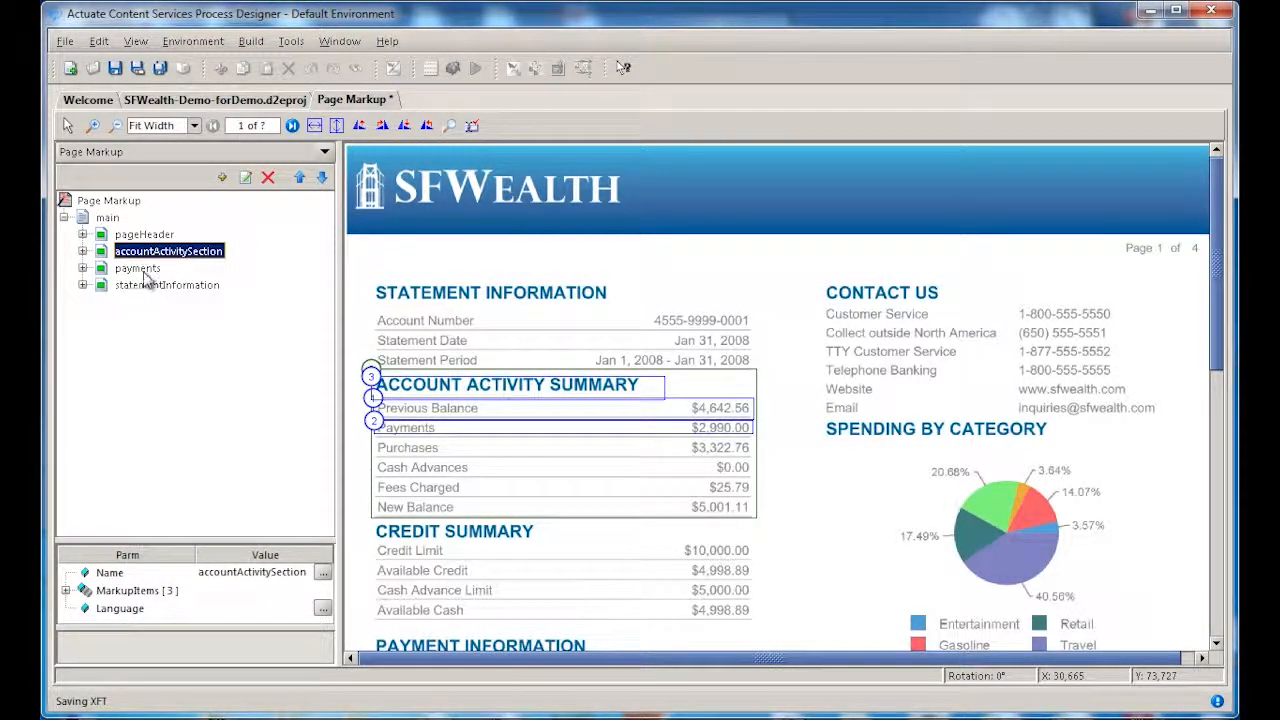
left_click(143, 276)
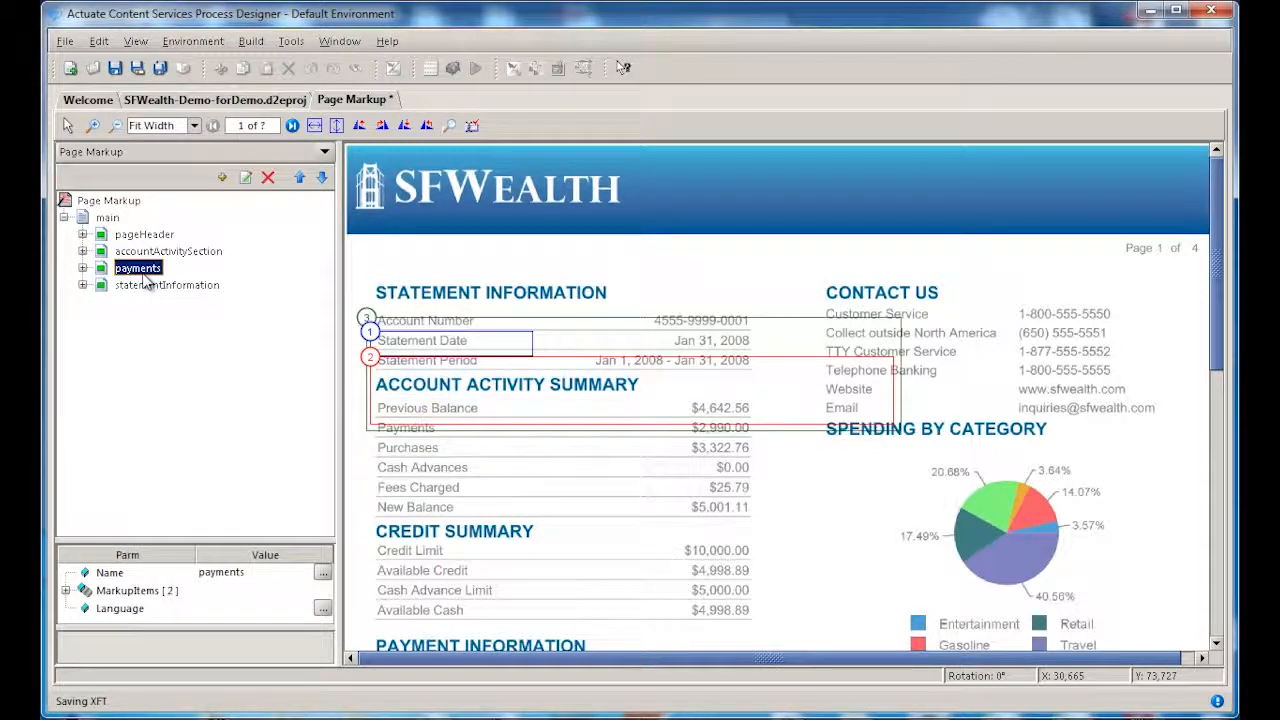
Move the statementInformation section up two places in the reading order, directly after pageHeader
left_click(148, 289)
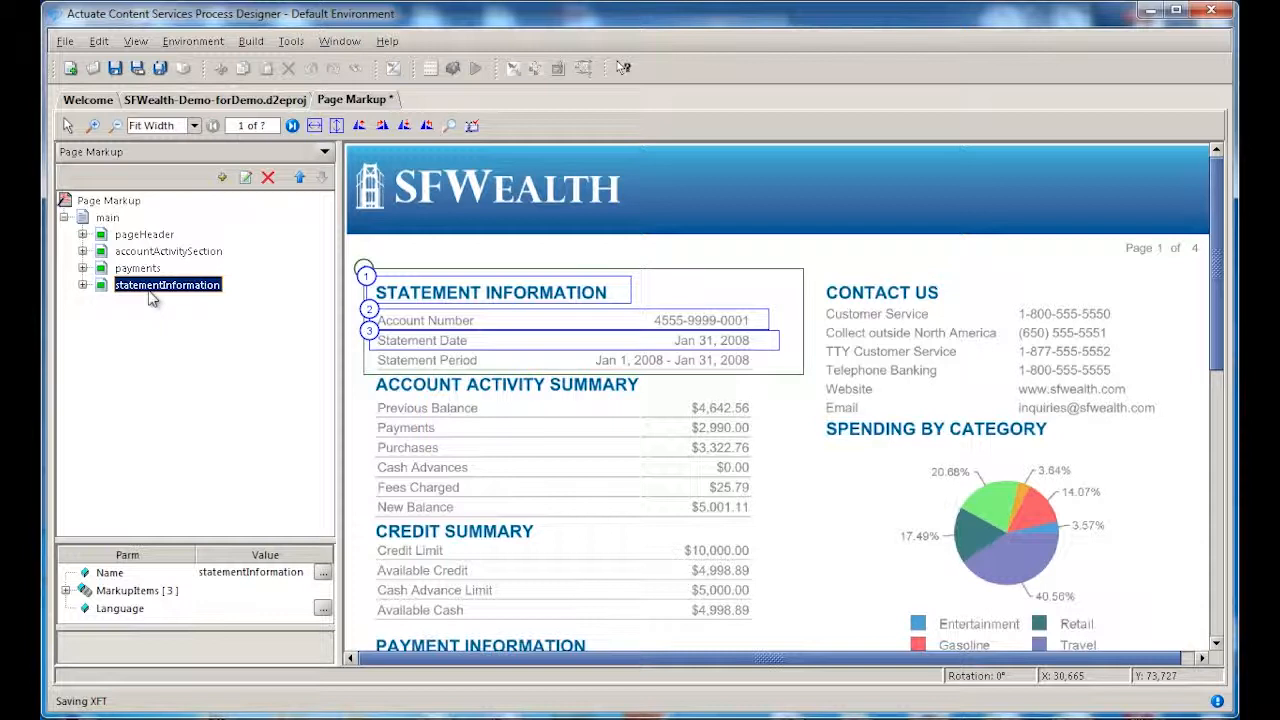
left_click(299, 178)
left_click(299, 178)
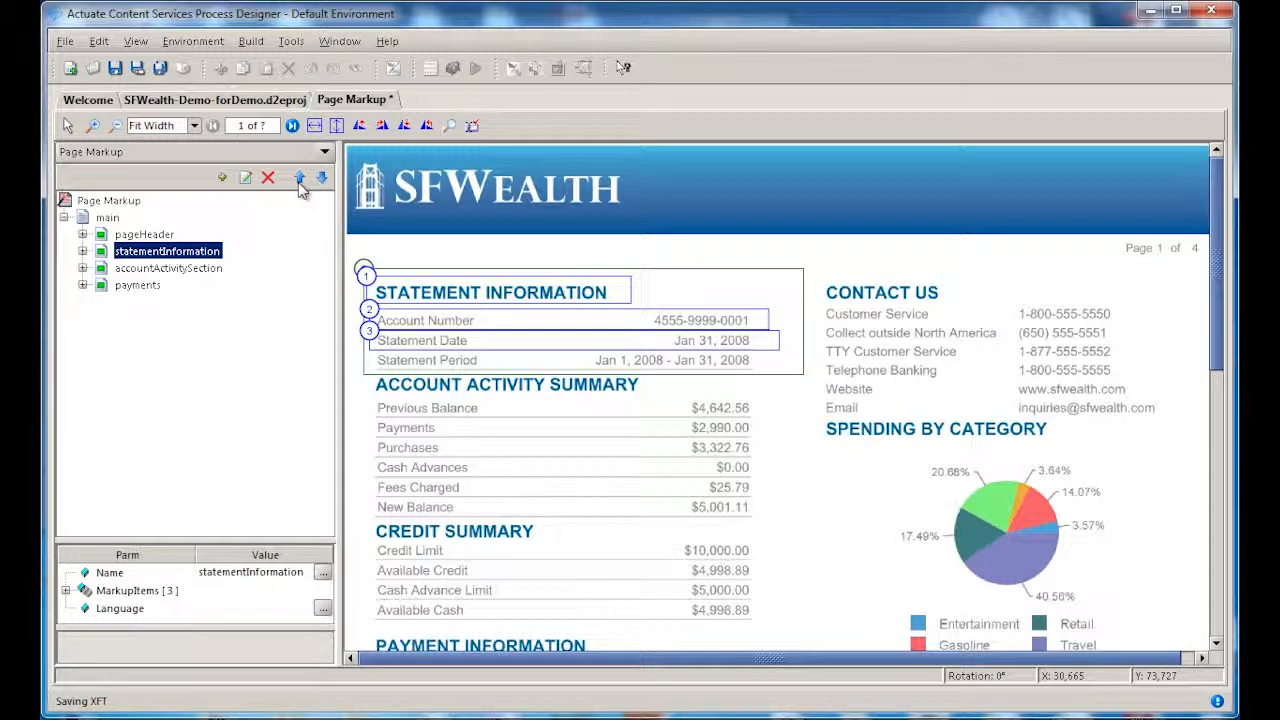
Examine the reading order of the header, acctNumber and statmetnDate fields within statementInformation
left_click(82, 251)
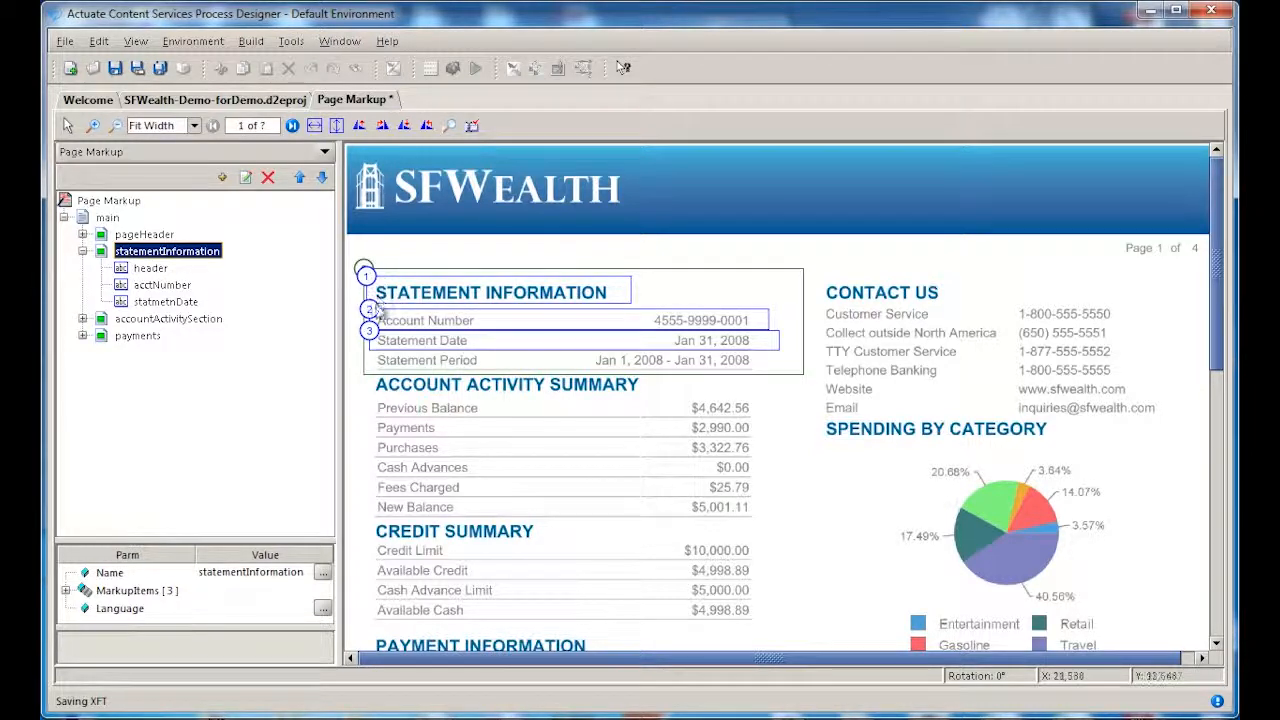
left_click(150, 268)
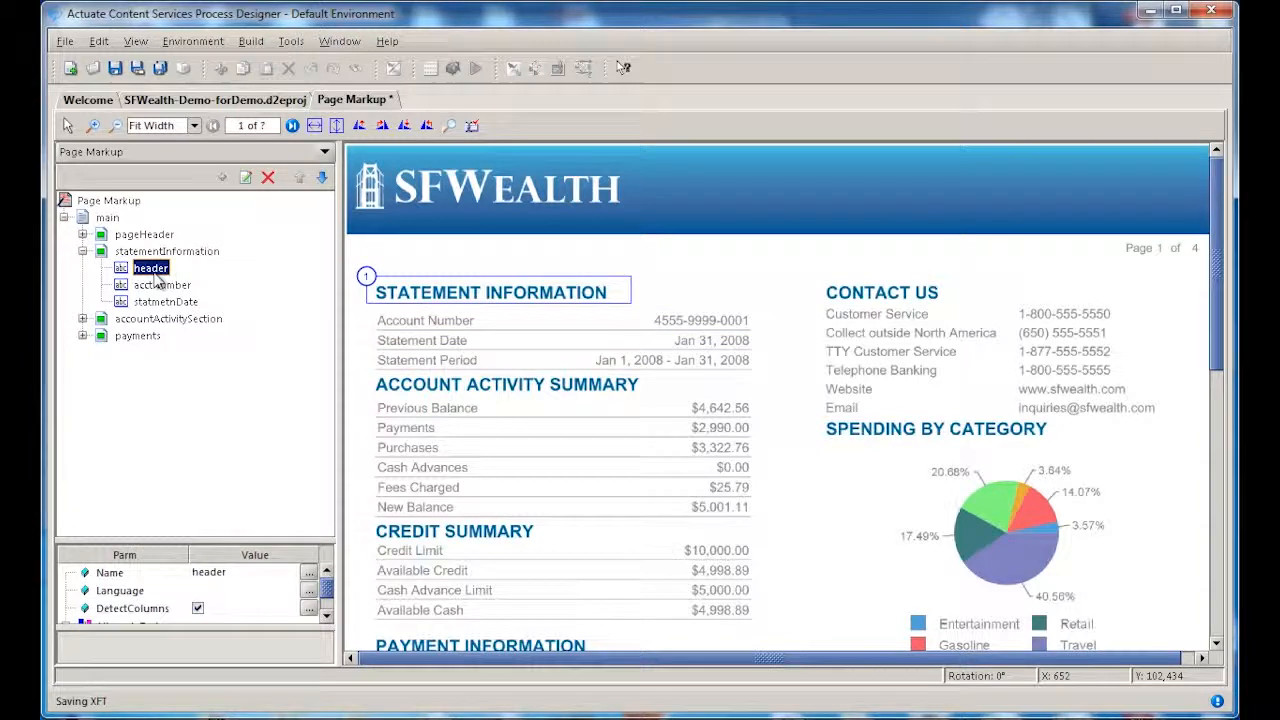
left_click(158, 286)
left_click(156, 302)
Try moving the header field to the end of statementInformation, then return it to first place
left_click(149, 269)
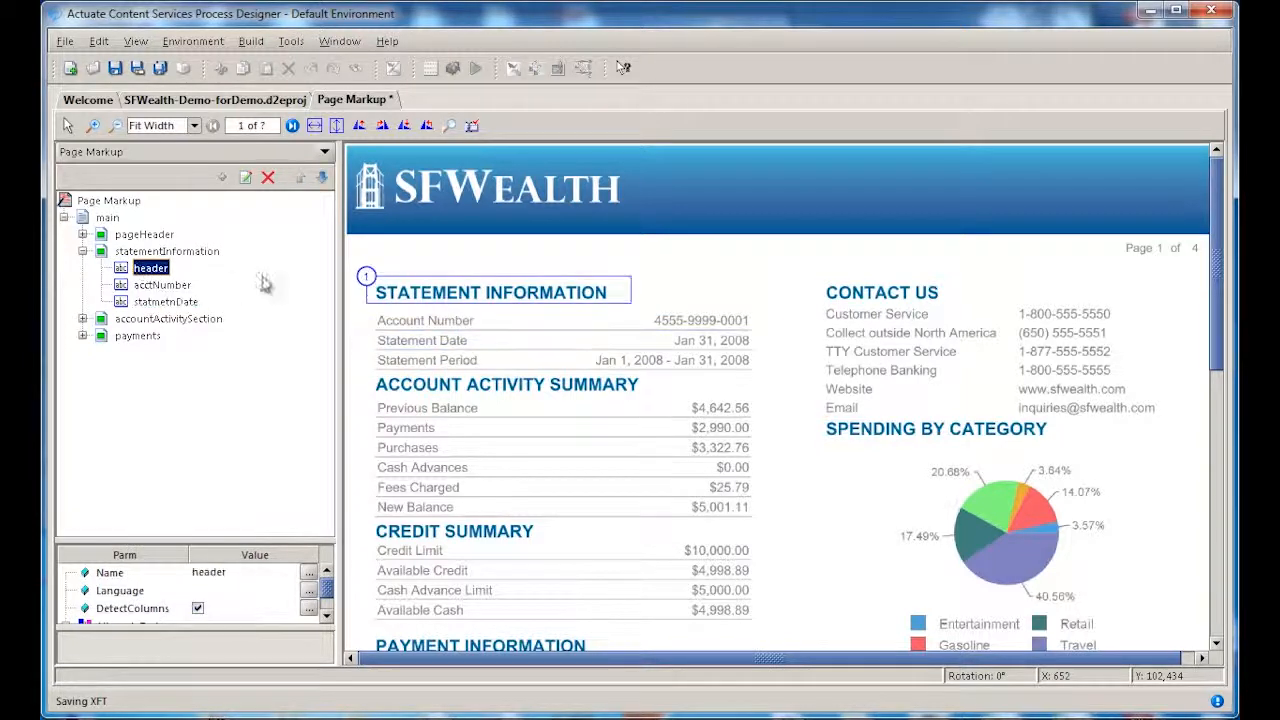
left_click(322, 178)
left_click(322, 178)
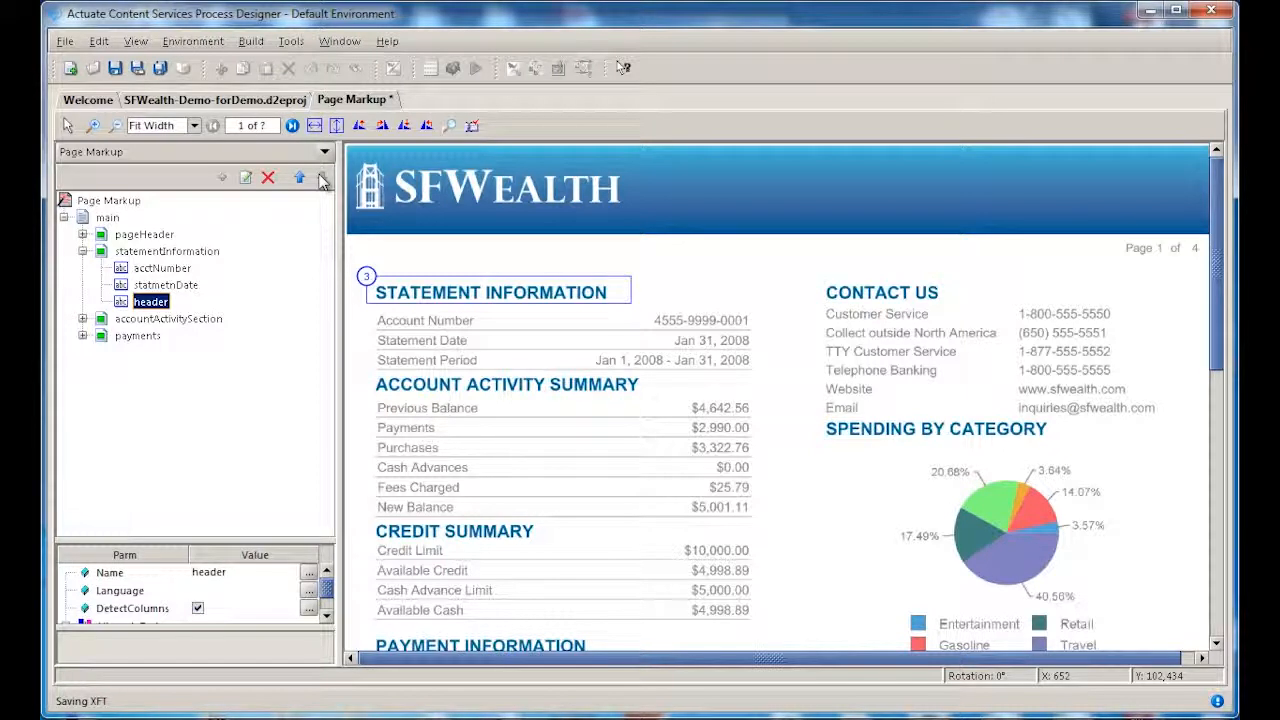
left_click(302, 178)
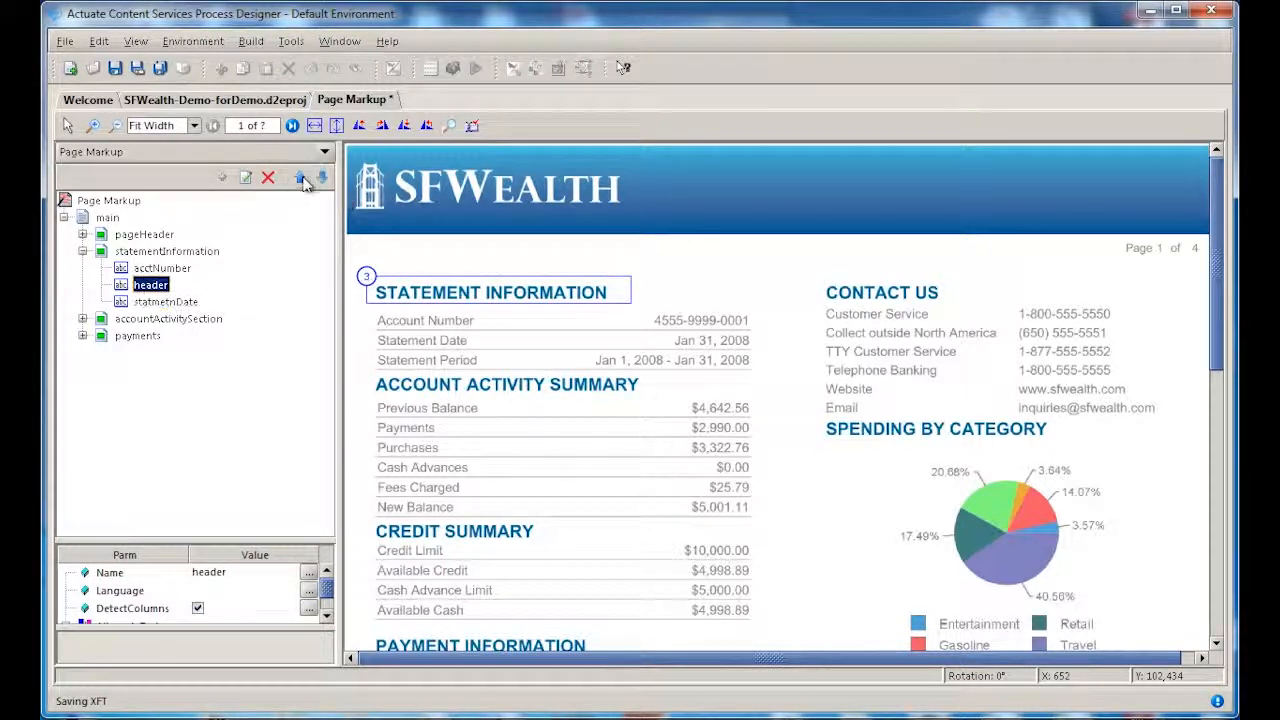
left_click(302, 178)
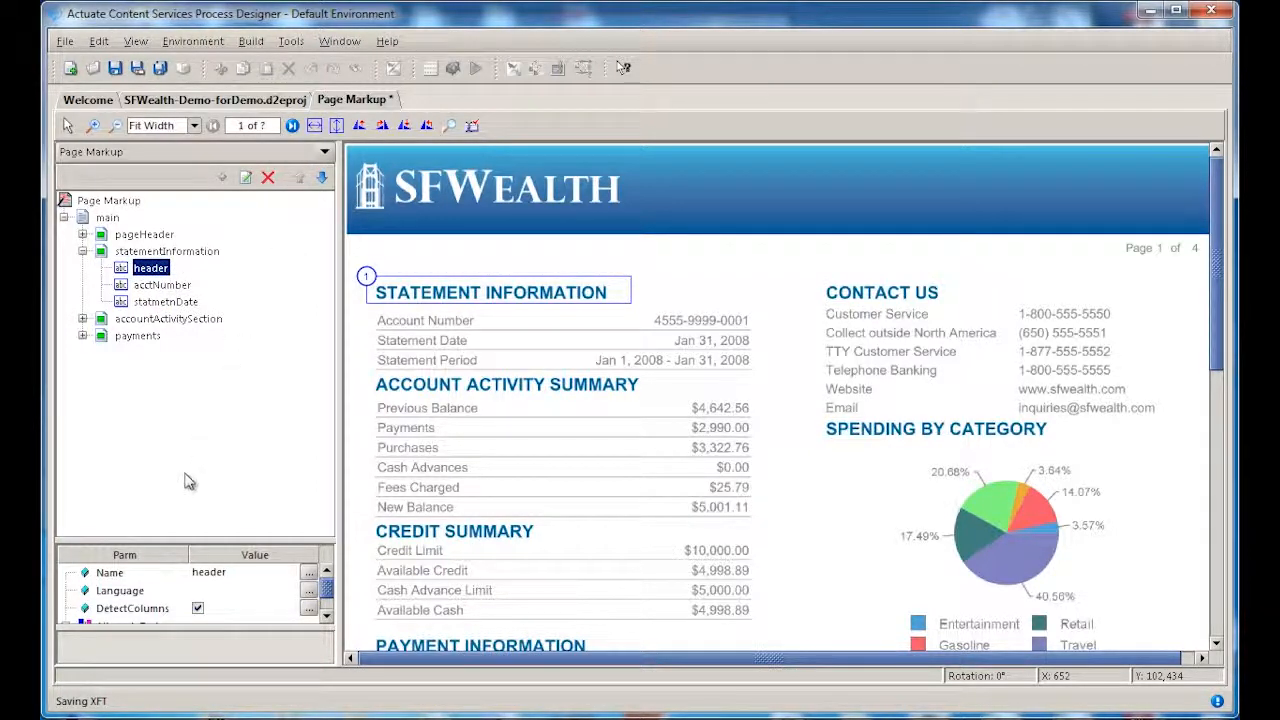
Set the HeadingInfo of the header field in statementInformation to H1
left_click_drag(200, 540, 209, 417)
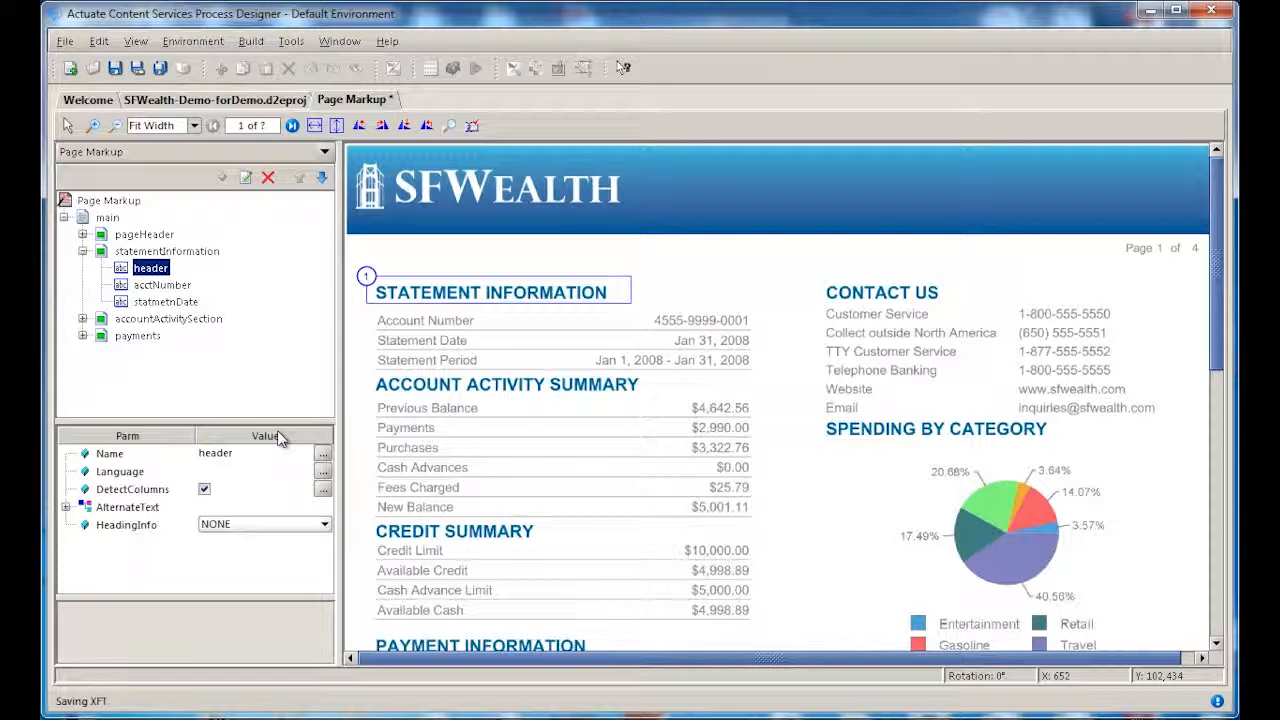
left_click(245, 524)
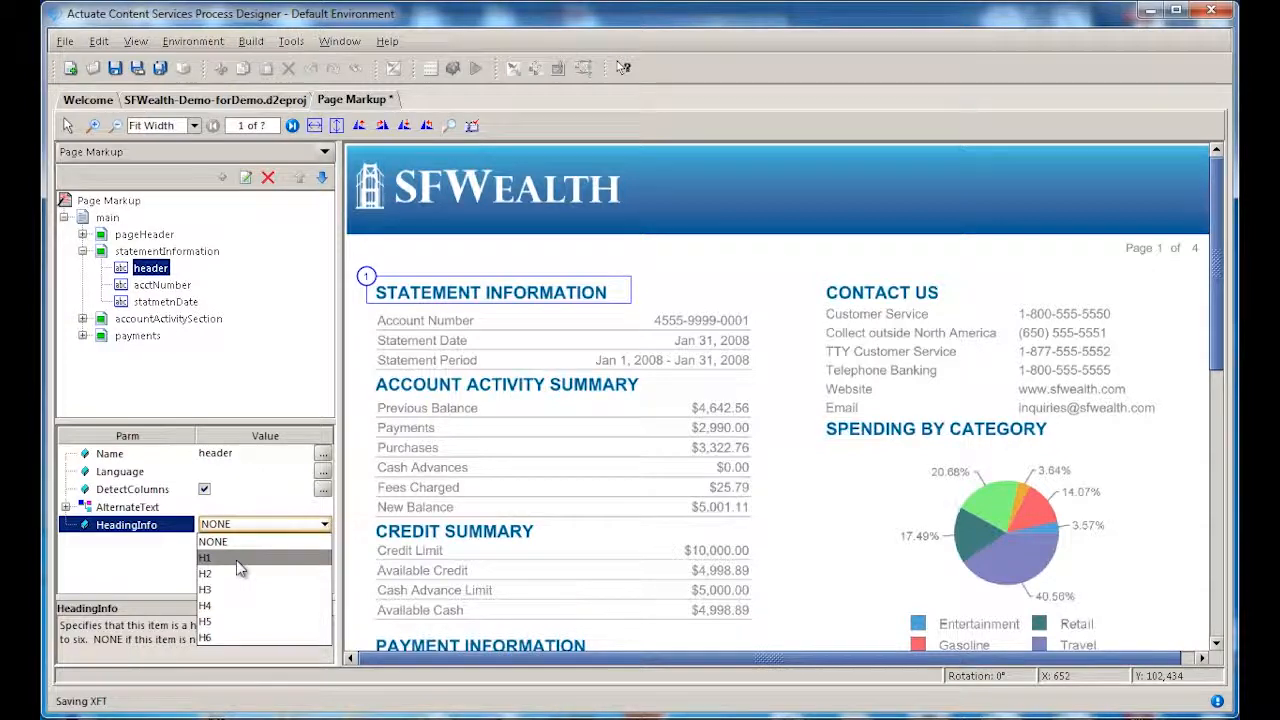
left_click(238, 560)
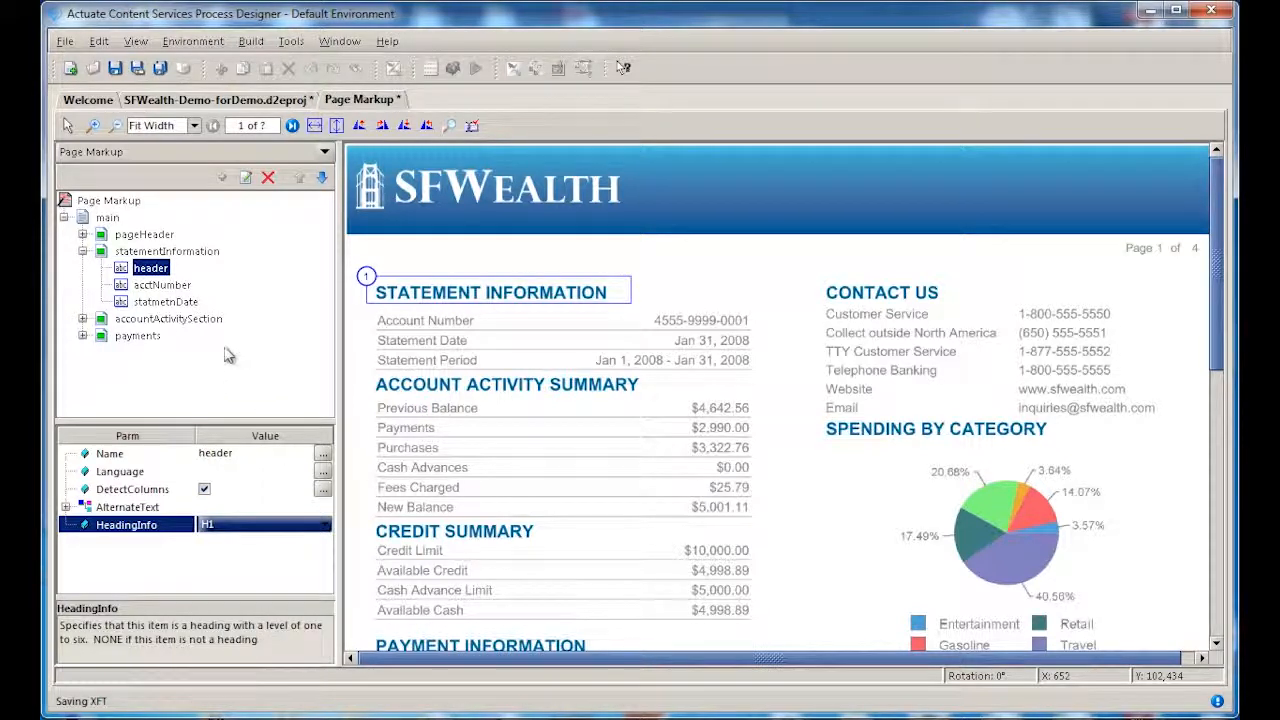
Set the alternate text type of the sfwealthLogo item in pageHeader to STATIC
left_click(83, 234)
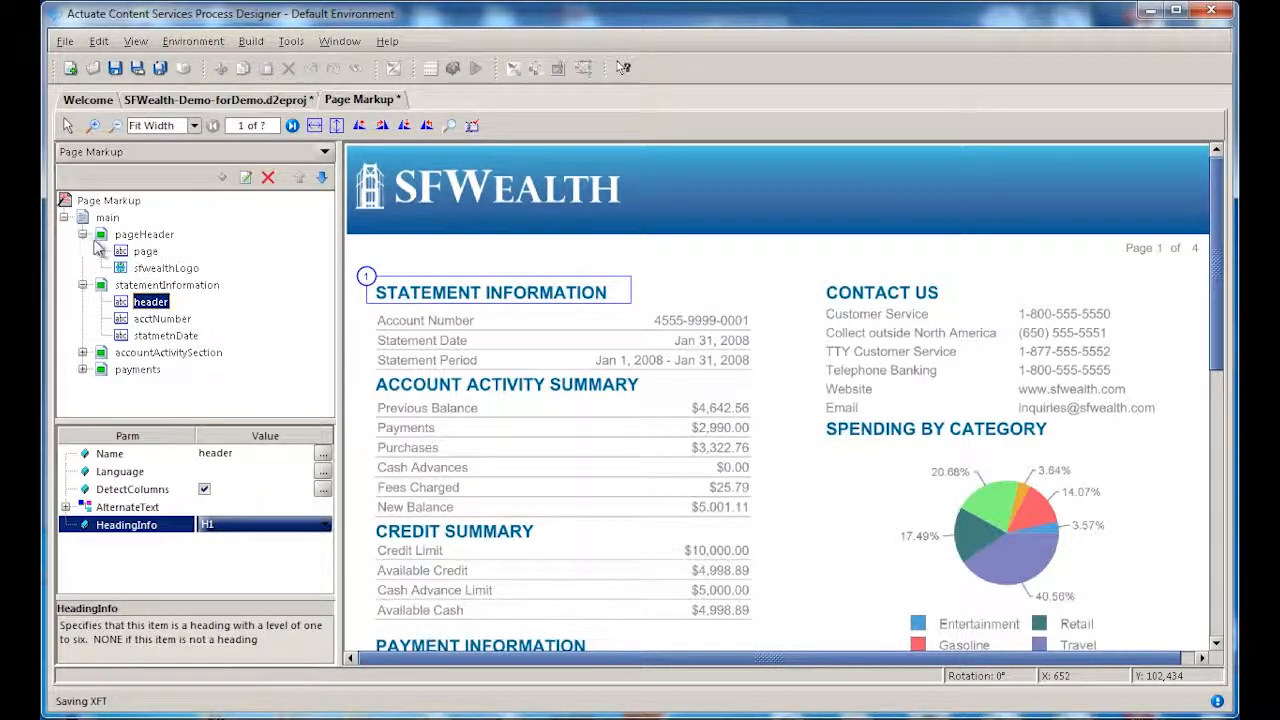
left_click(167, 270)
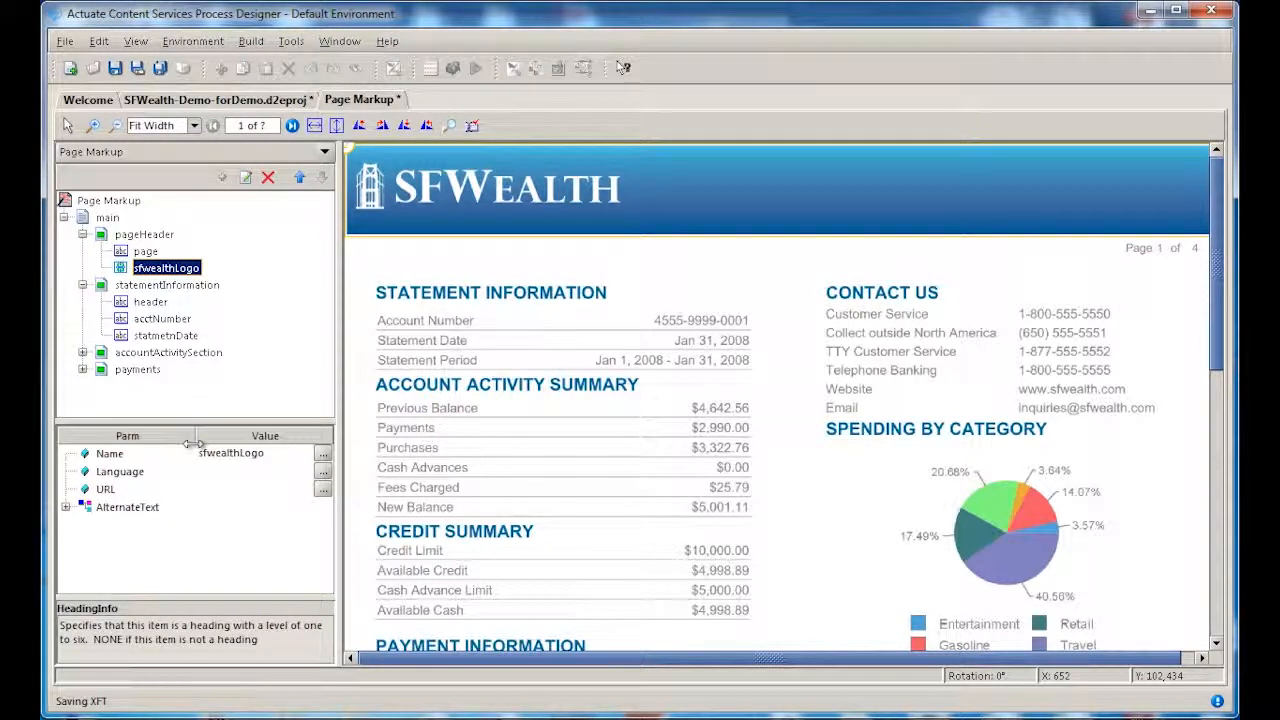
double_click(163, 269)
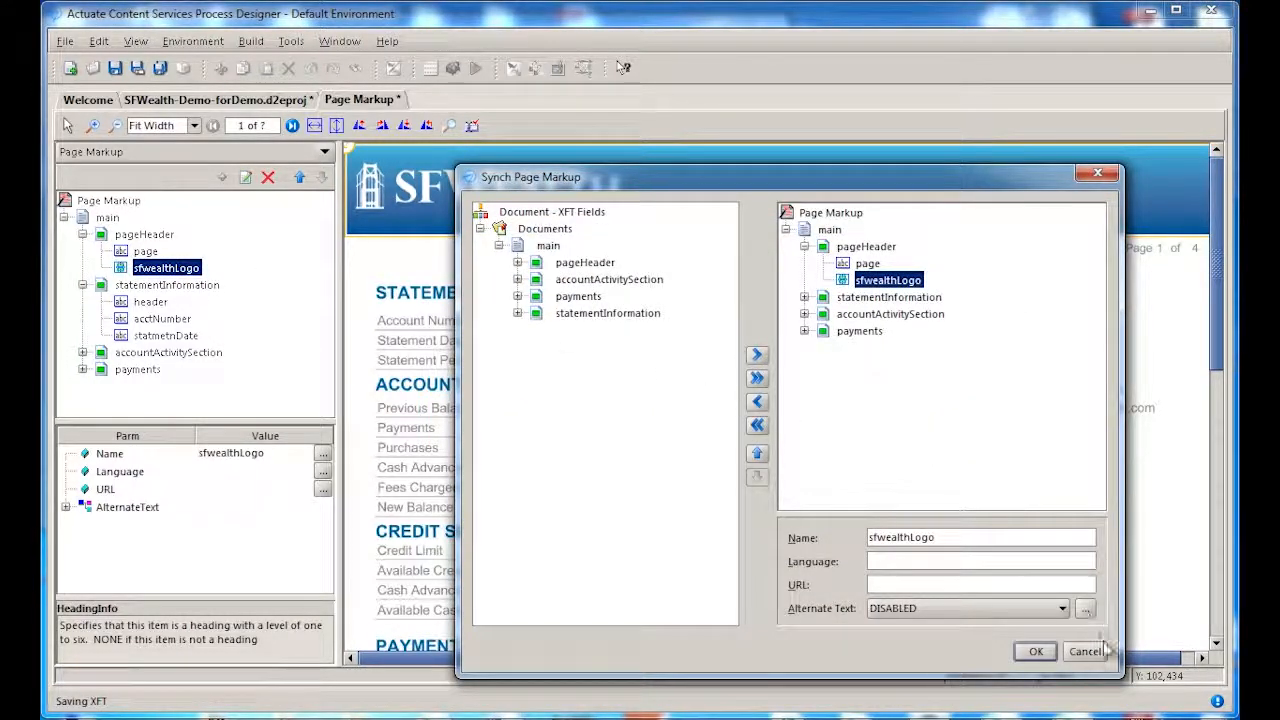
left_click(1061, 608)
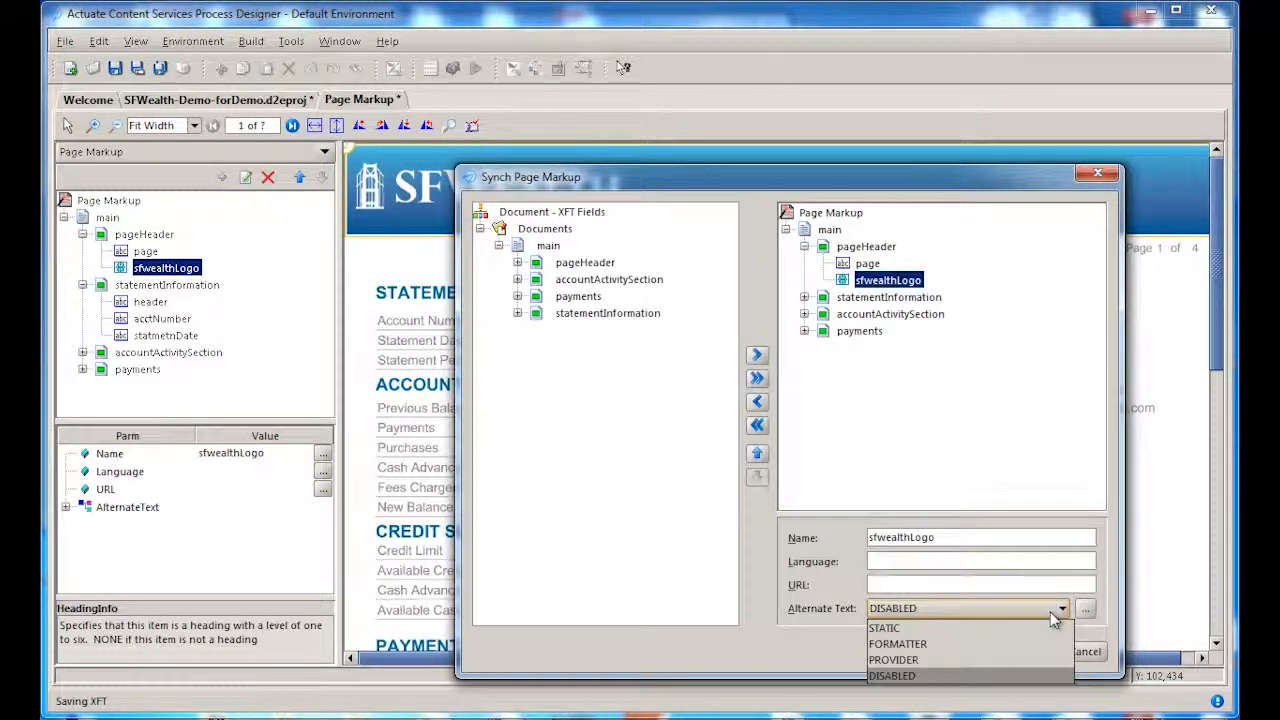
left_click(982, 629)
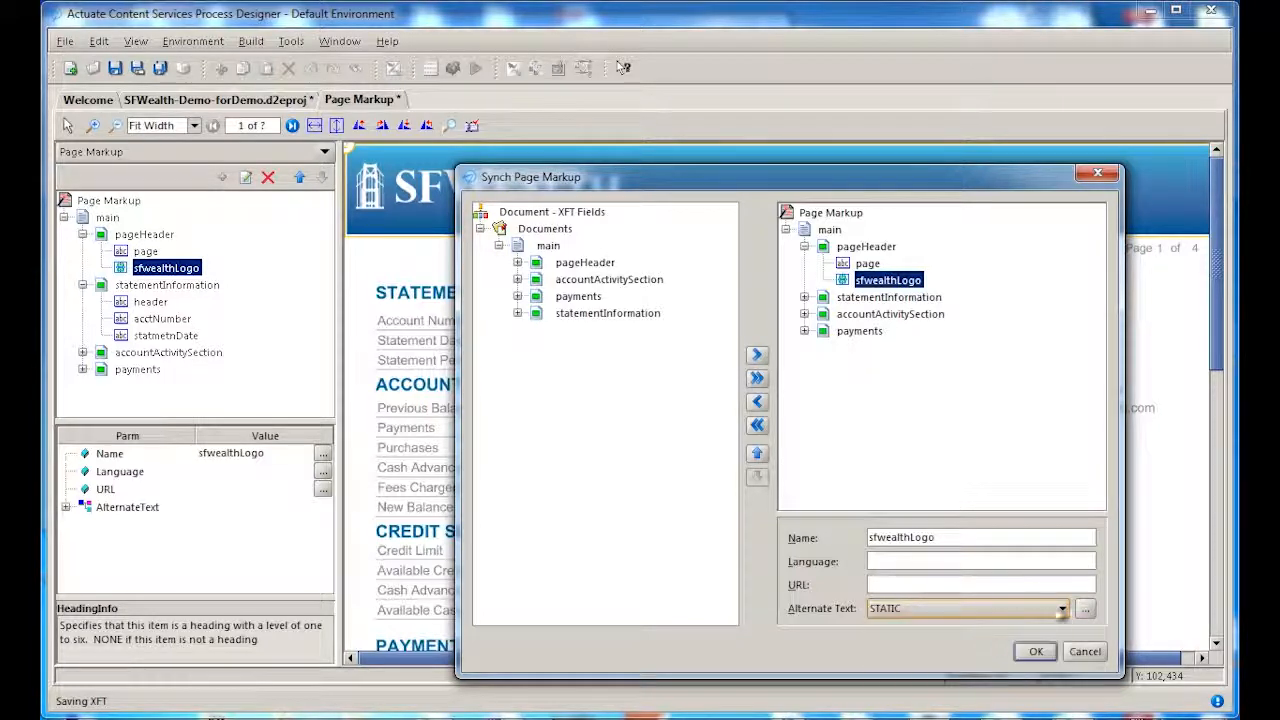
Set the static alternate text of the sfwealthLogo item to "S F Wealth Logo" and apply the markup changes
left_click(1085, 609)
left_click(818, 346)
type("S F Weal")
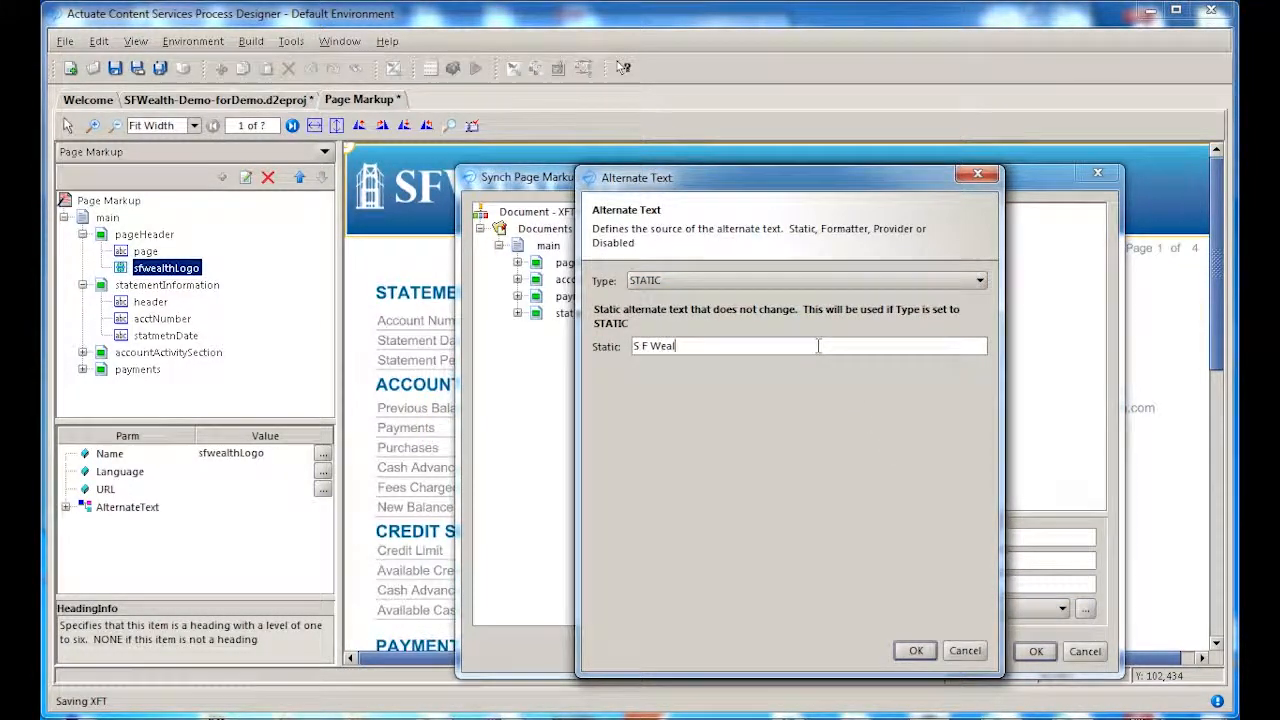
type("th Lggo")
left_click(916, 651)
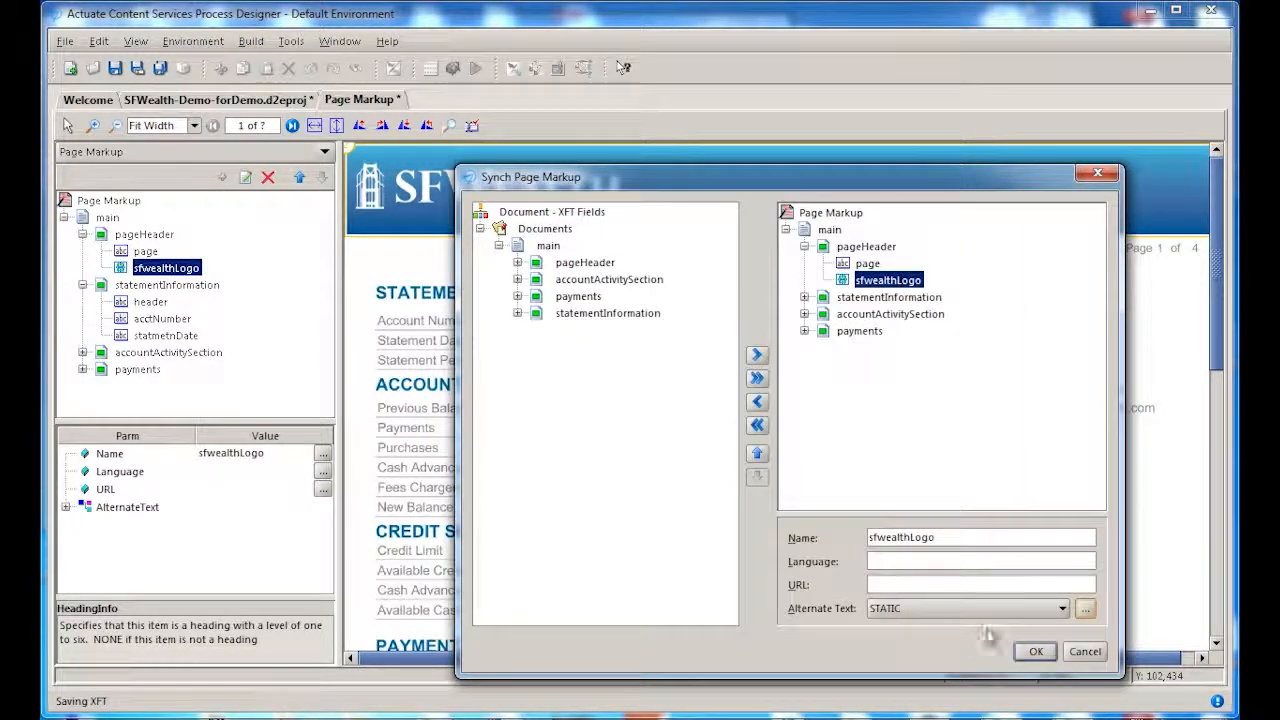
left_click(1032, 651)
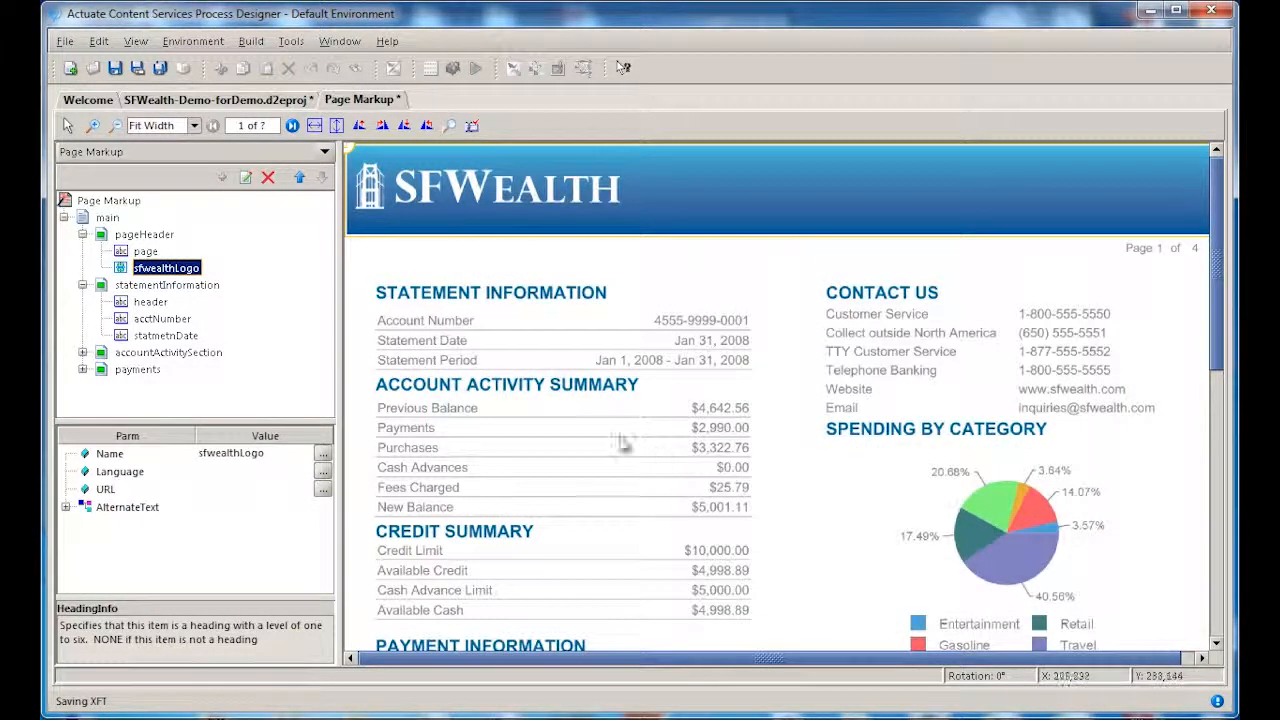
Set the alternate text of the acctNumber field in statementInformation to FORMATTER, using the SpaceNumbers formatter
left_click(168, 320)
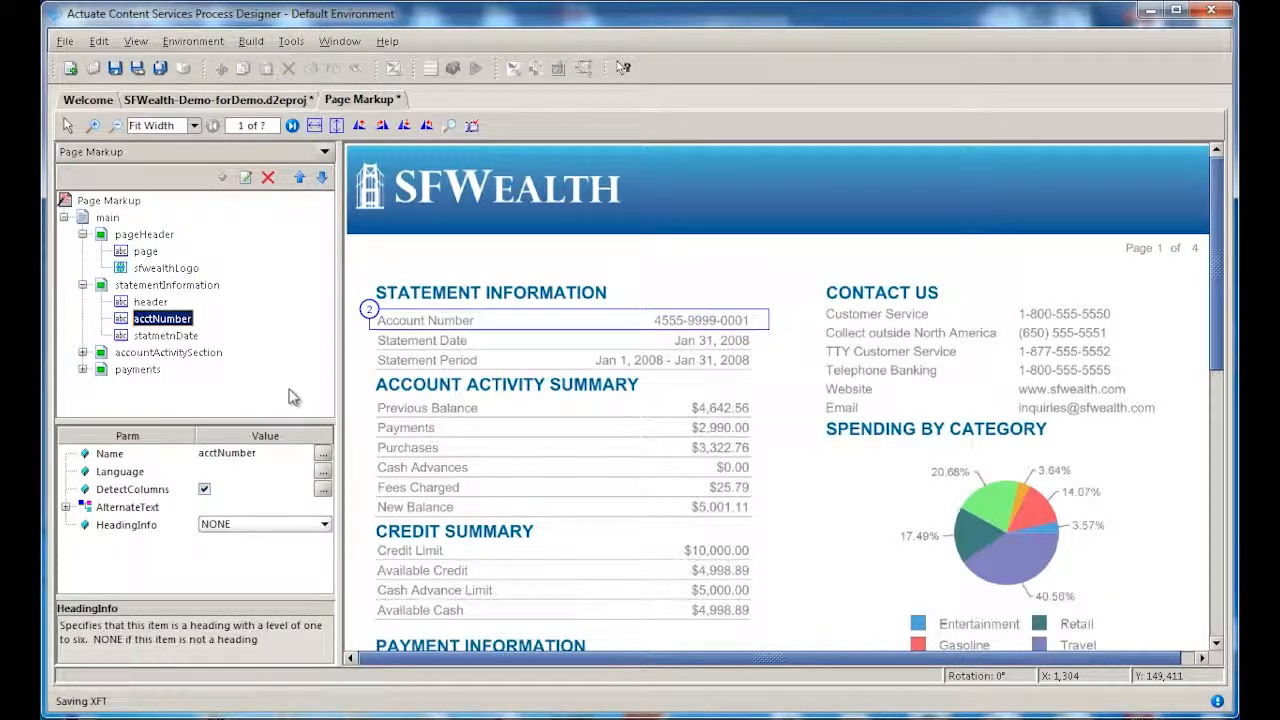
double_click(178, 323)
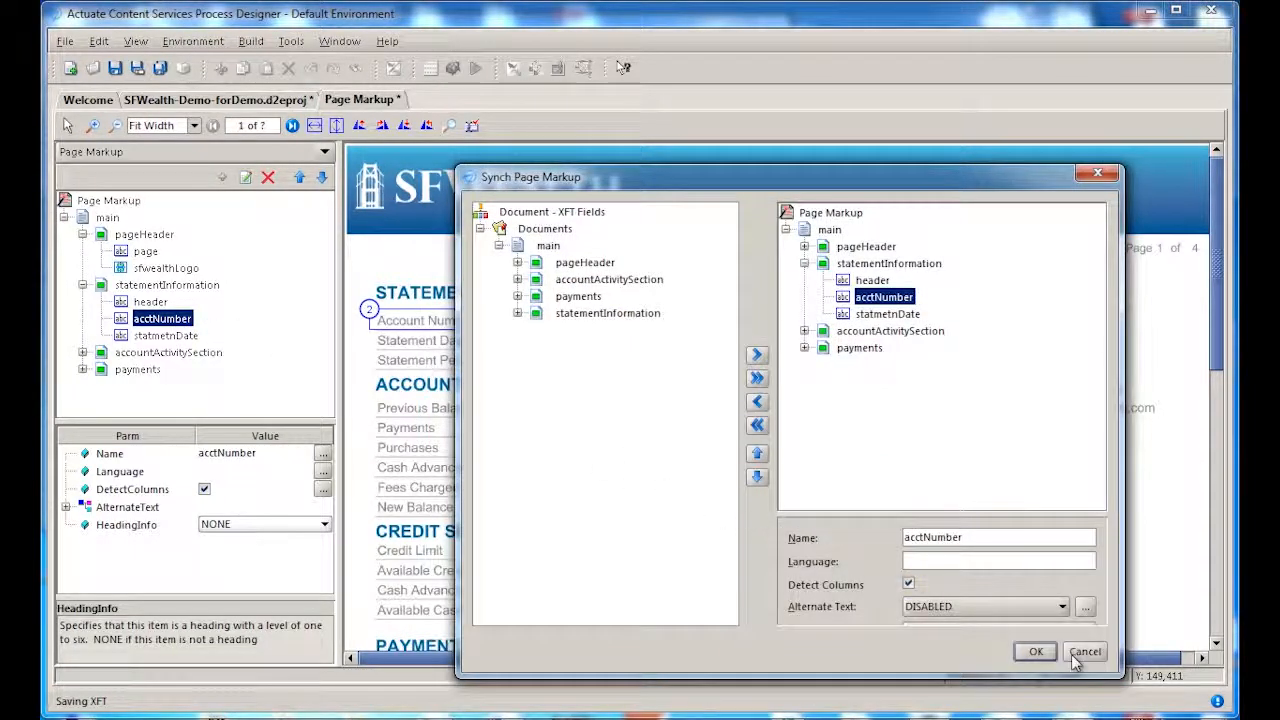
left_click_drag(1121, 678, 1139, 678)
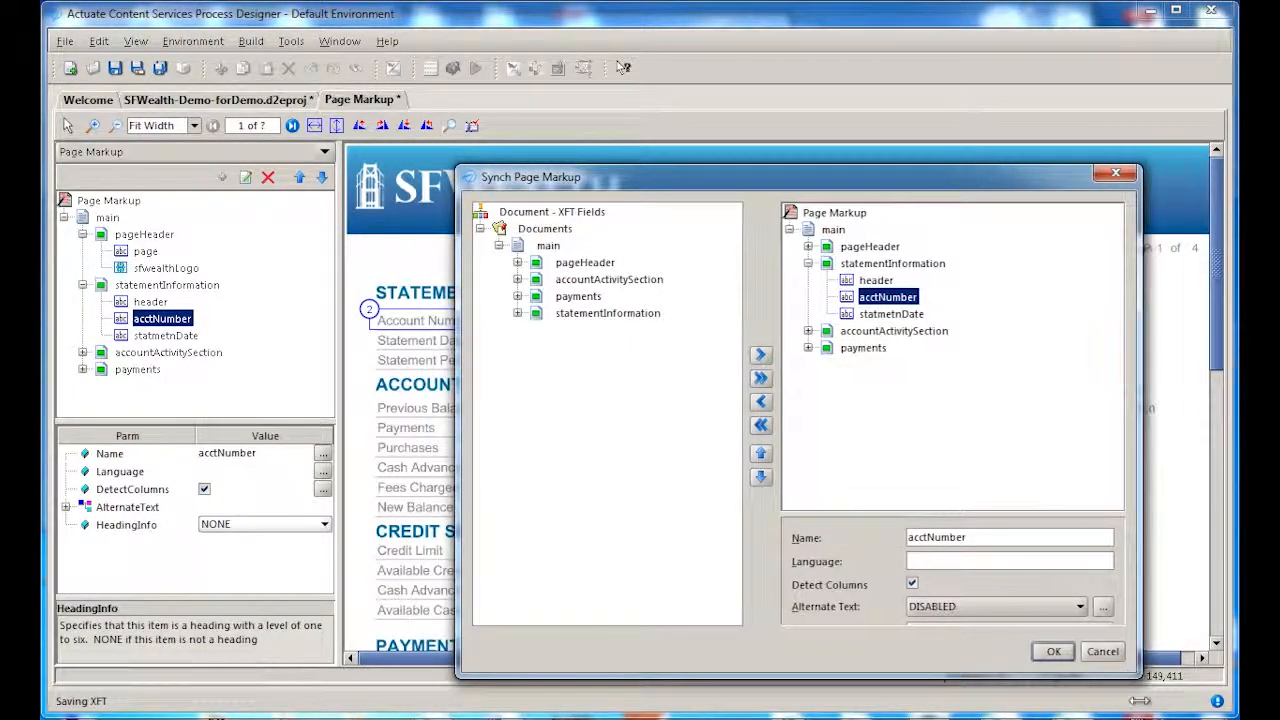
left_click(1080, 608)
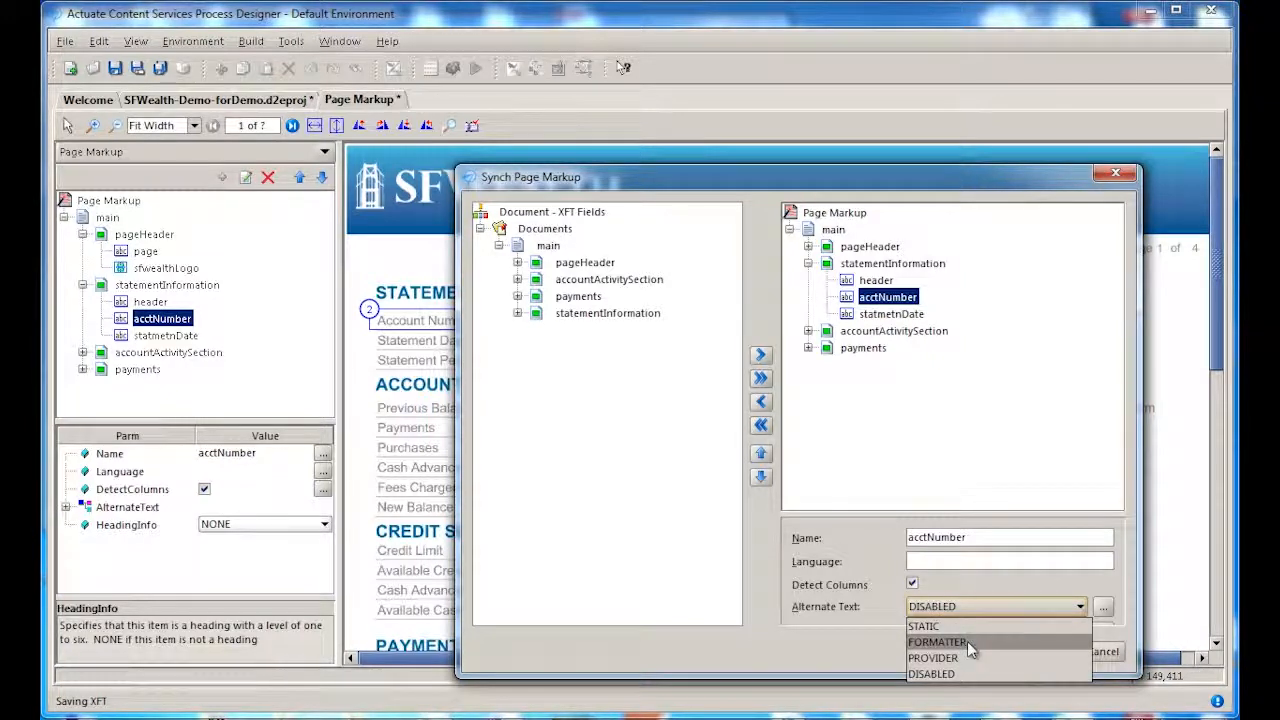
left_click(967, 641)
left_click(1102, 609)
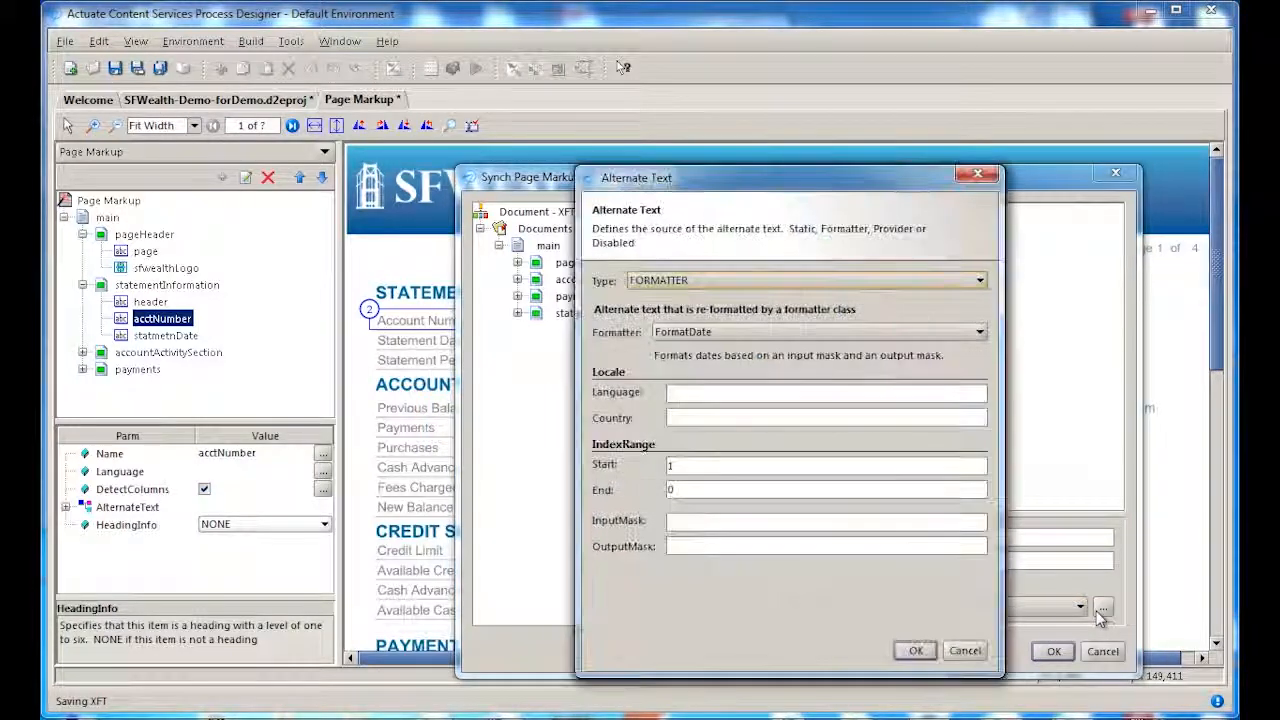
left_click(875, 338)
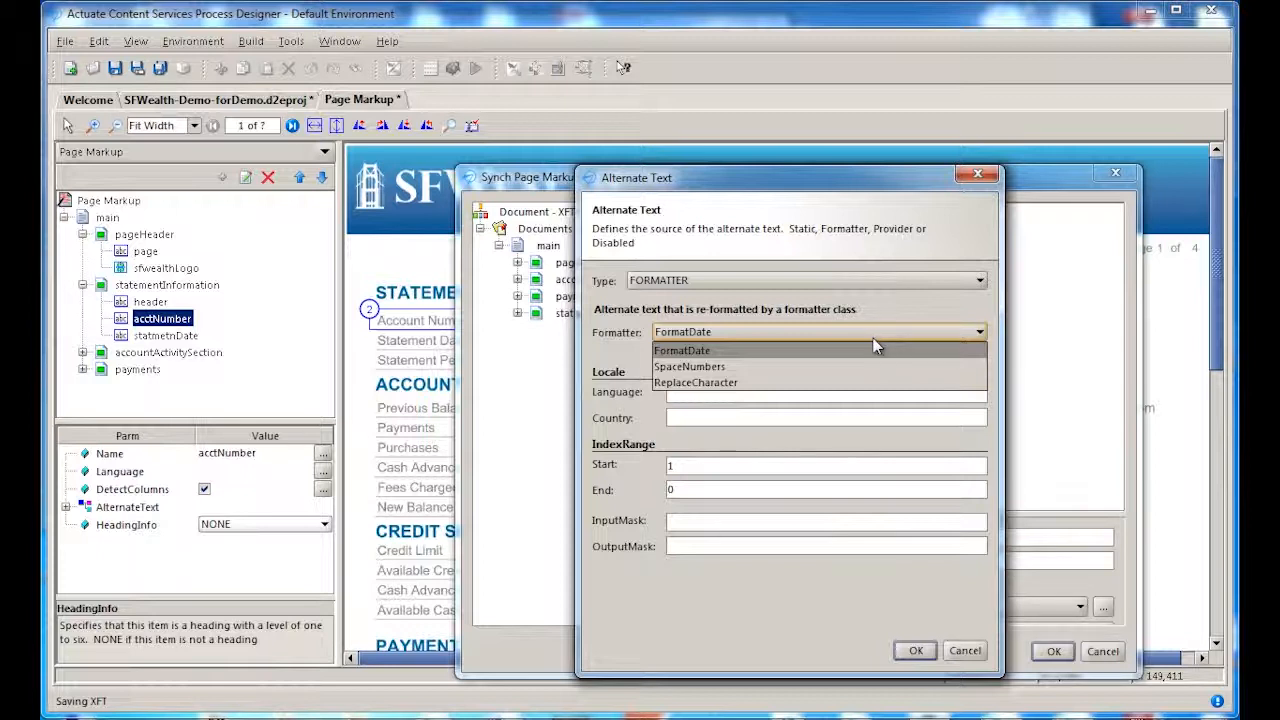
left_click(810, 372)
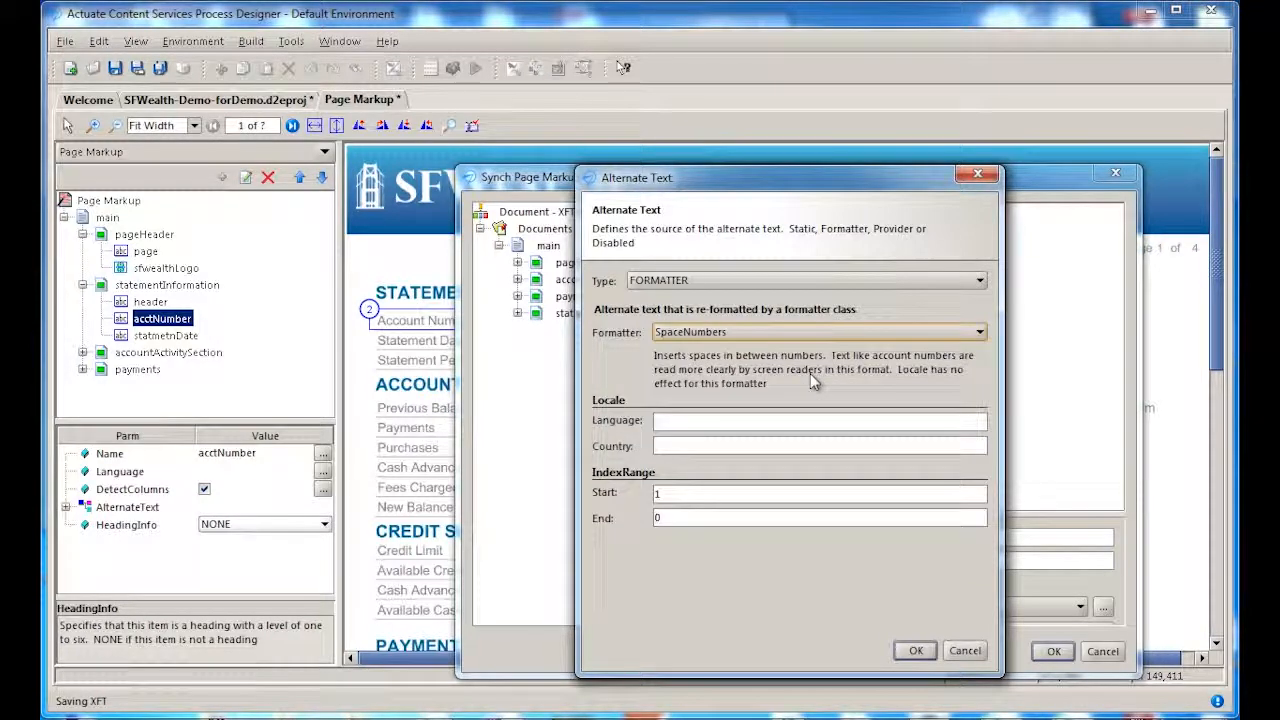
left_click(913, 651)
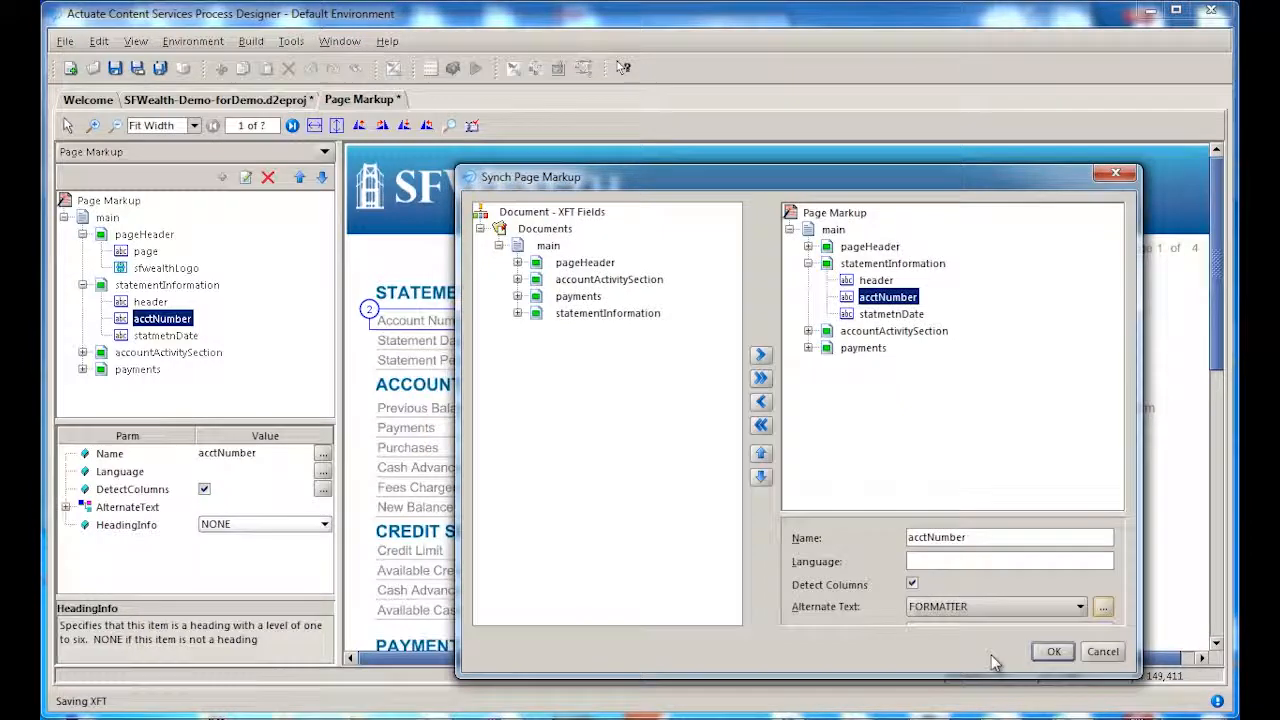
left_click(1053, 652)
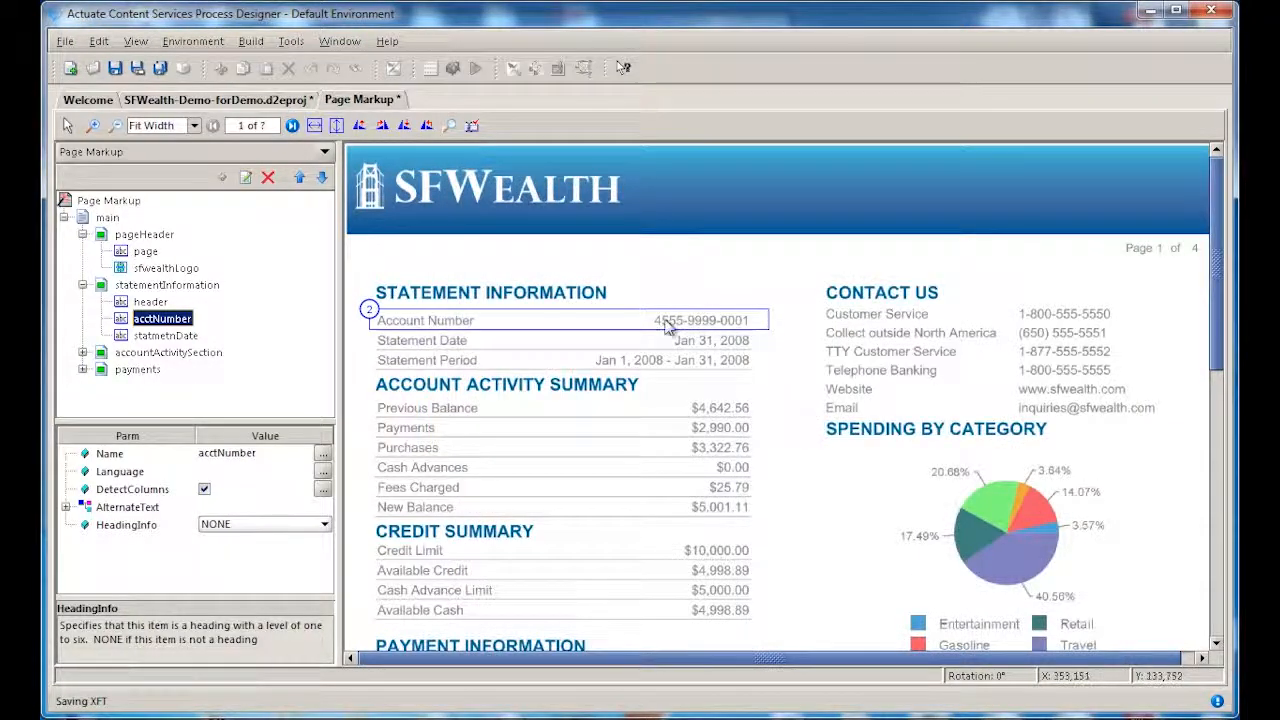
Set the column header row of paymentsTable in the payments group to 1, with page 3 of the statement shown
left_click(292, 127)
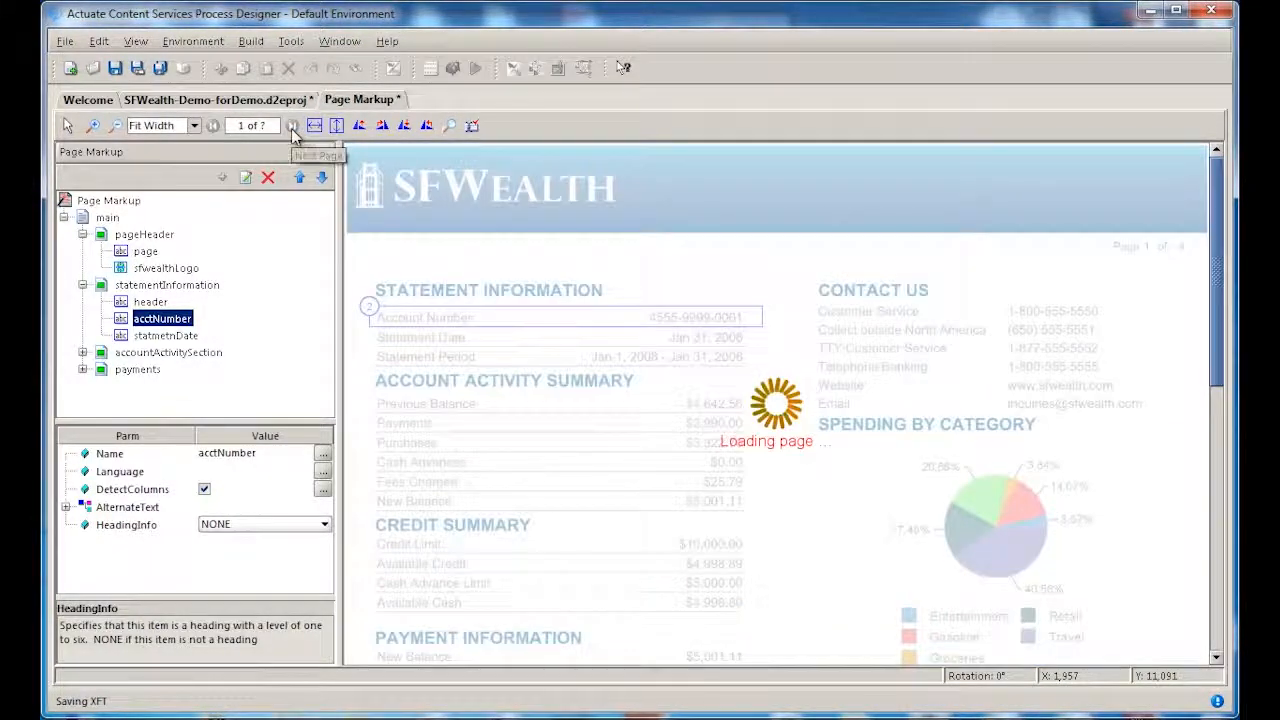
left_click(292, 127)
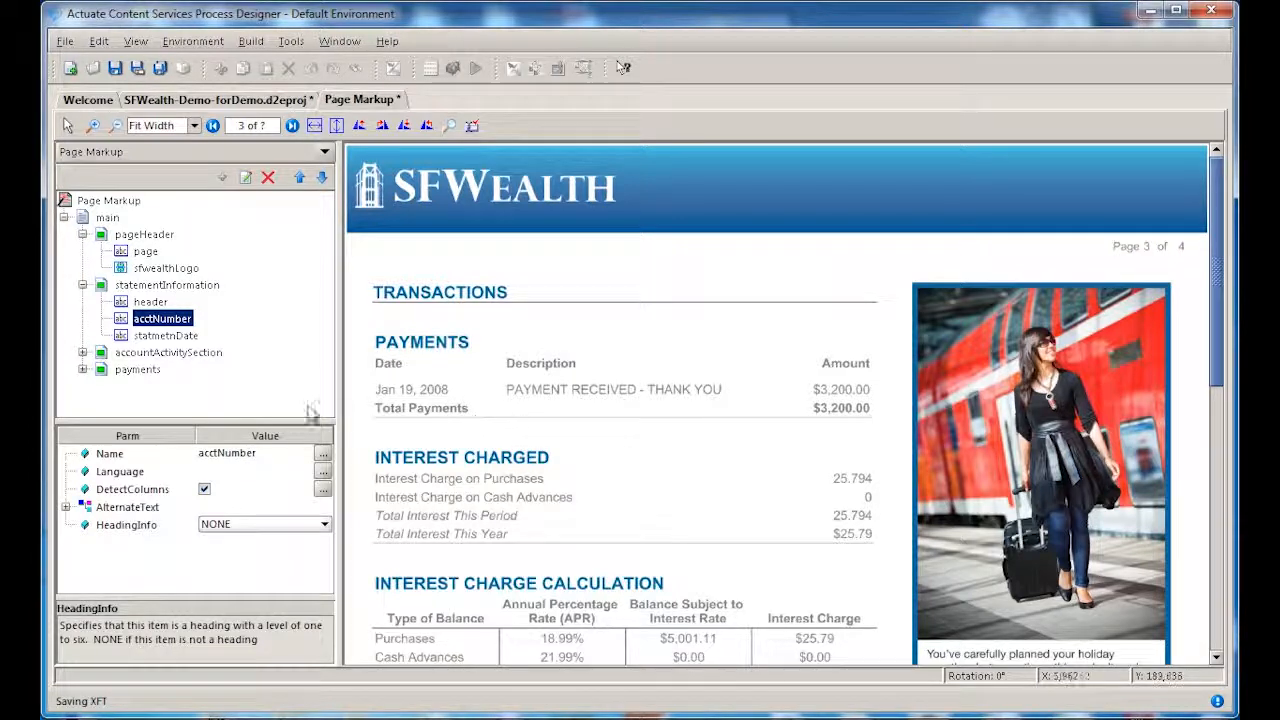
left_click(83, 370)
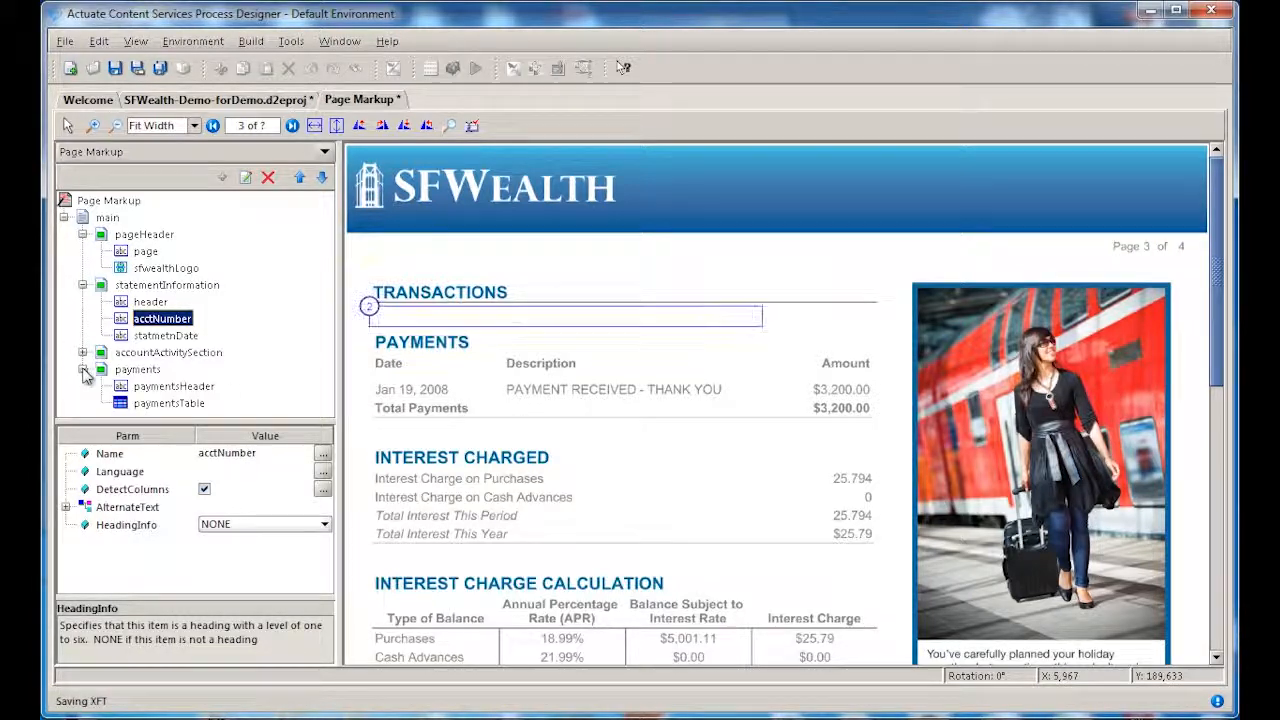
left_click(140, 403)
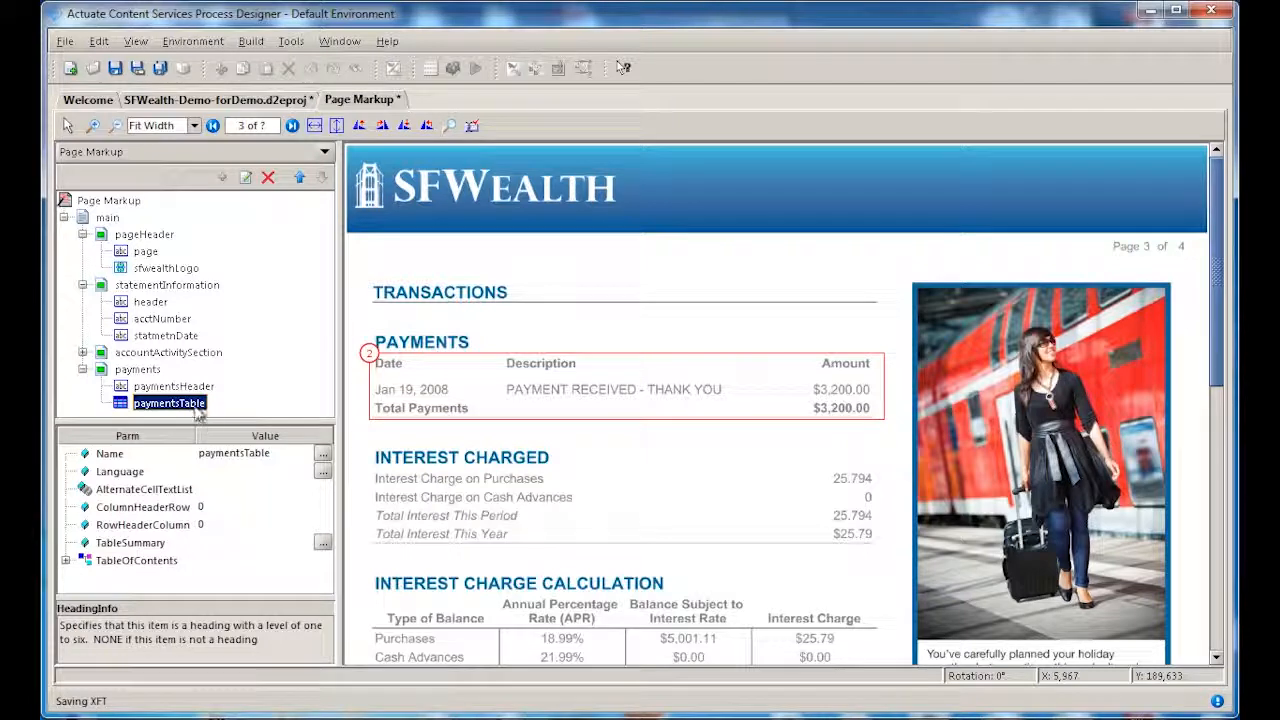
double_click(196, 406)
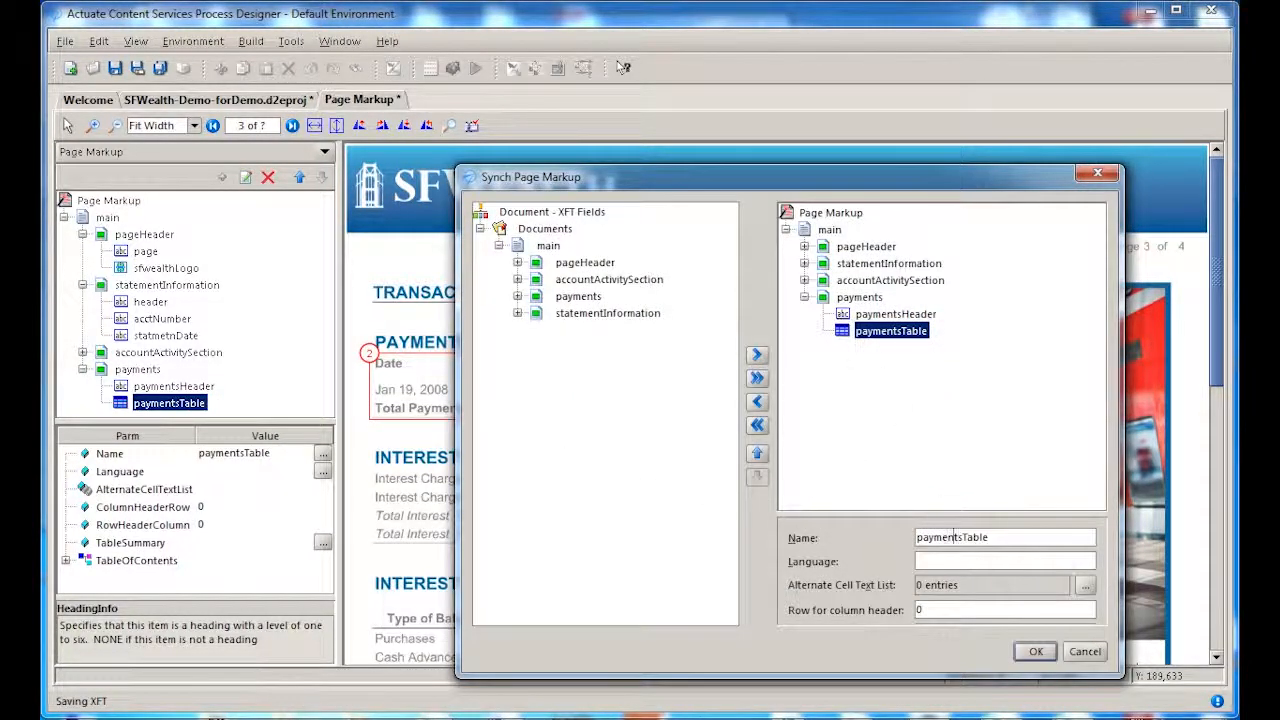
left_click(1025, 613)
key("BackSpace")
type("1")
left_click(1036, 652)
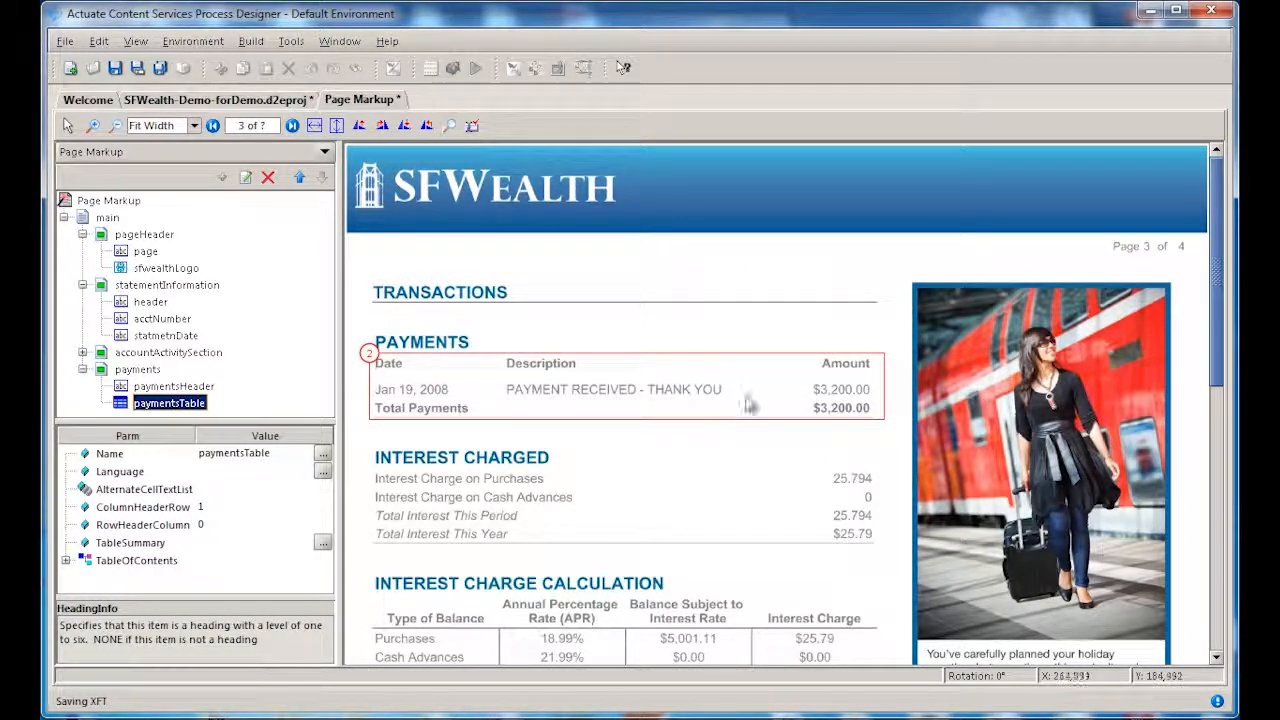
Return the statement preview to page 1, then close the Page Markup editor and restore the full workspace layout
left_click(216, 471)
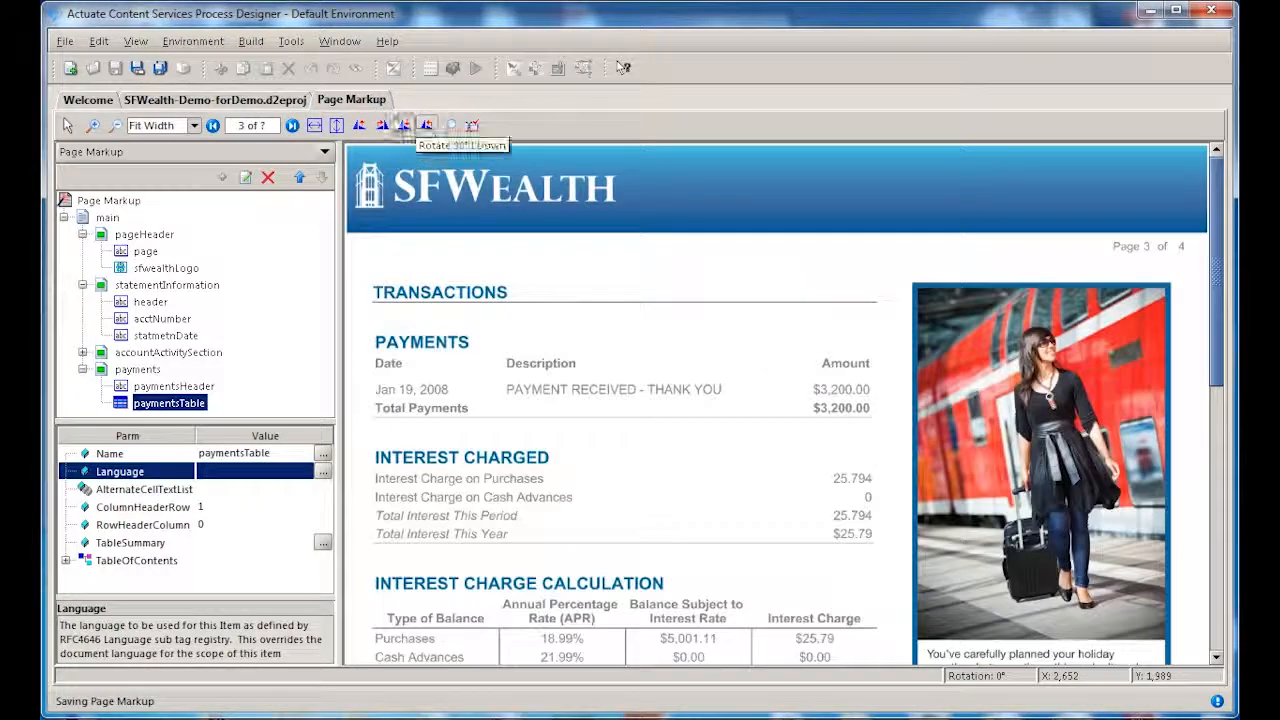
left_click(263, 125)
type("1")
key("Return")
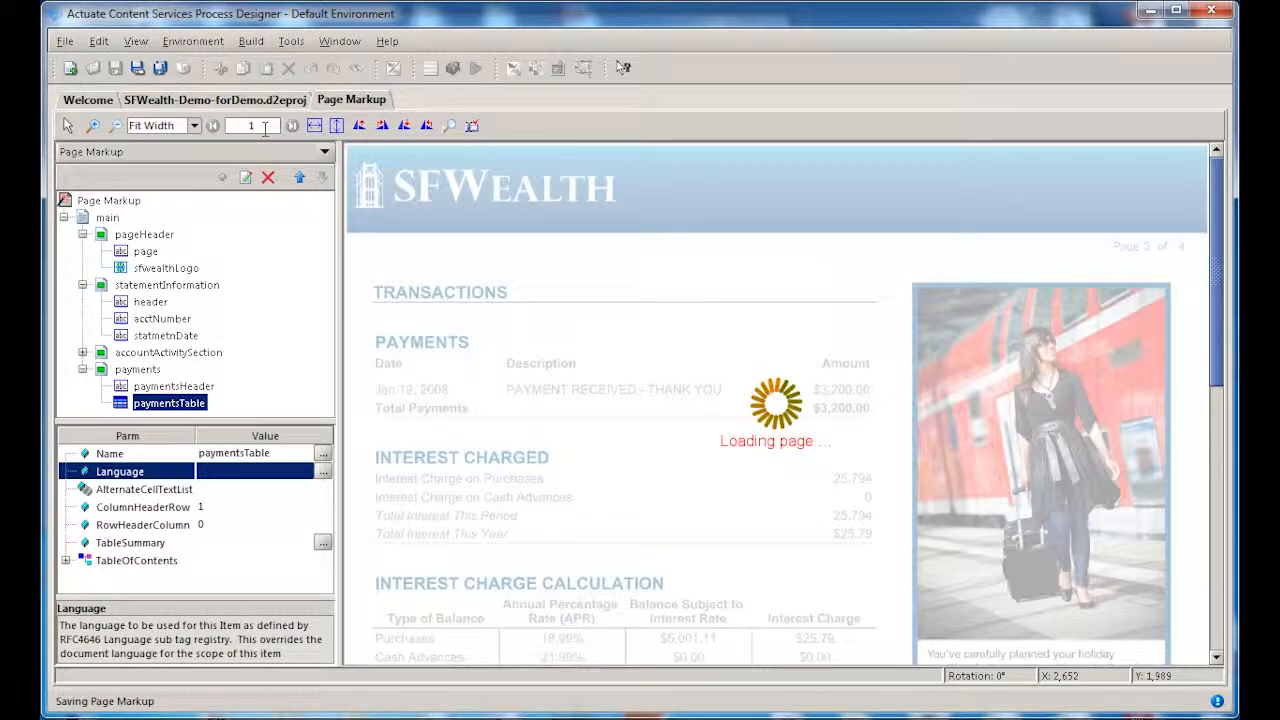
right_click(351, 100)
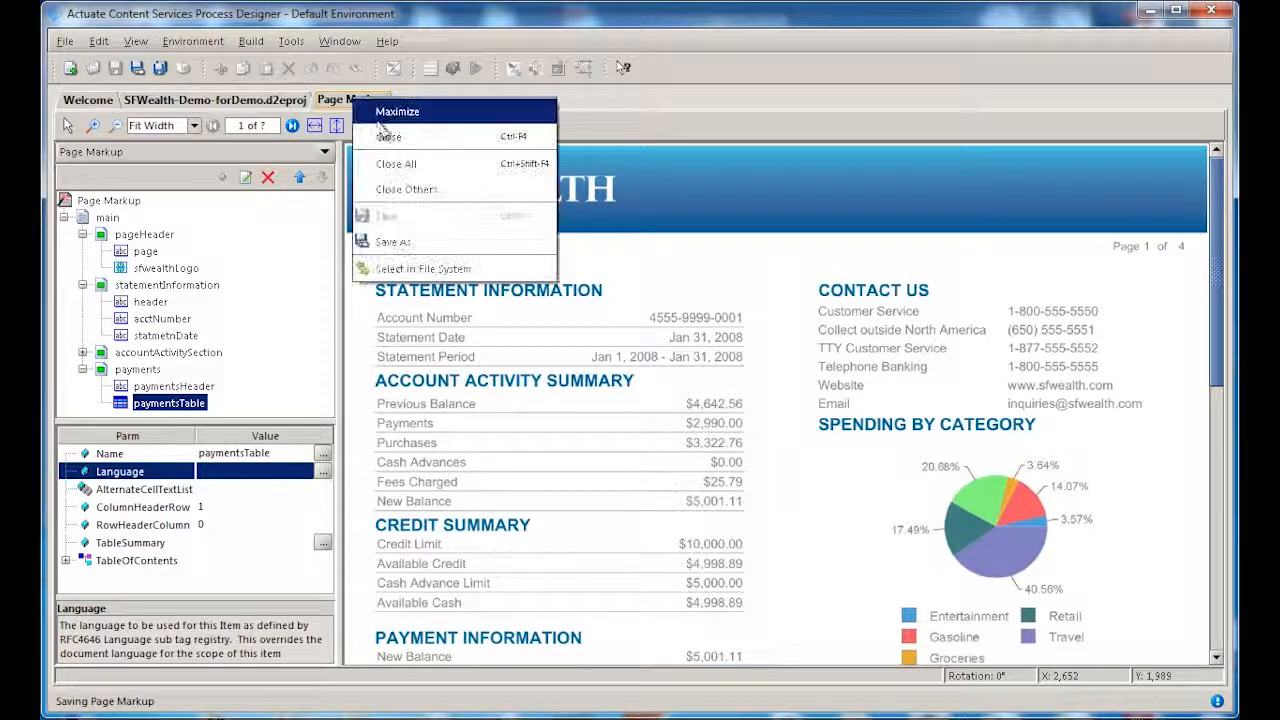
left_click(388, 138)
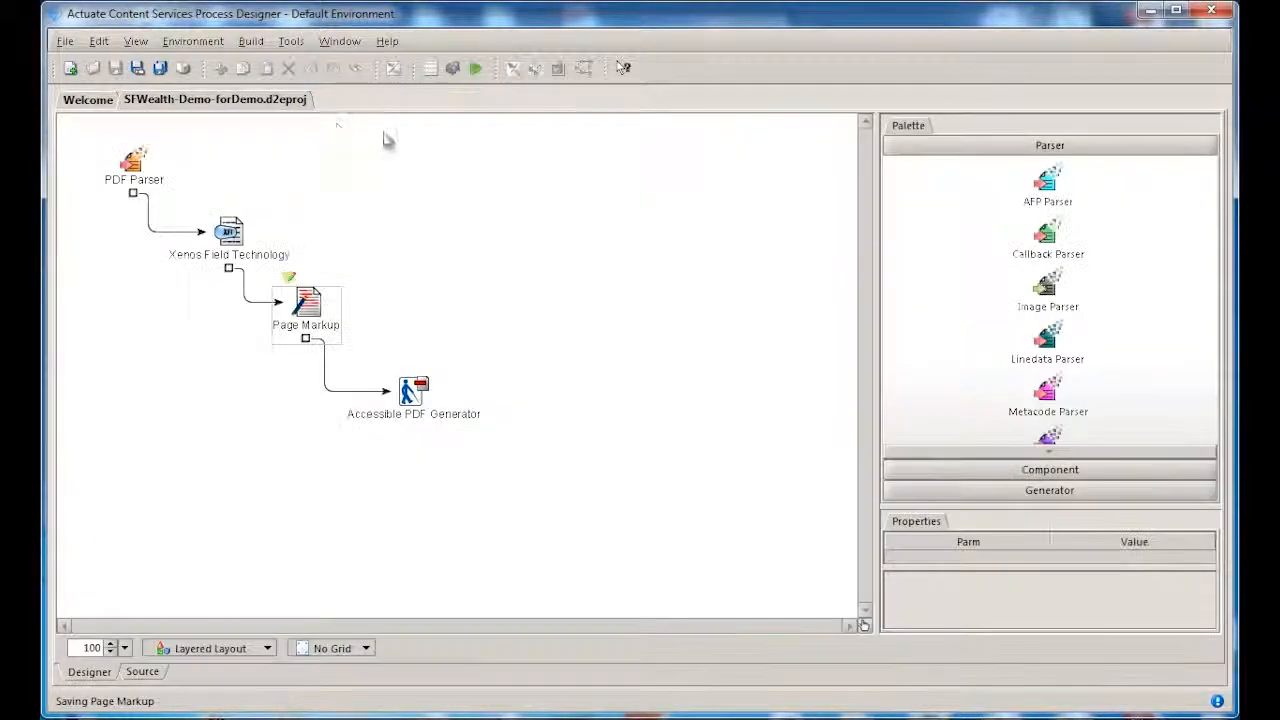
double_click(280, 103)
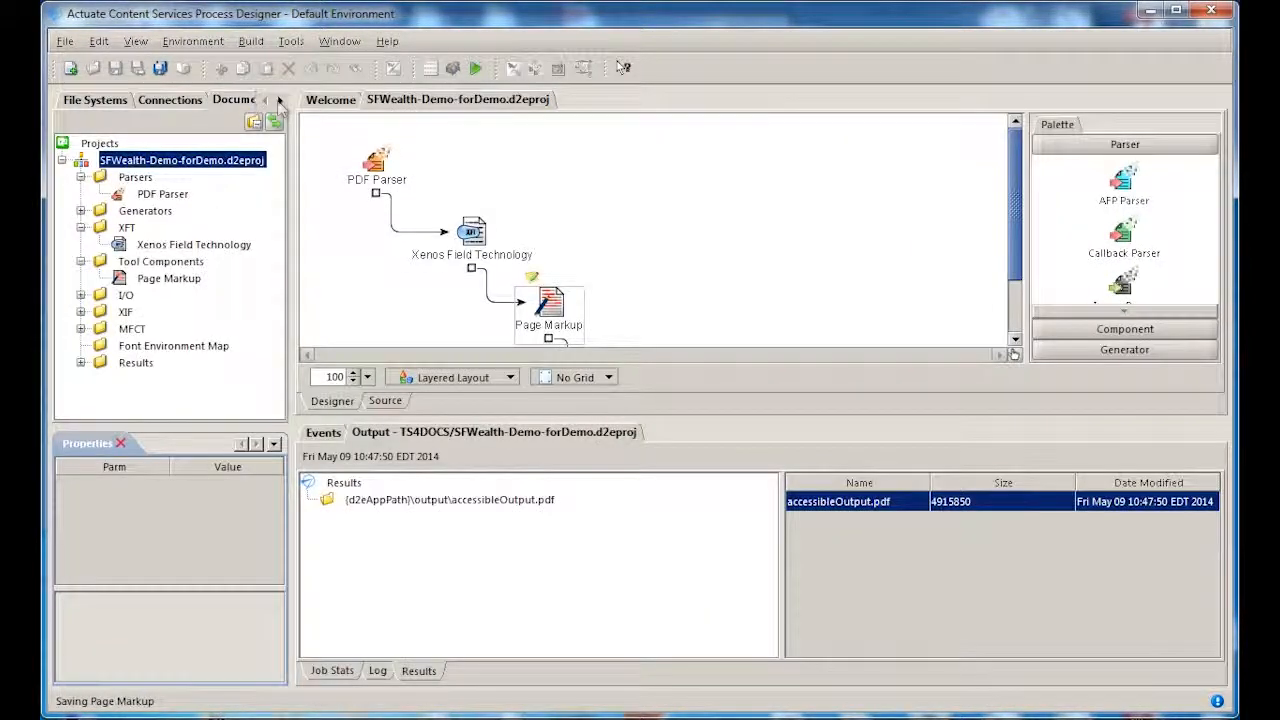
Execute the SFWealth-Demo-forDemo.d2eproj project with start page 1 and stop page 0, and check its job statistics
left_click(378, 163)
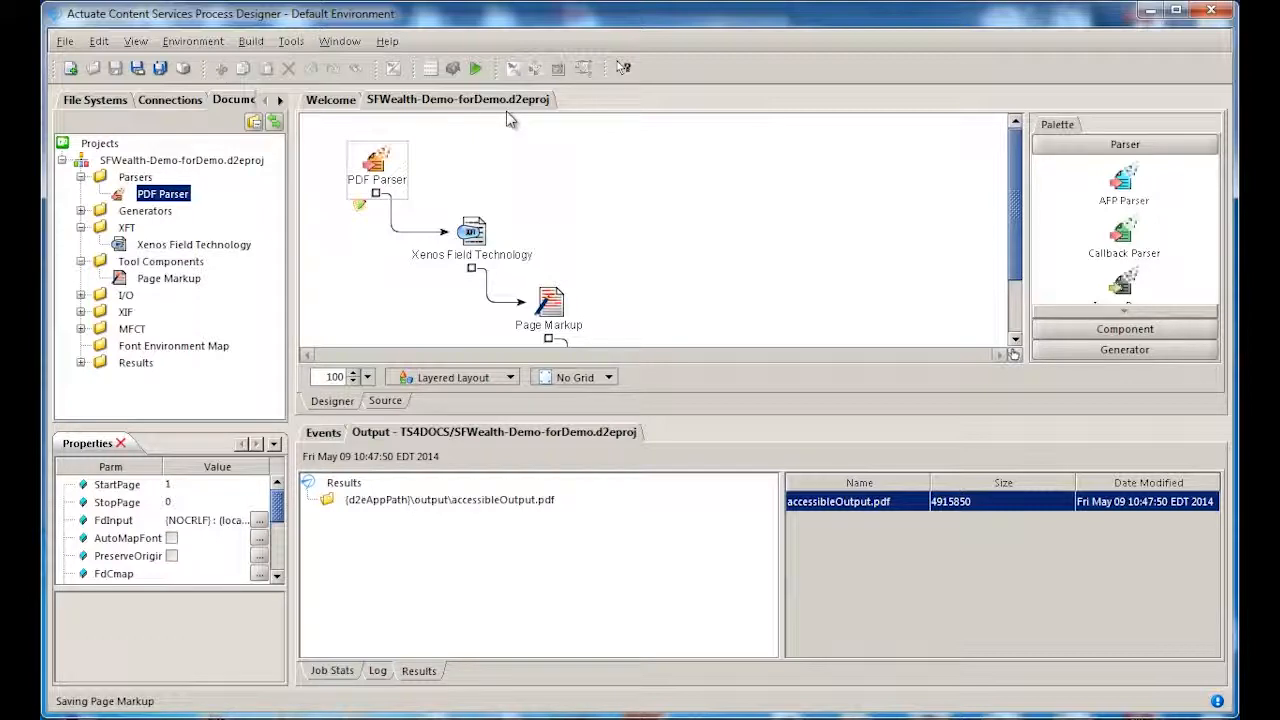
left_click(476, 68)
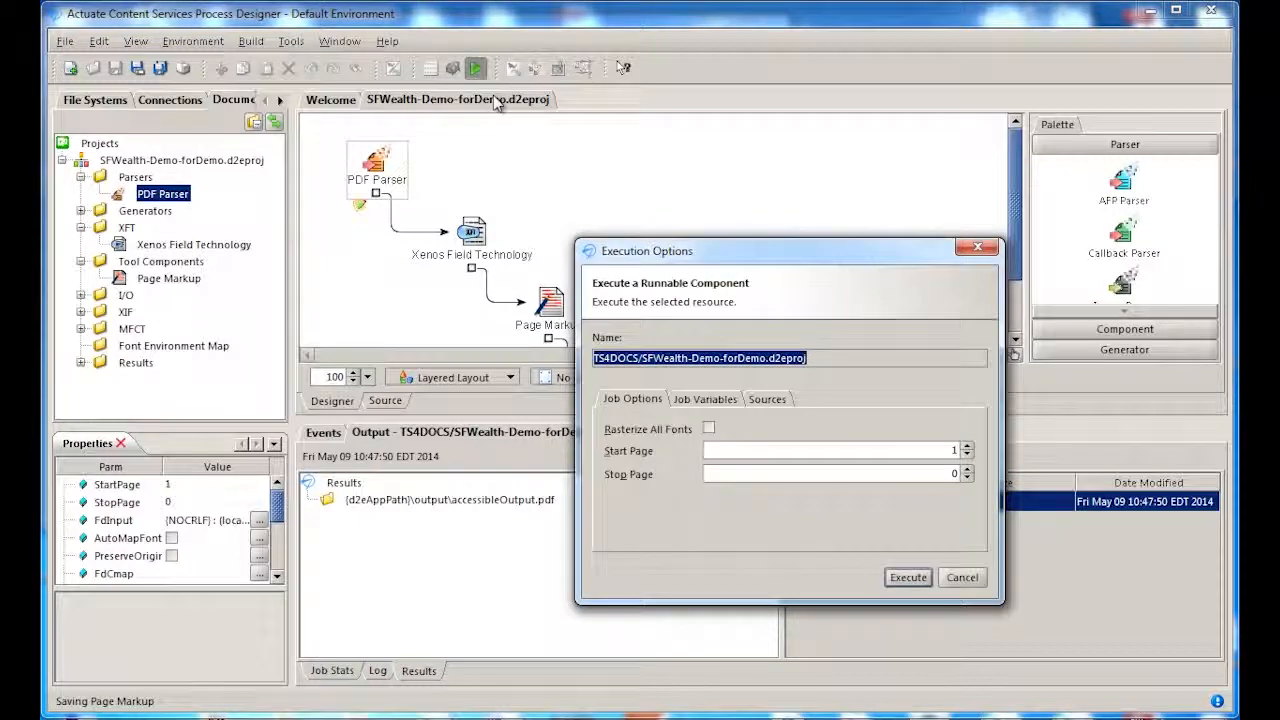
key("Return")
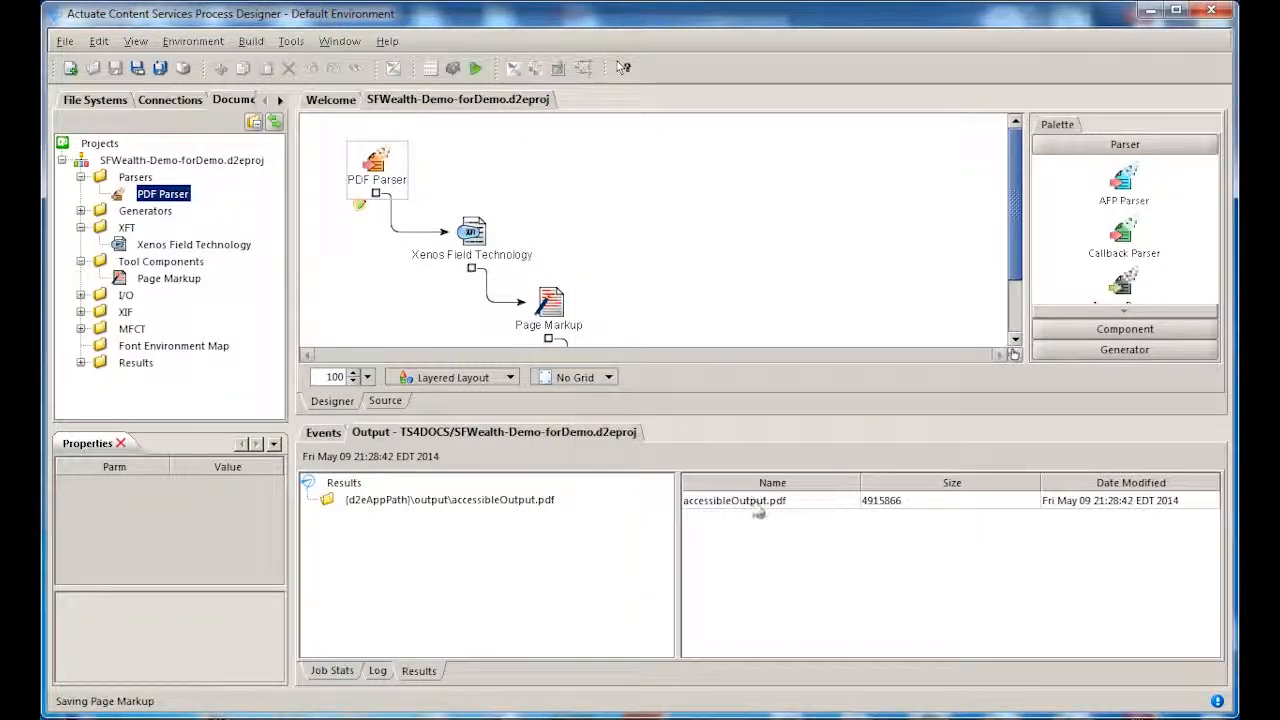
left_click(332, 671)
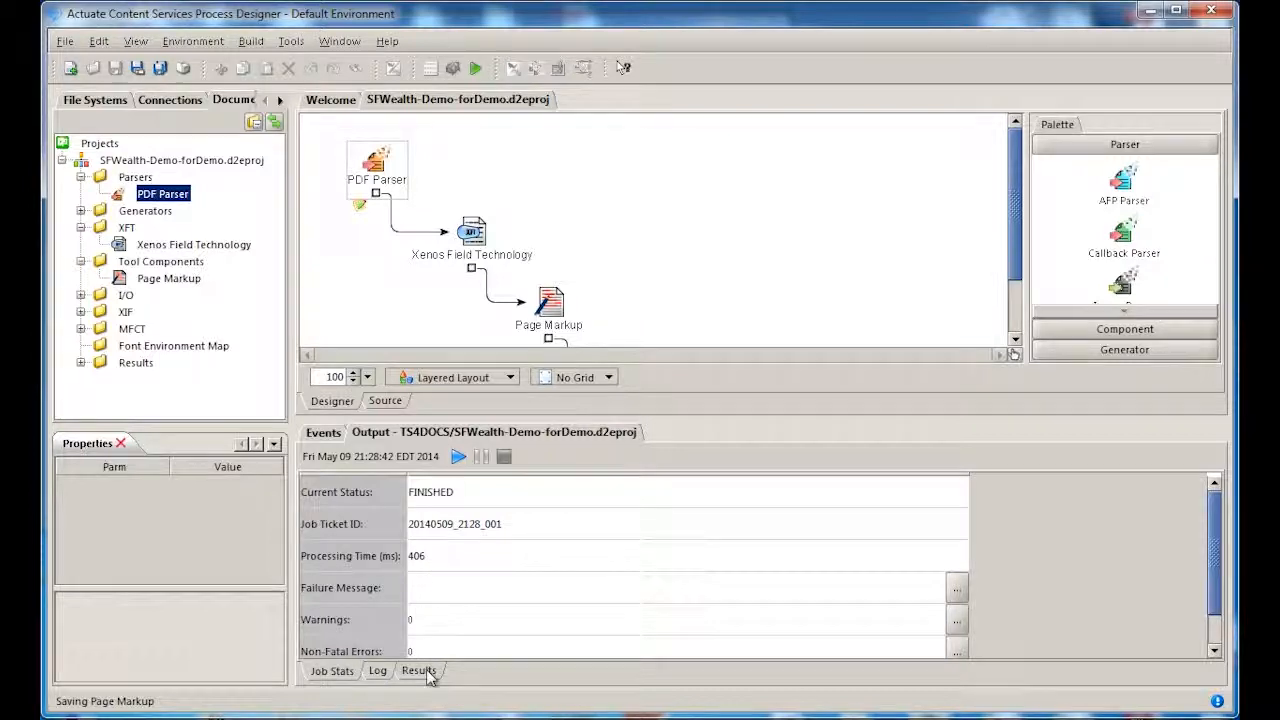
left_click(420, 671)
Open accessibleOutput.pdf in Adobe Acrobat Pro, examine its reading order and tags from page 1 to the page 3 payments table, and close it
double_click(754, 502)
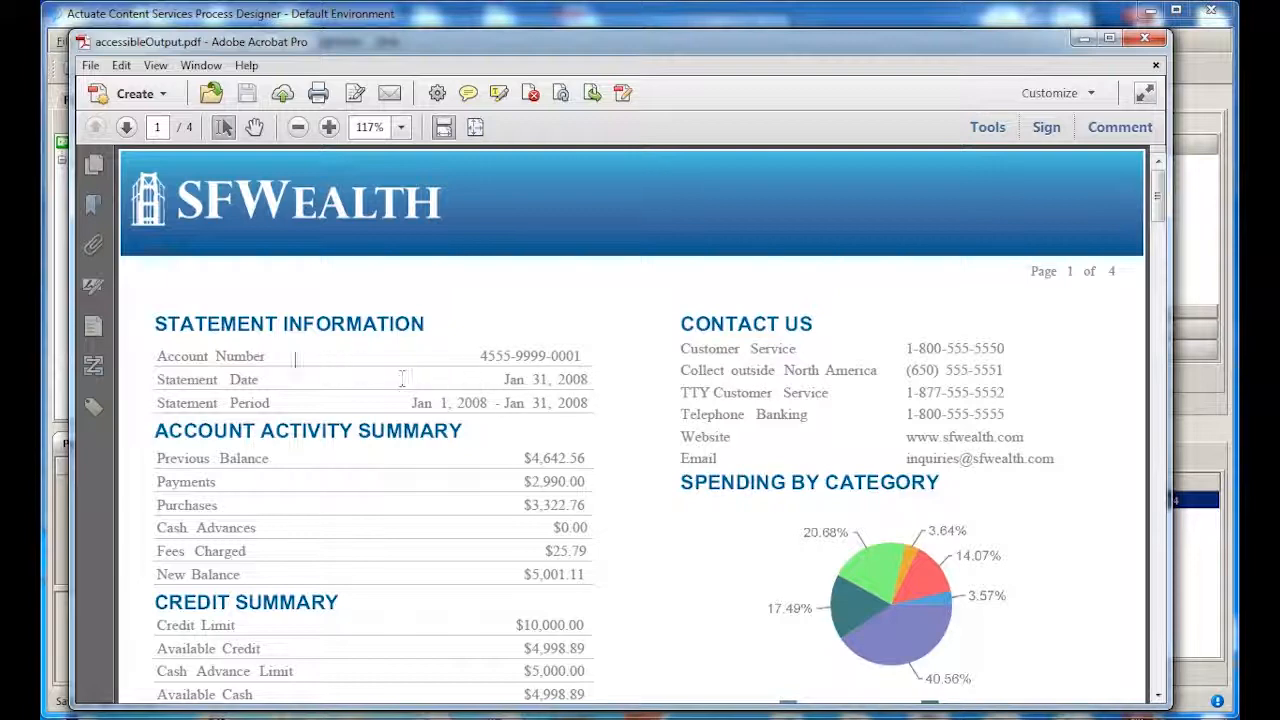
left_click(91, 369)
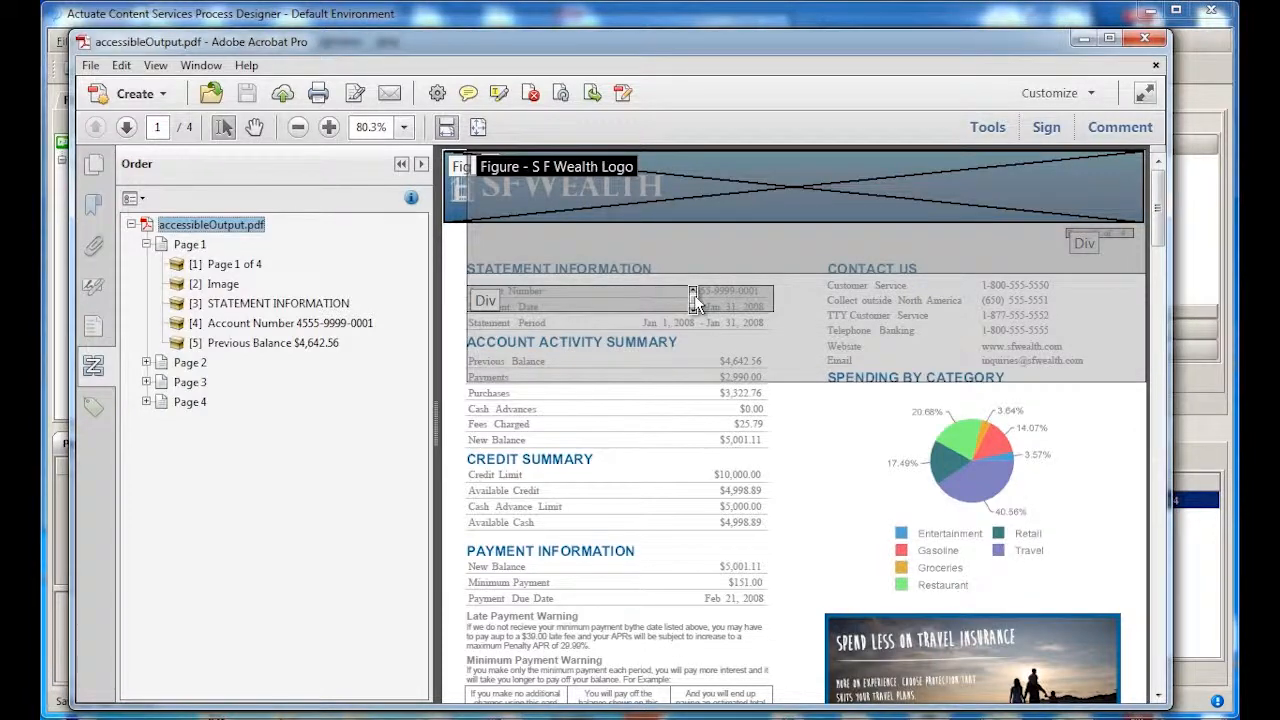
scroll(693, 296, "down", 15)
scroll(693, 296, "up", 3)
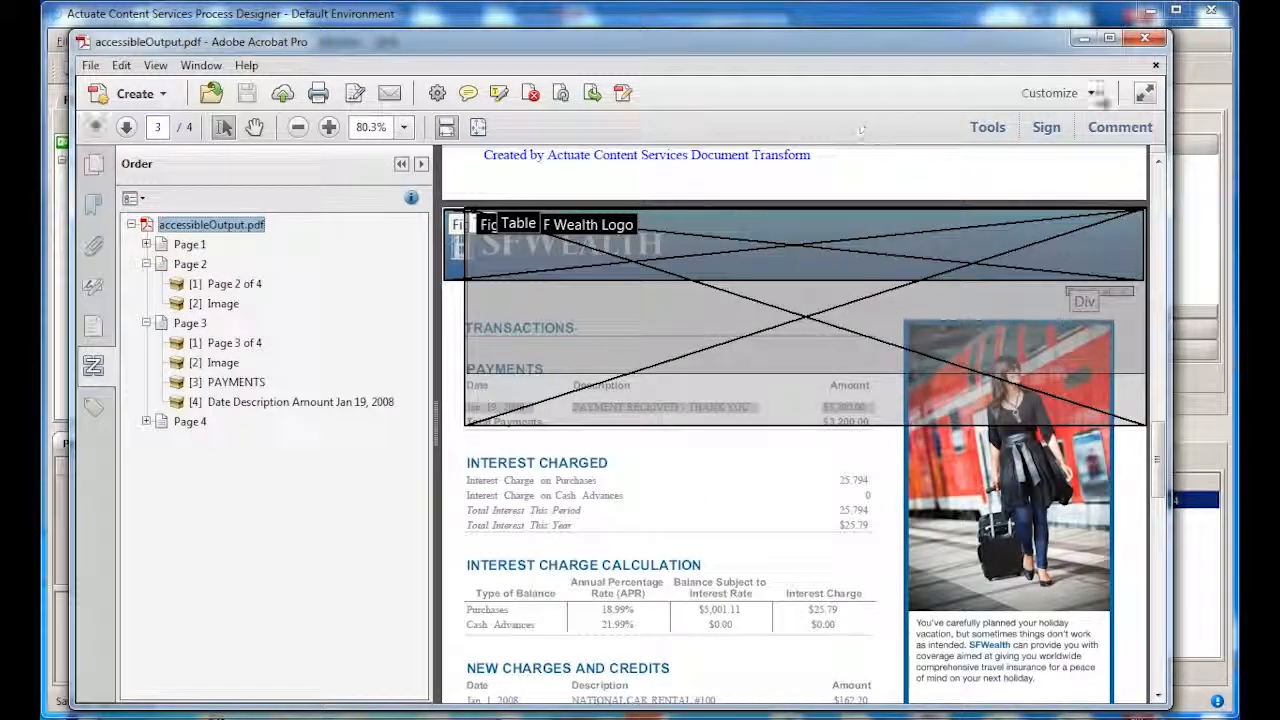
left_click(1155, 67)
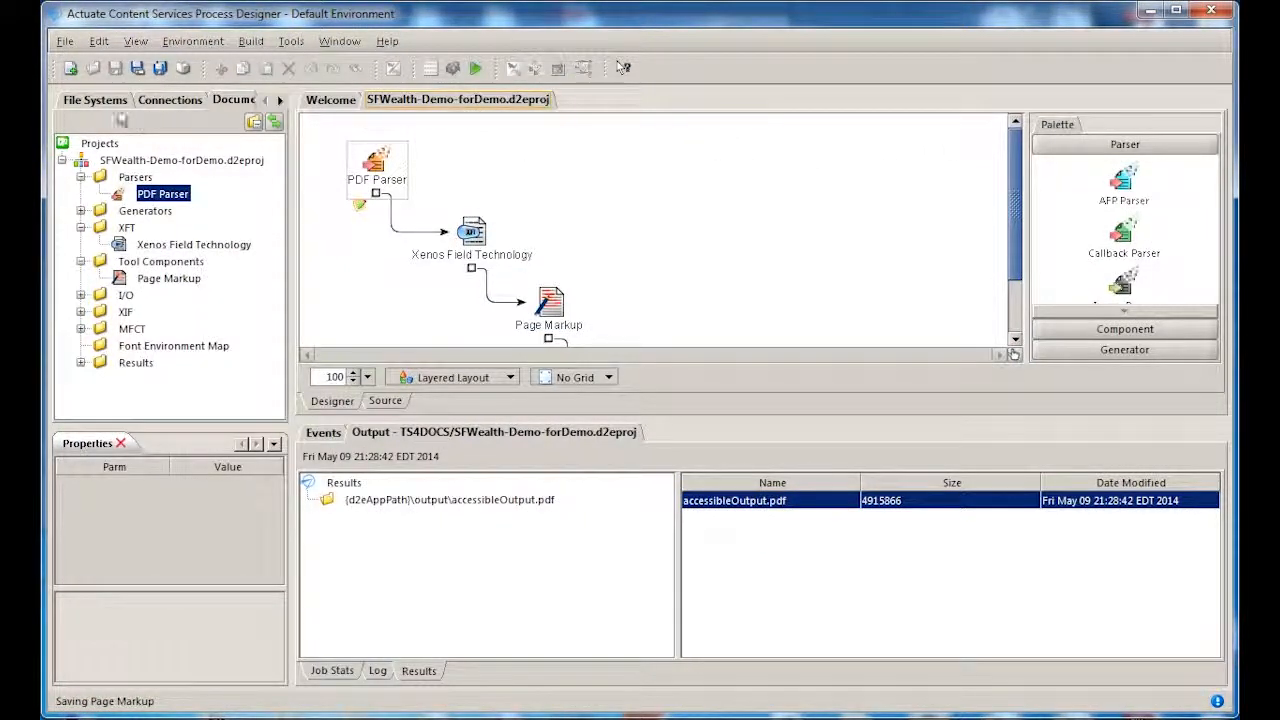
Open the Xenos Field Technology editor of SFWealth-Demo-forDemo.d2eproj and the SFWealth-Demo-XFT.d2eproj project from the file system
left_click(95, 99)
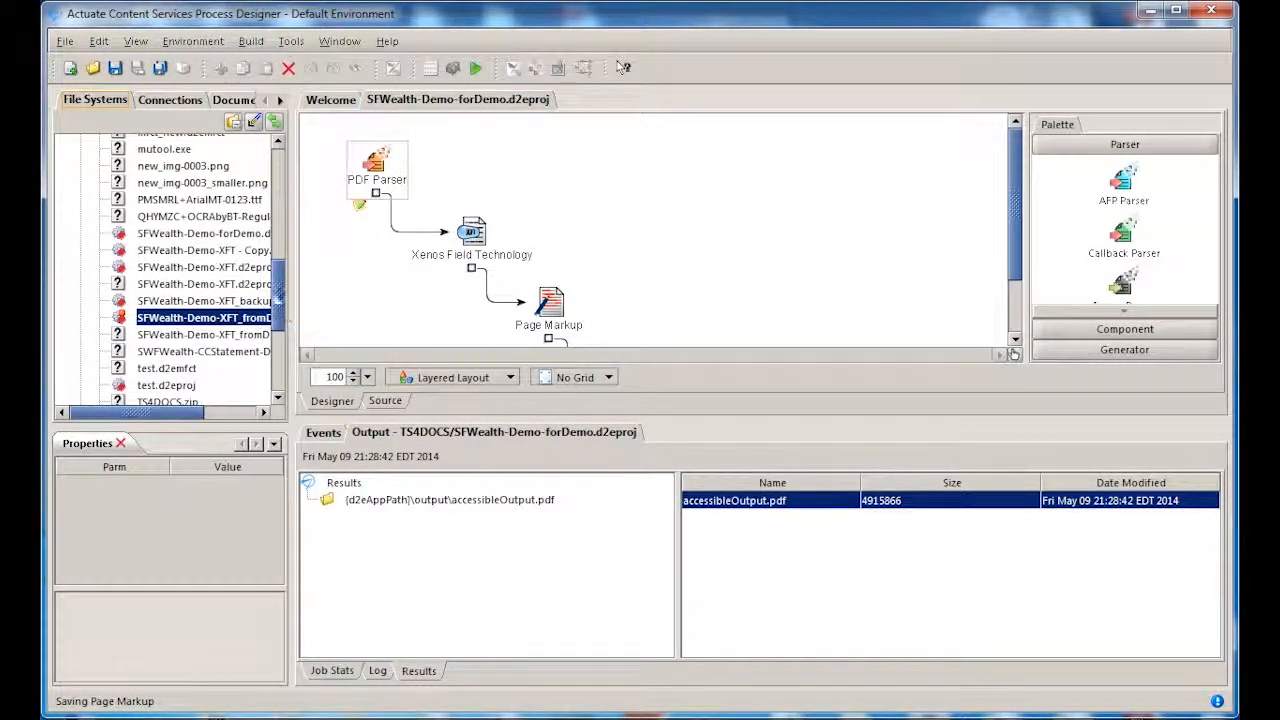
double_click(198, 234)
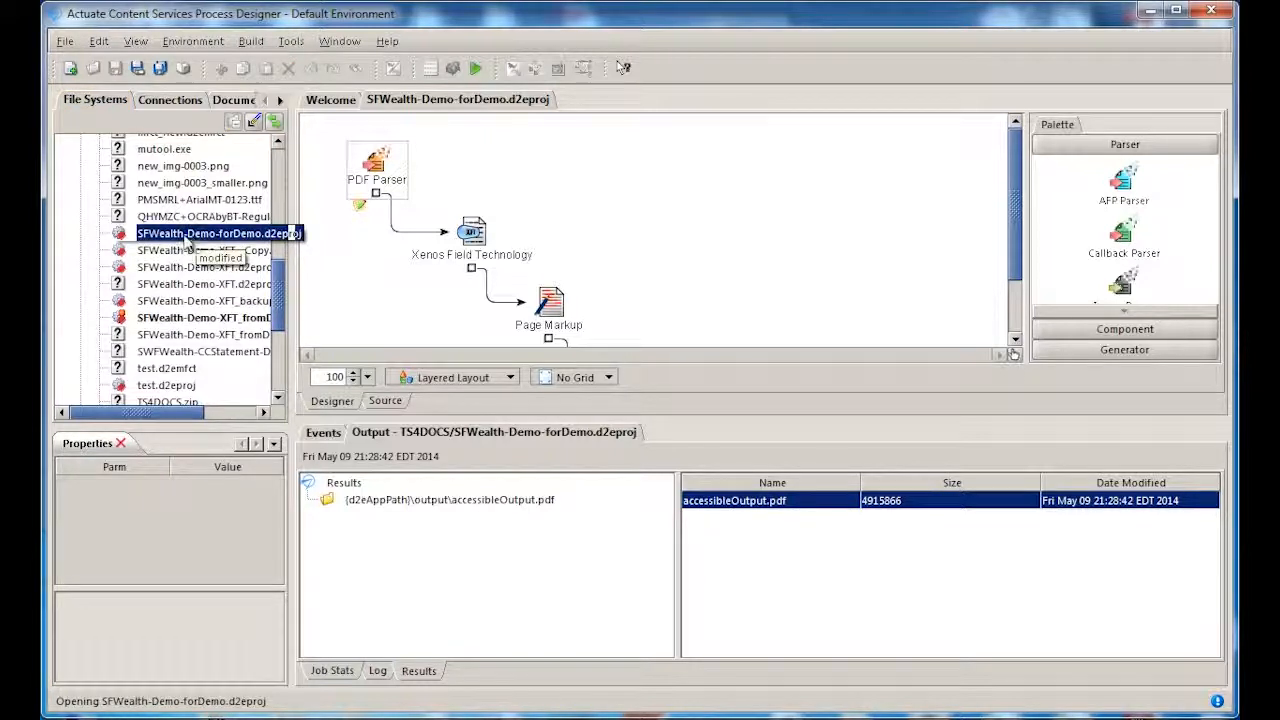
double_click(474, 237)
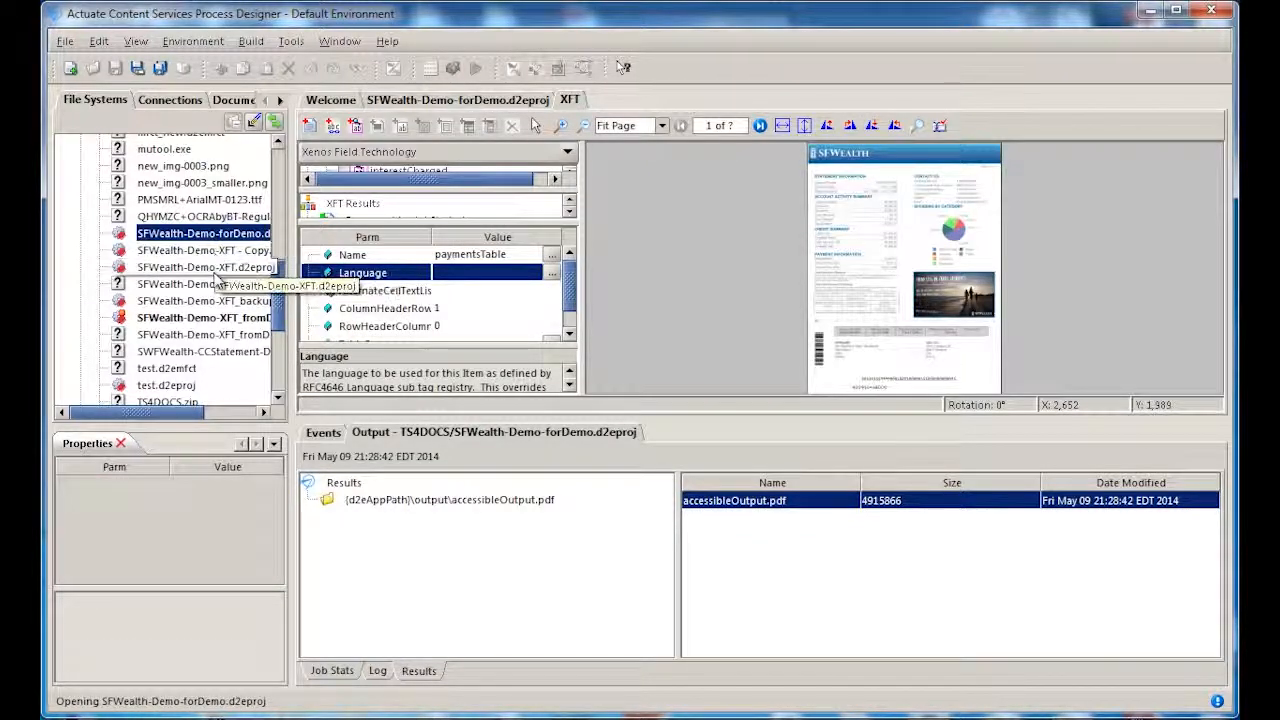
double_click(220, 268)
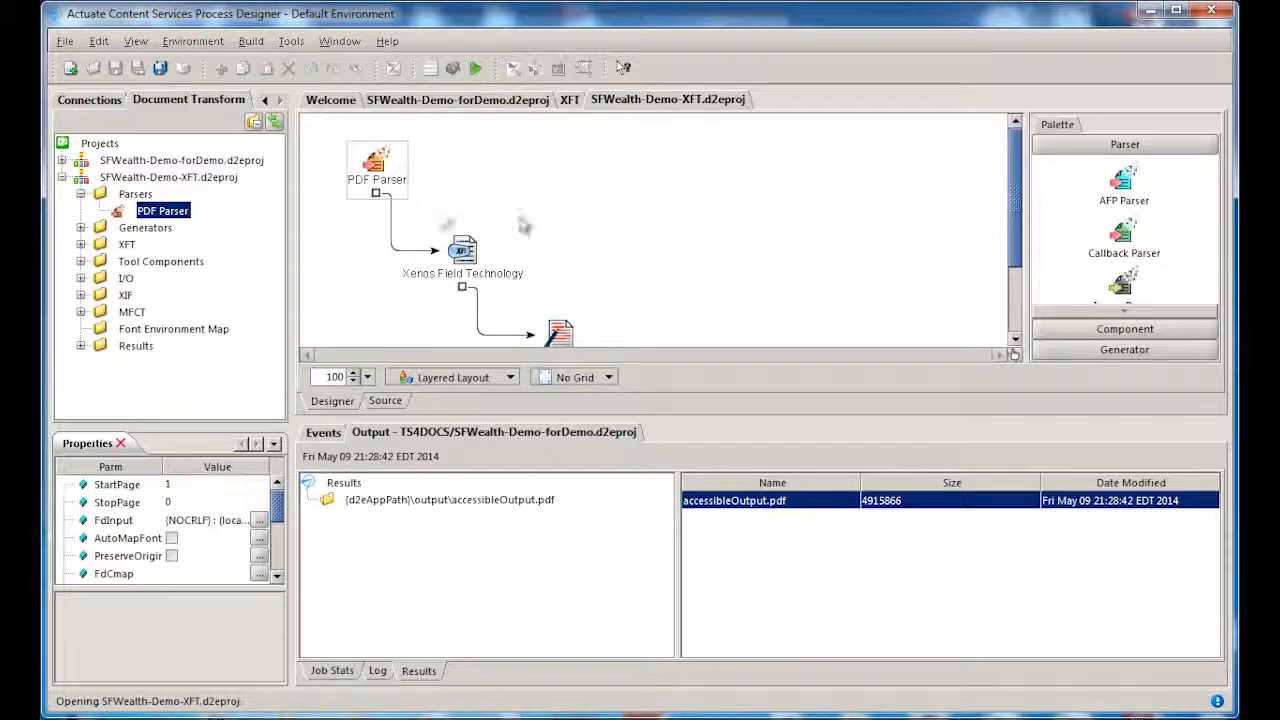
Open the Xenos Field Technology editor of SFWealth-Demo-XFT.d2eproj, enlarge its panes and fit the statement preview to the page width
double_click(462, 248)
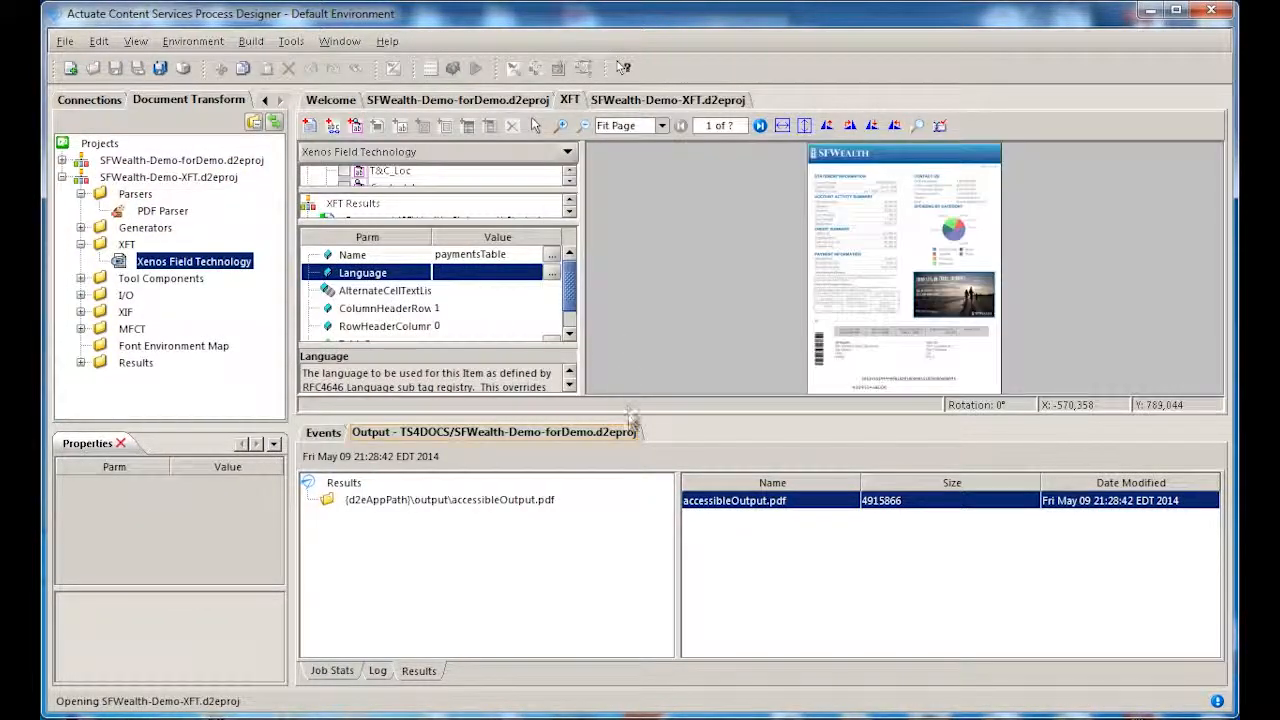
left_click_drag(630, 418, 629, 577)
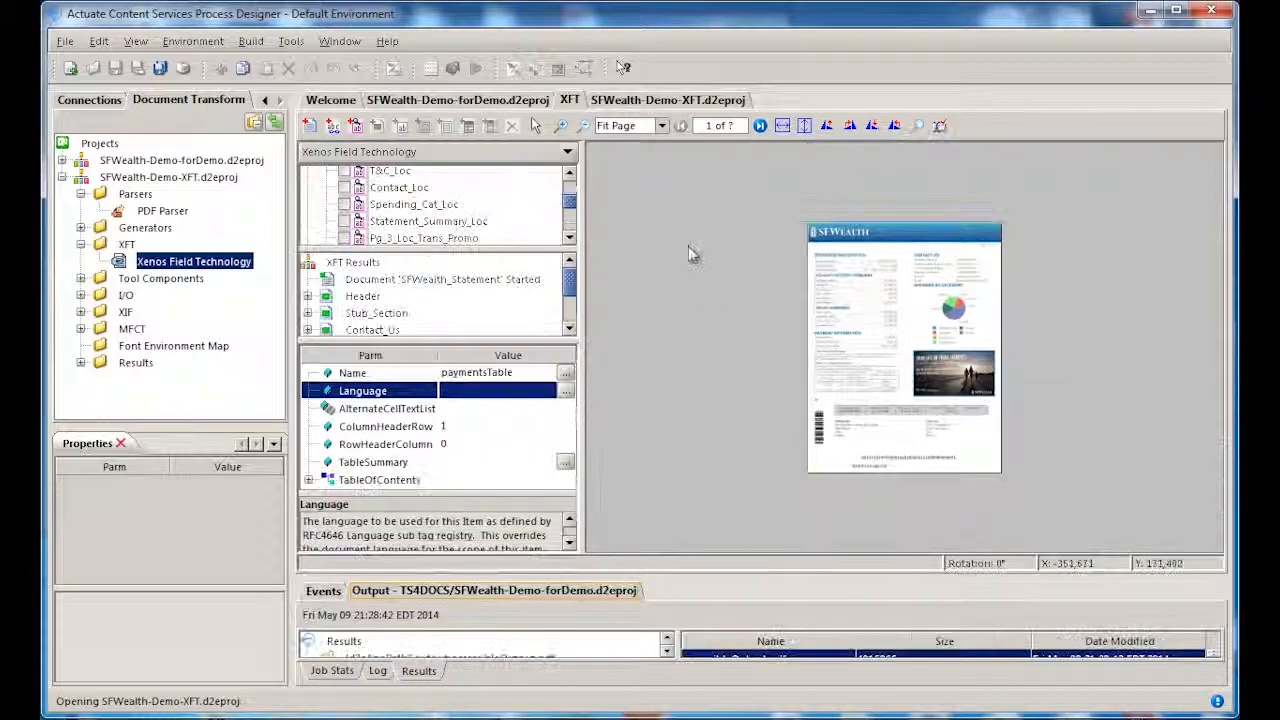
left_click(784, 125)
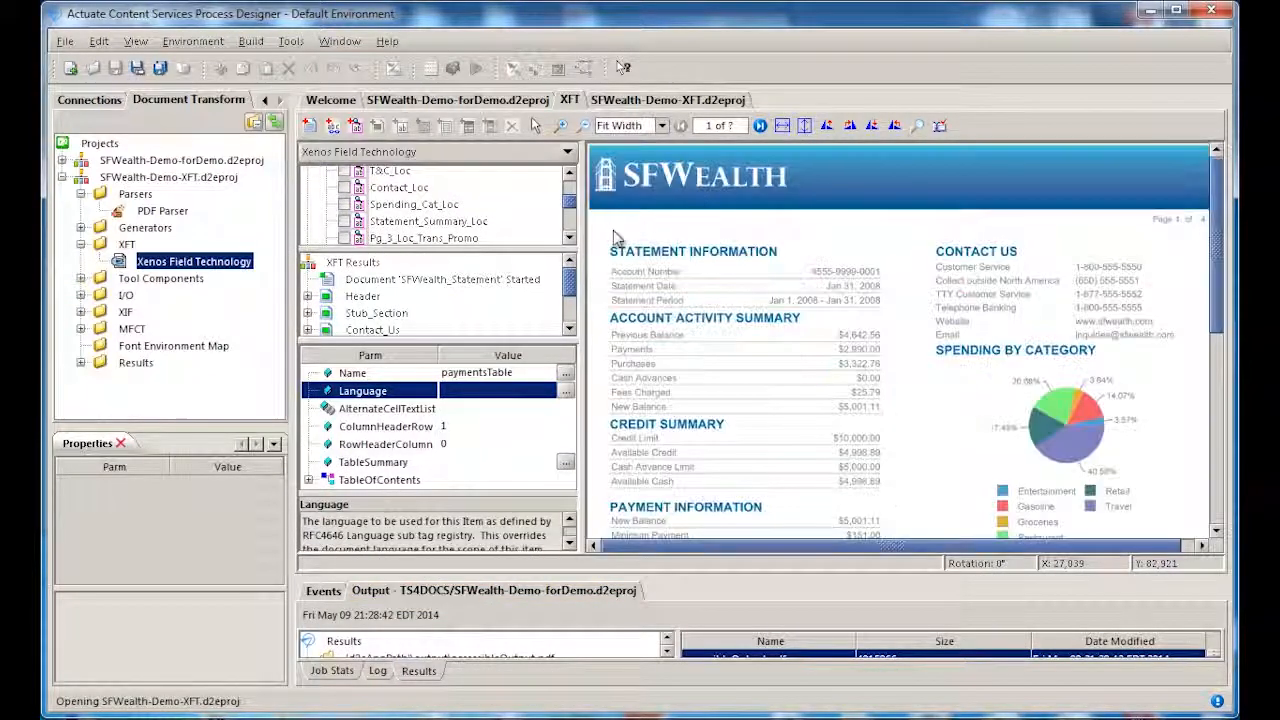
left_click_drag(567, 204, 570, 207)
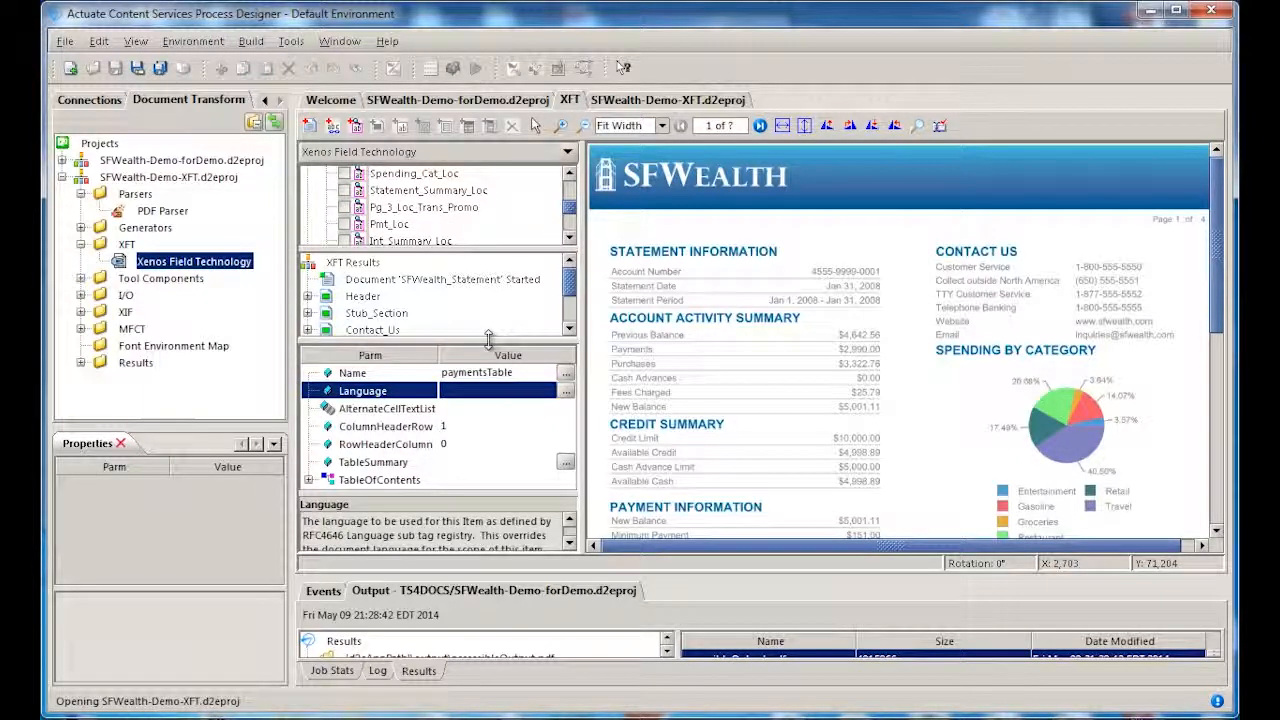
left_click(493, 400)
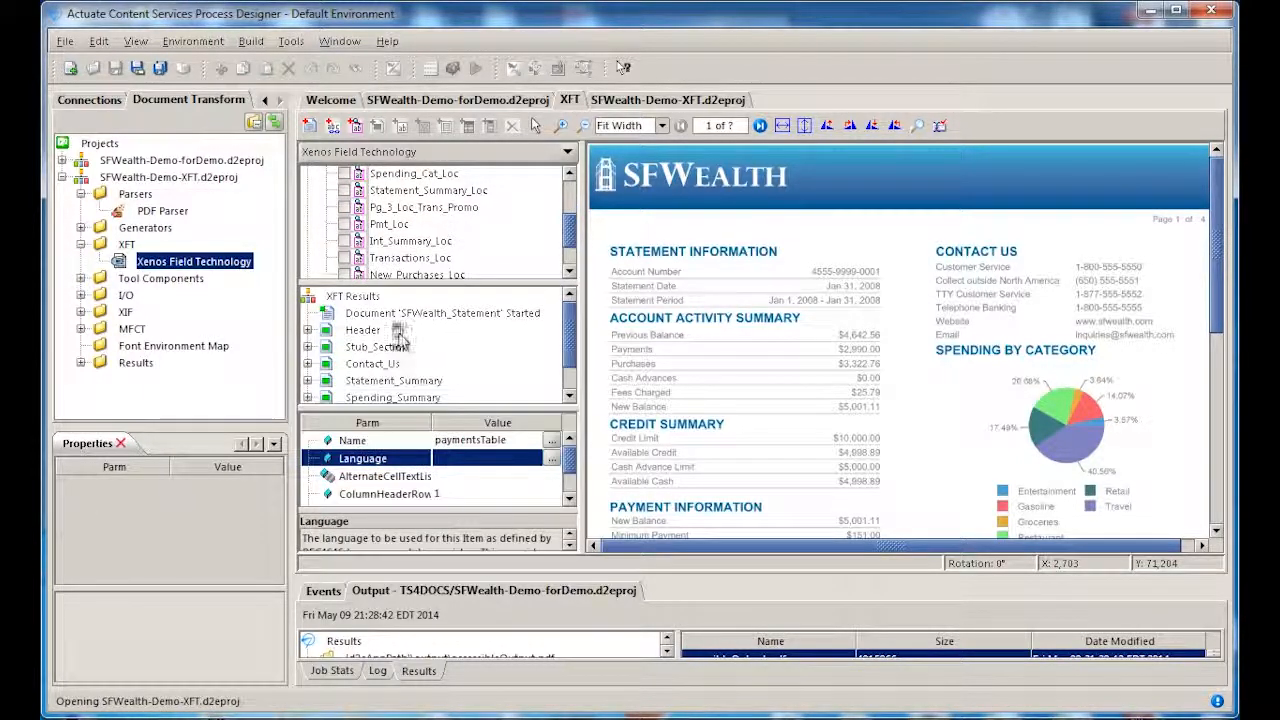
Examine the field groups under the SFWealth_Statement document, then close the XFT editor and return to the SFWealth-Demo-XFT.d2eproj workflow
scroll(424, 218, "down", 2)
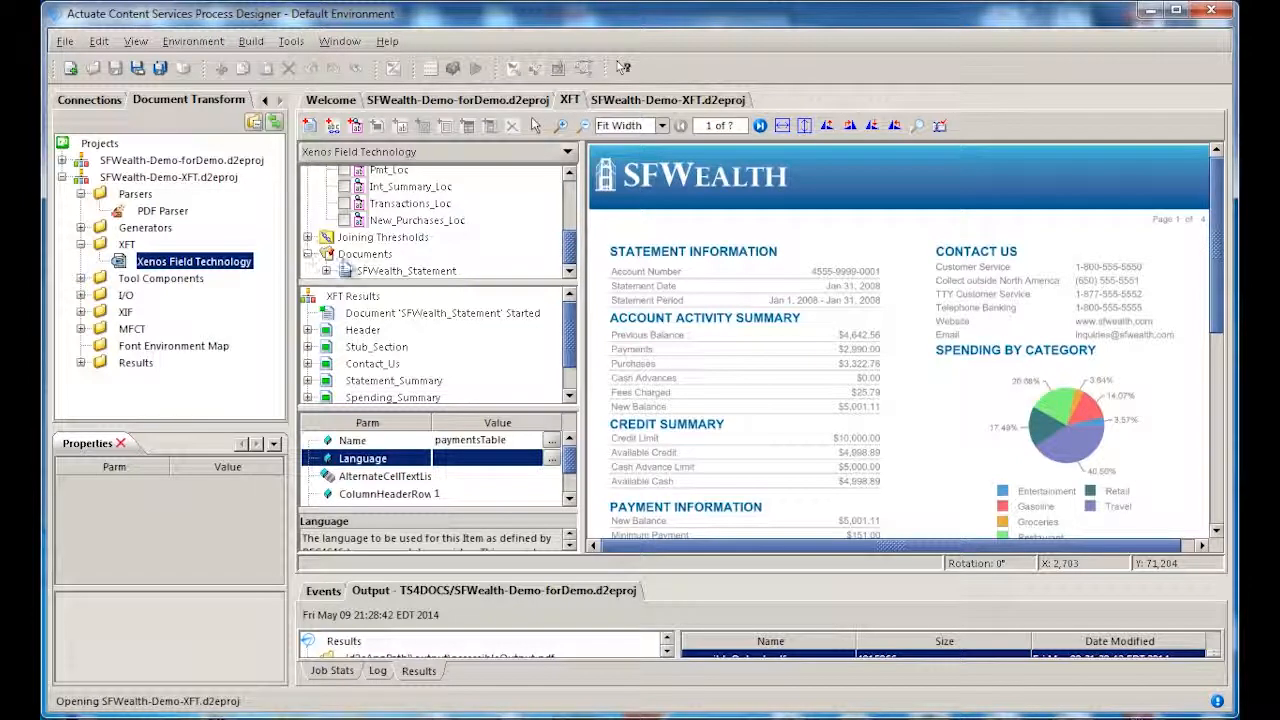
left_click(327, 271)
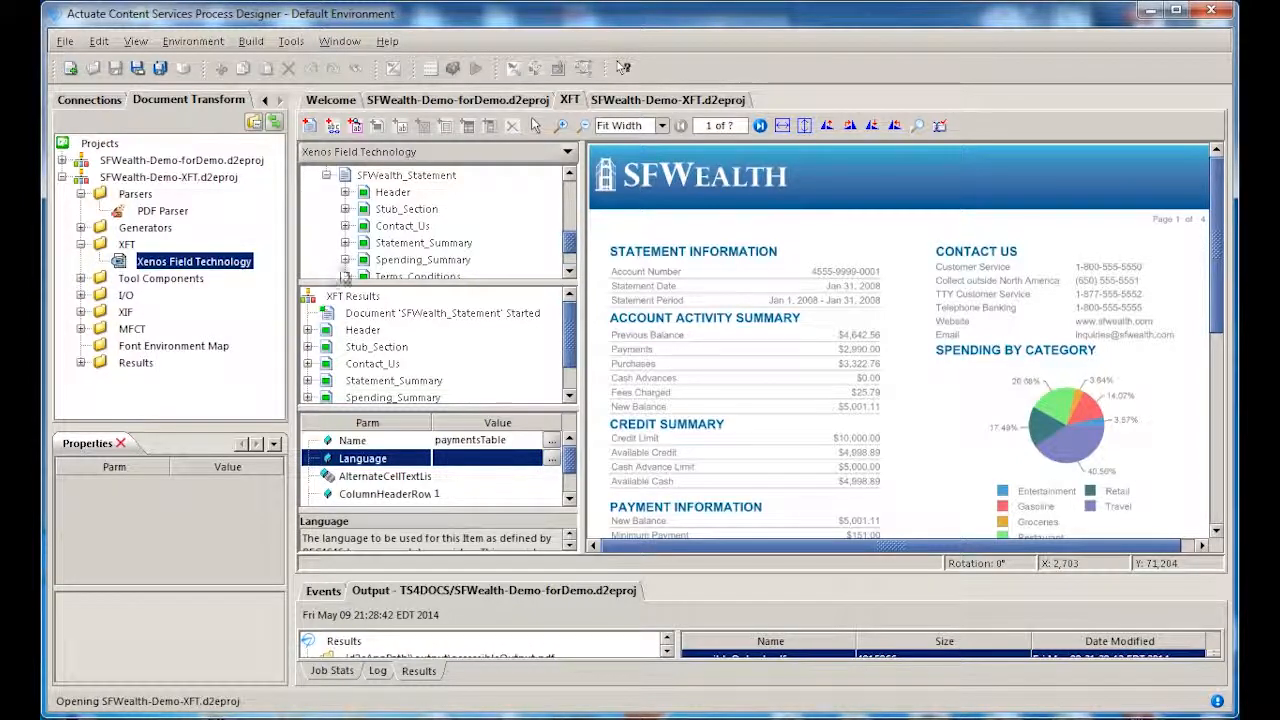
scroll(443, 240, "down", 1)
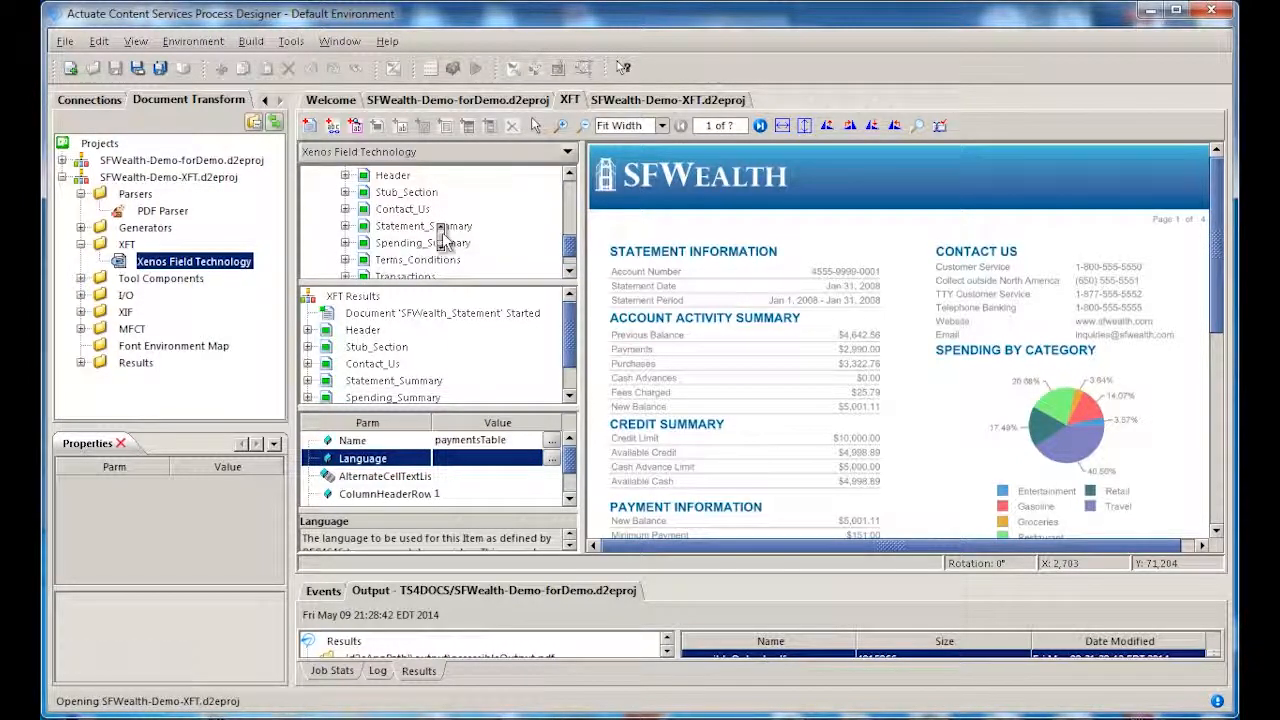
scroll(443, 240, "down", 2)
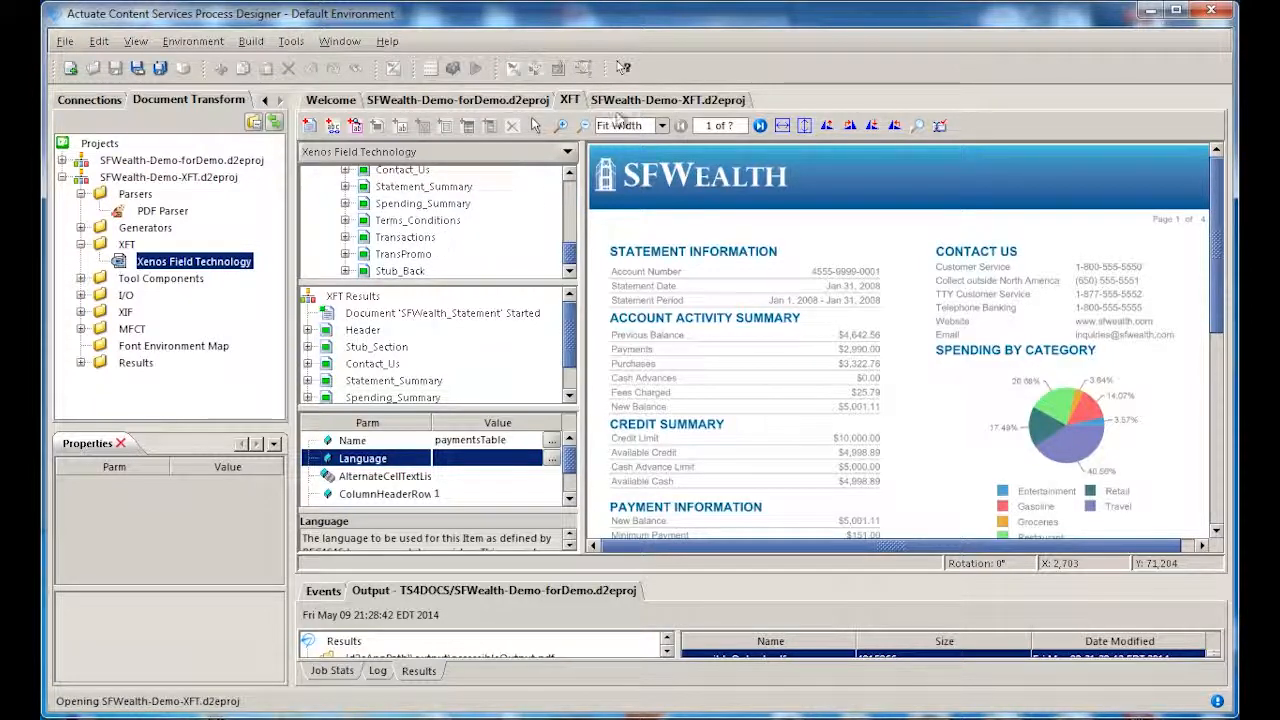
right_click(572, 107)
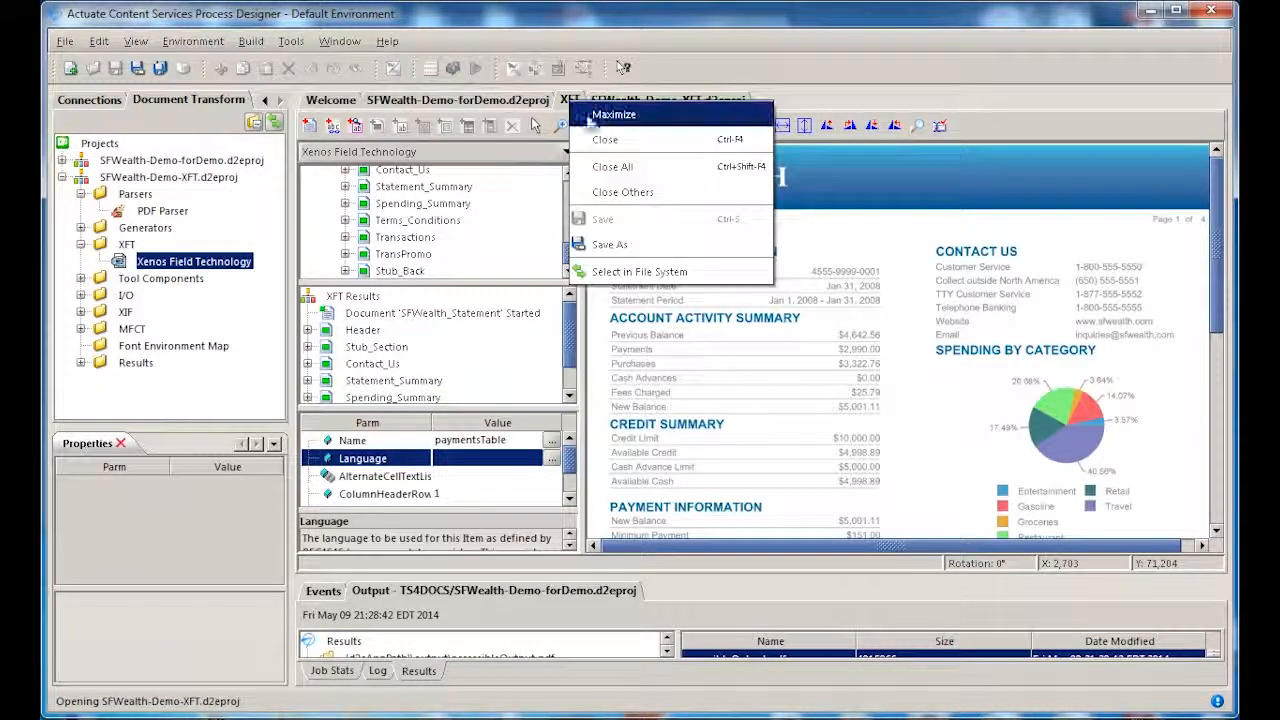
left_click(600, 133)
left_click(606, 104)
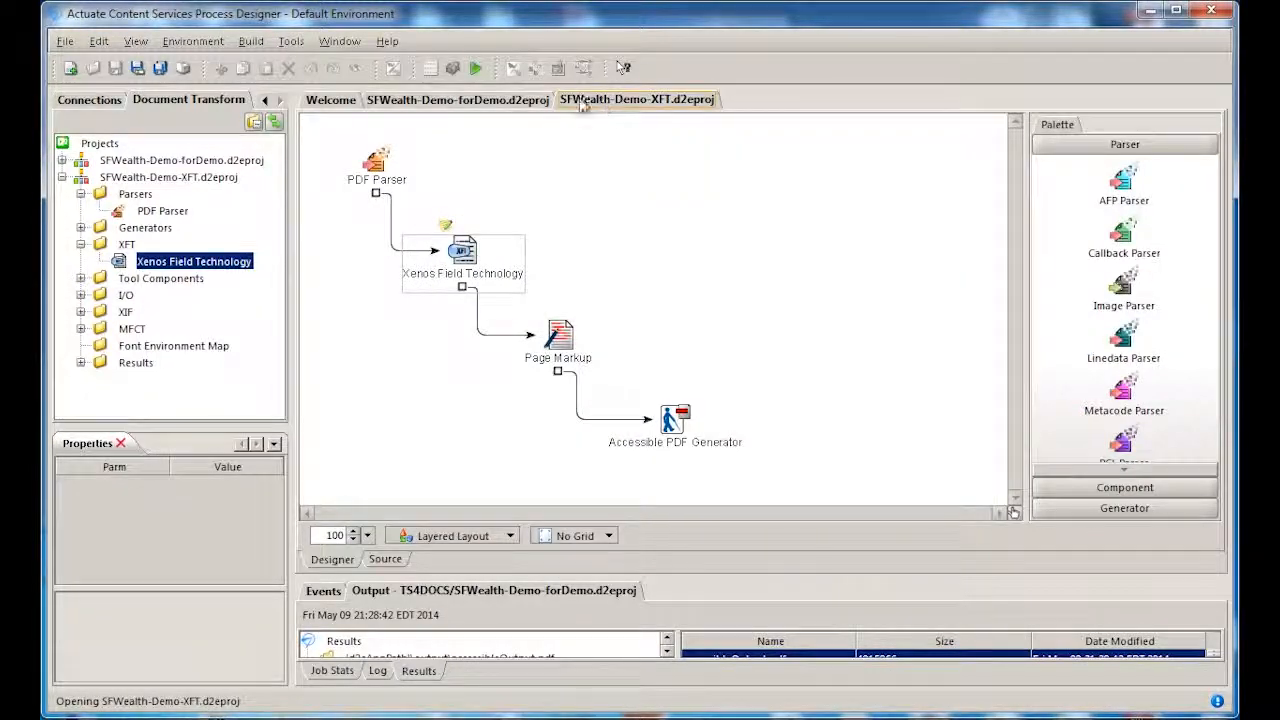
Execute the SFWealth-Demo-XFT.d2eproj project with start page 1 and stop page 0, and display its enlarged output results
left_click(475, 67)
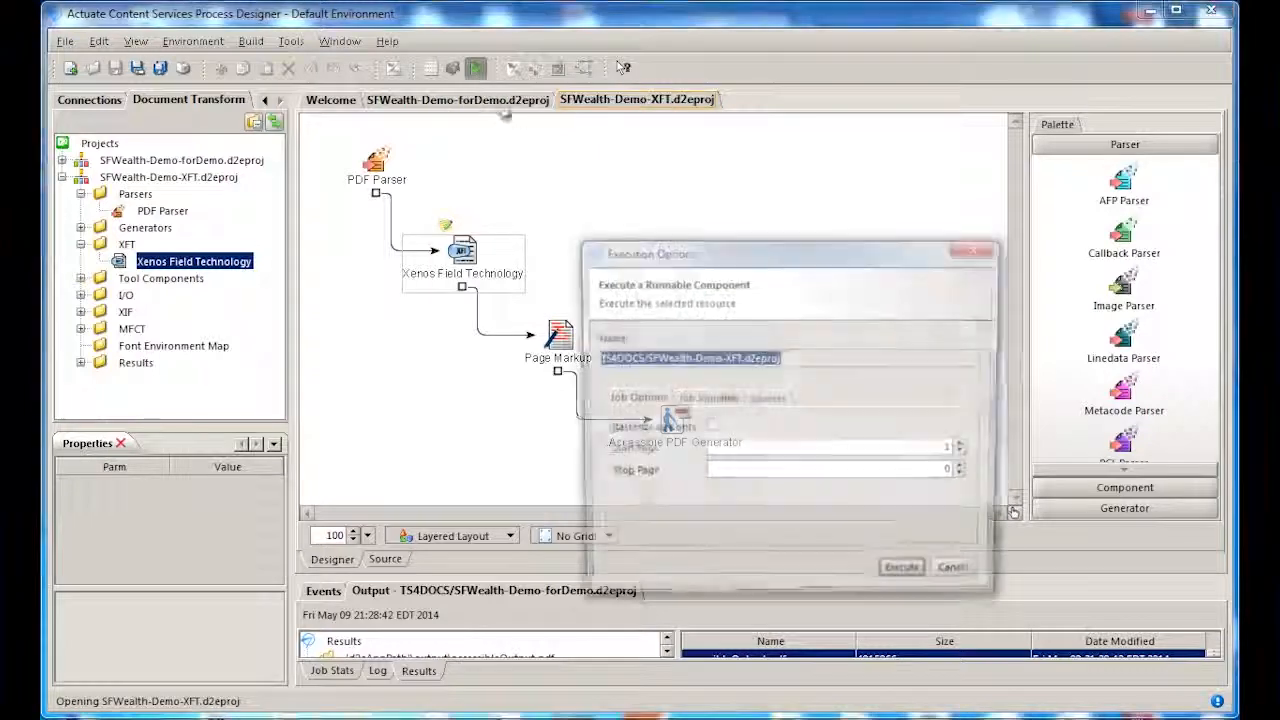
left_click(905, 575)
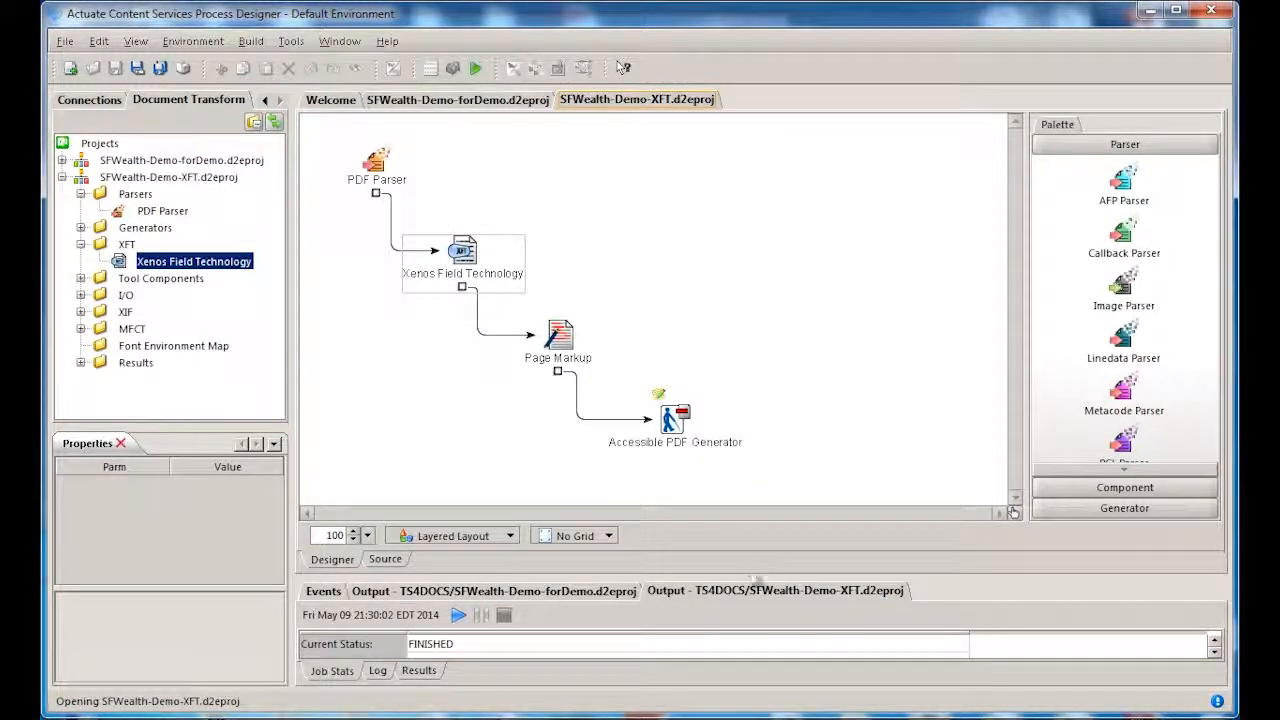
left_click_drag(752, 578, 756, 386)
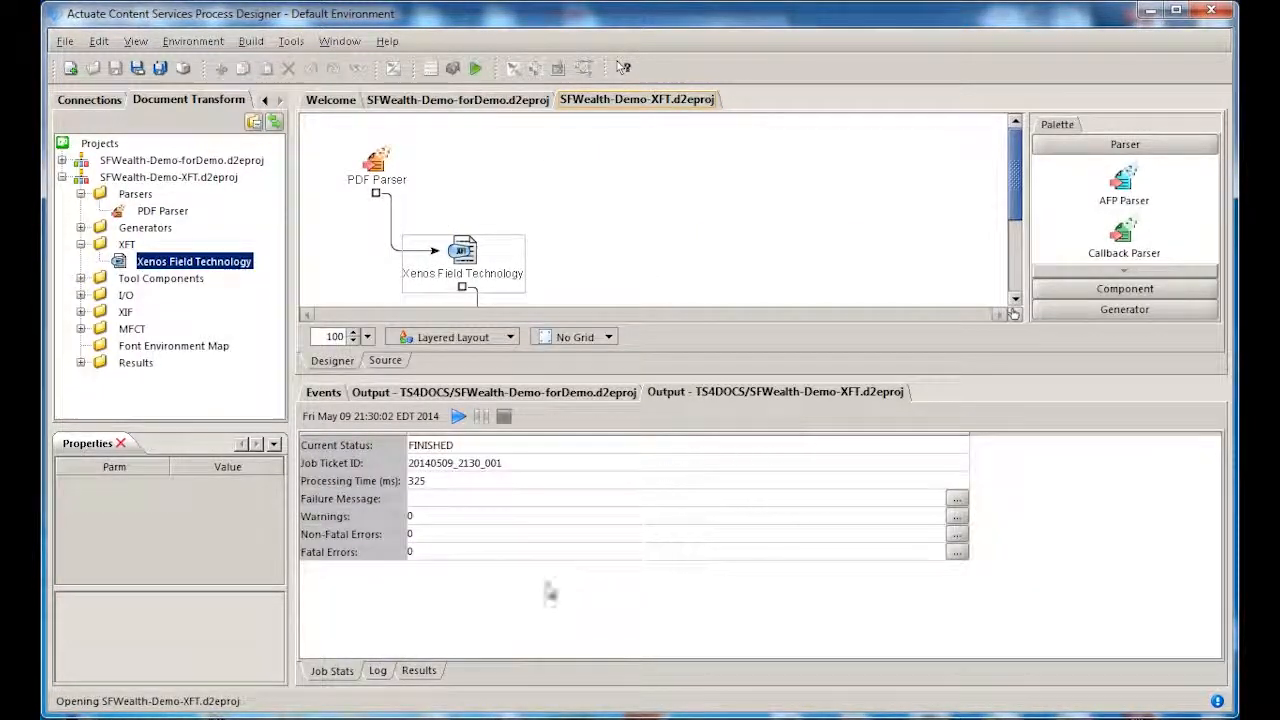
left_click(422, 671)
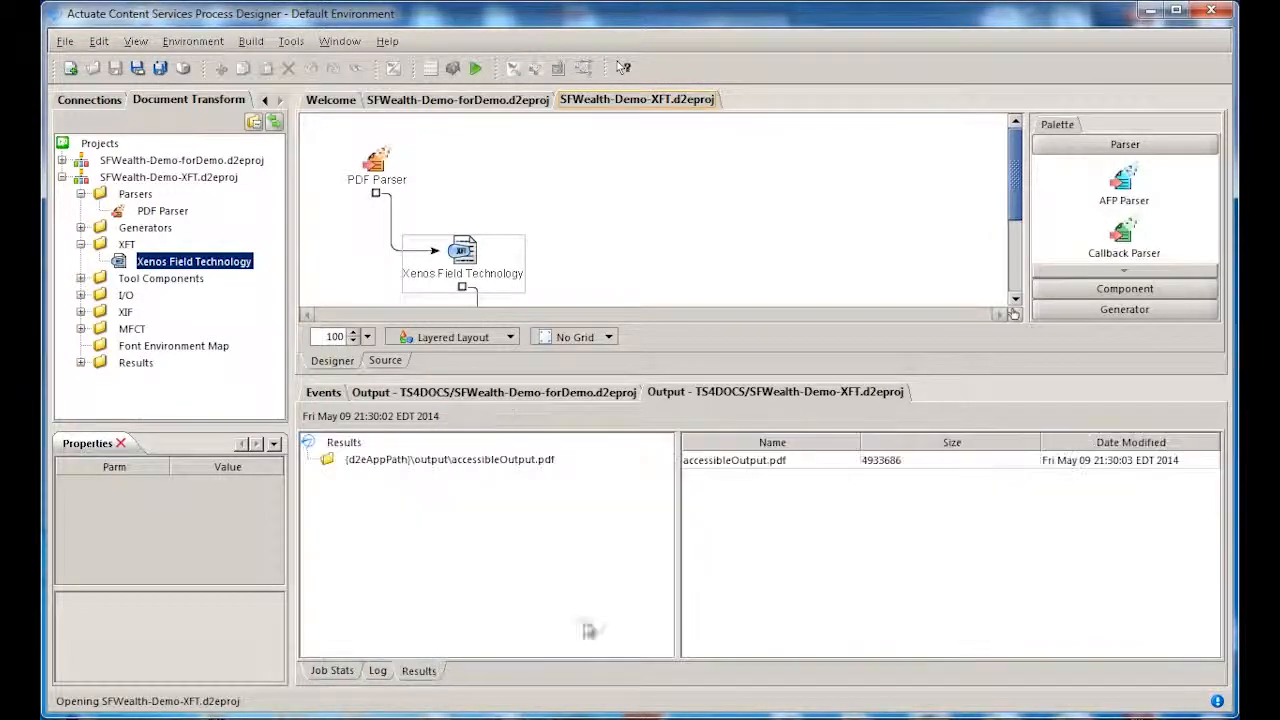
Open the generated accessibleOutput.pdf in Adobe Acrobat Pro, examine its reading order and tagged regions on pages 1 and 2, and close it
double_click(753, 466)
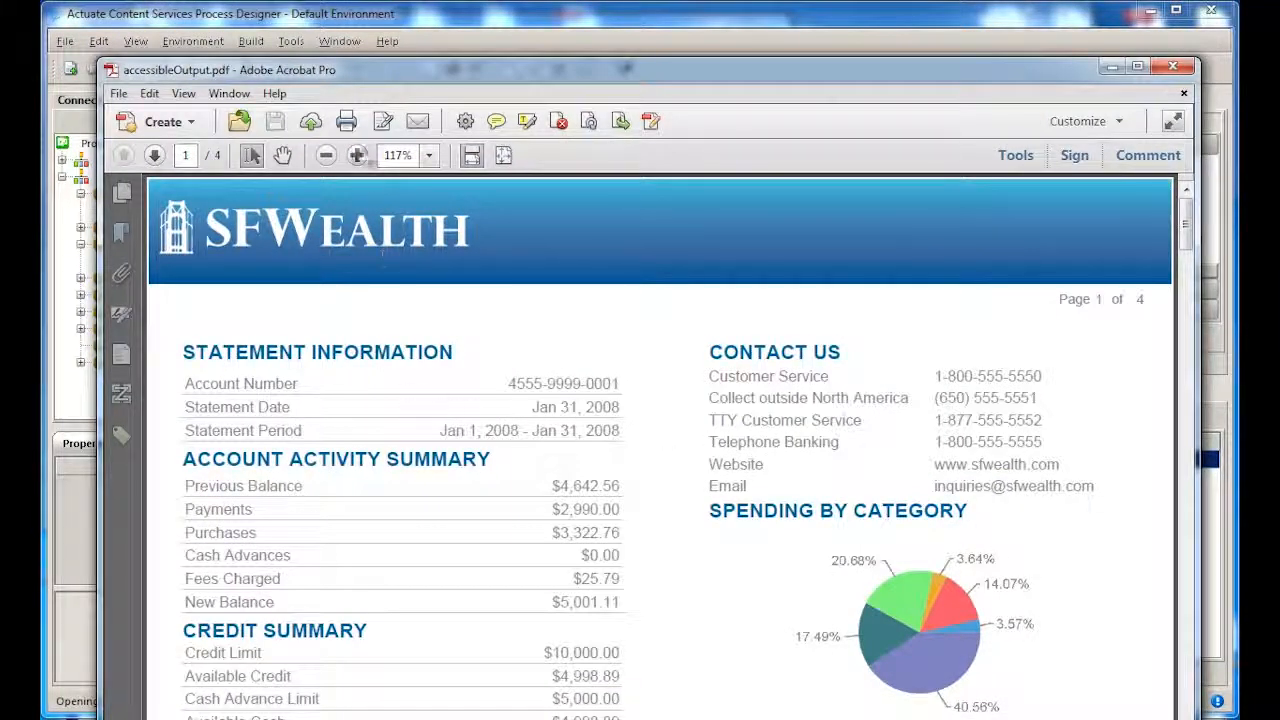
left_click(120, 393)
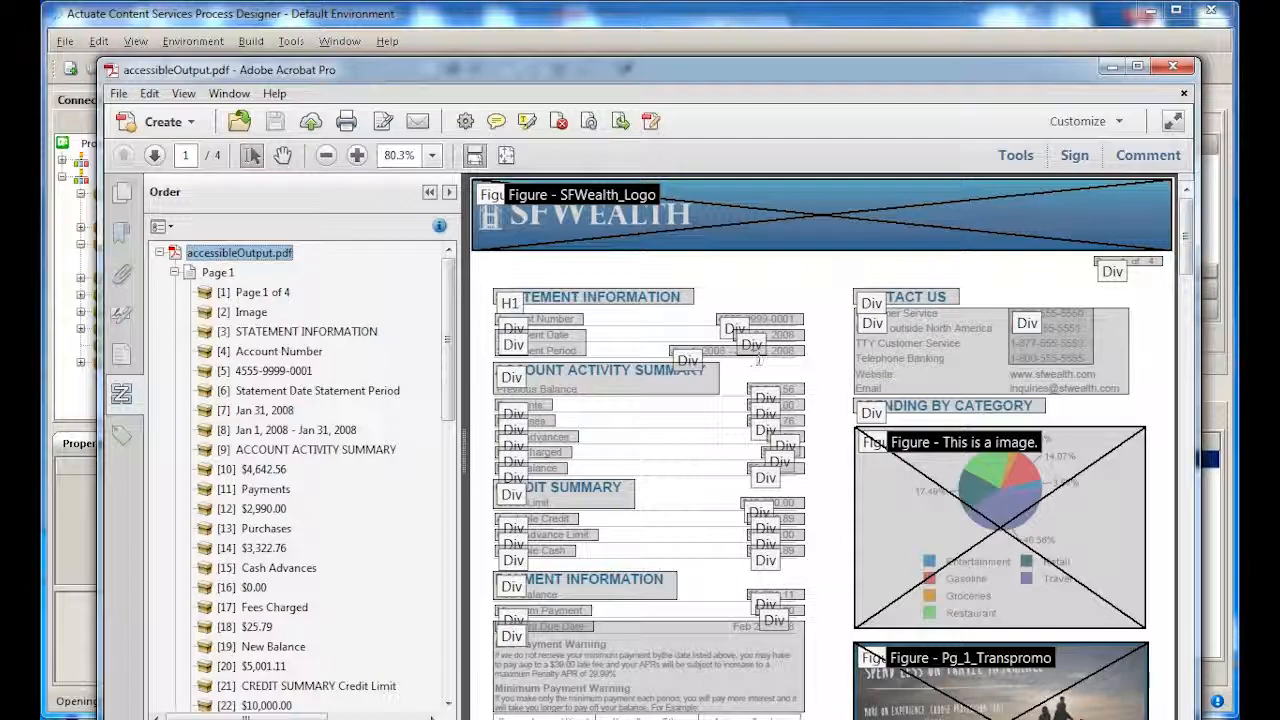
scroll(963, 385, "down", 15)
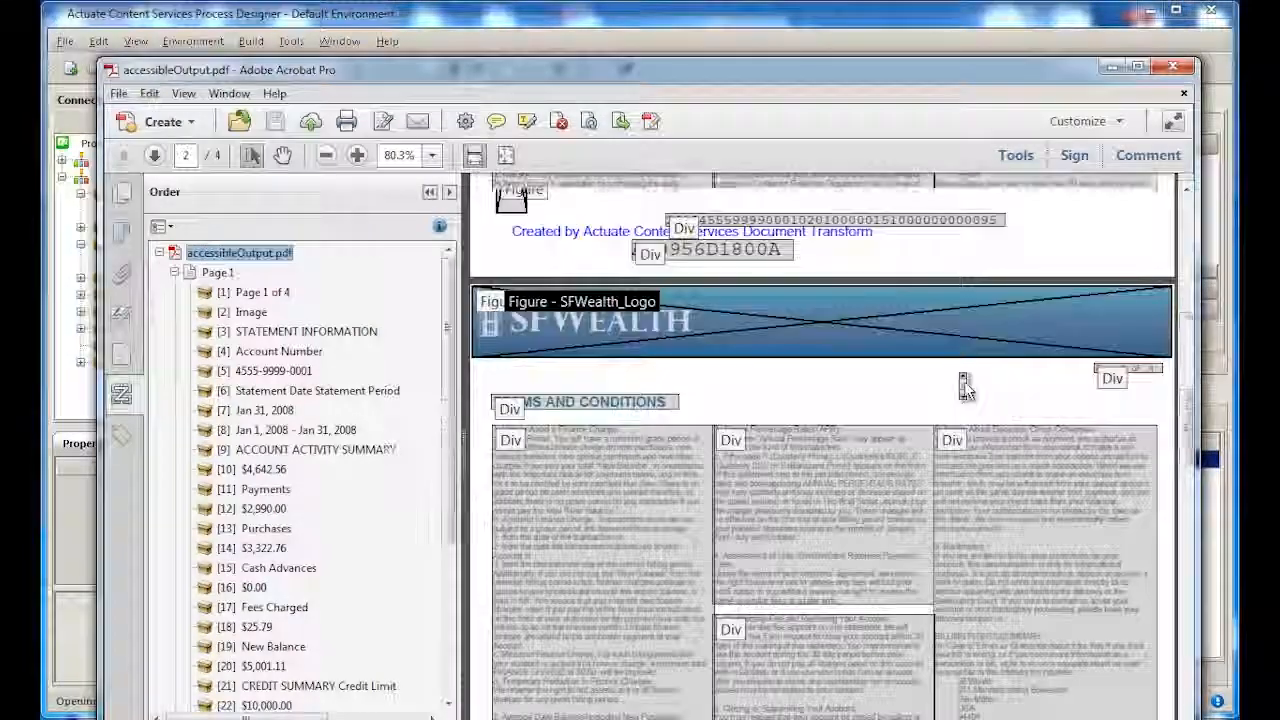
scroll(963, 385, "up", 15)
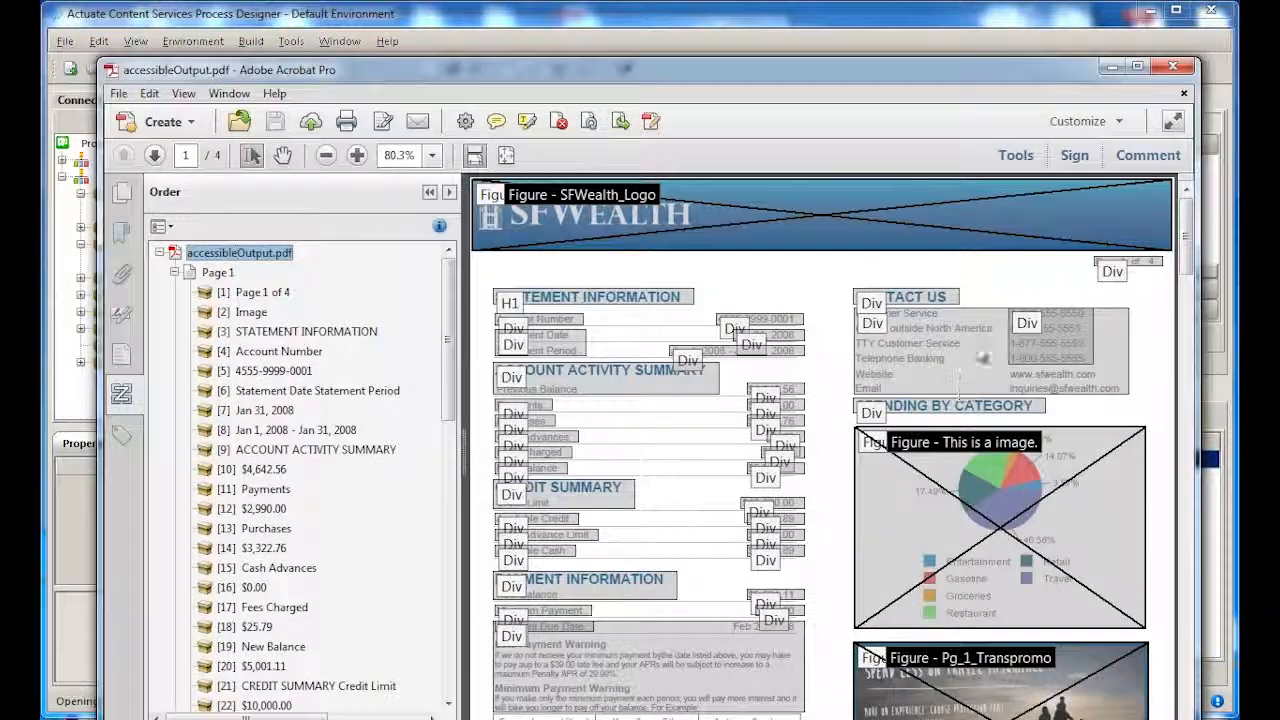
left_click(1183, 93)
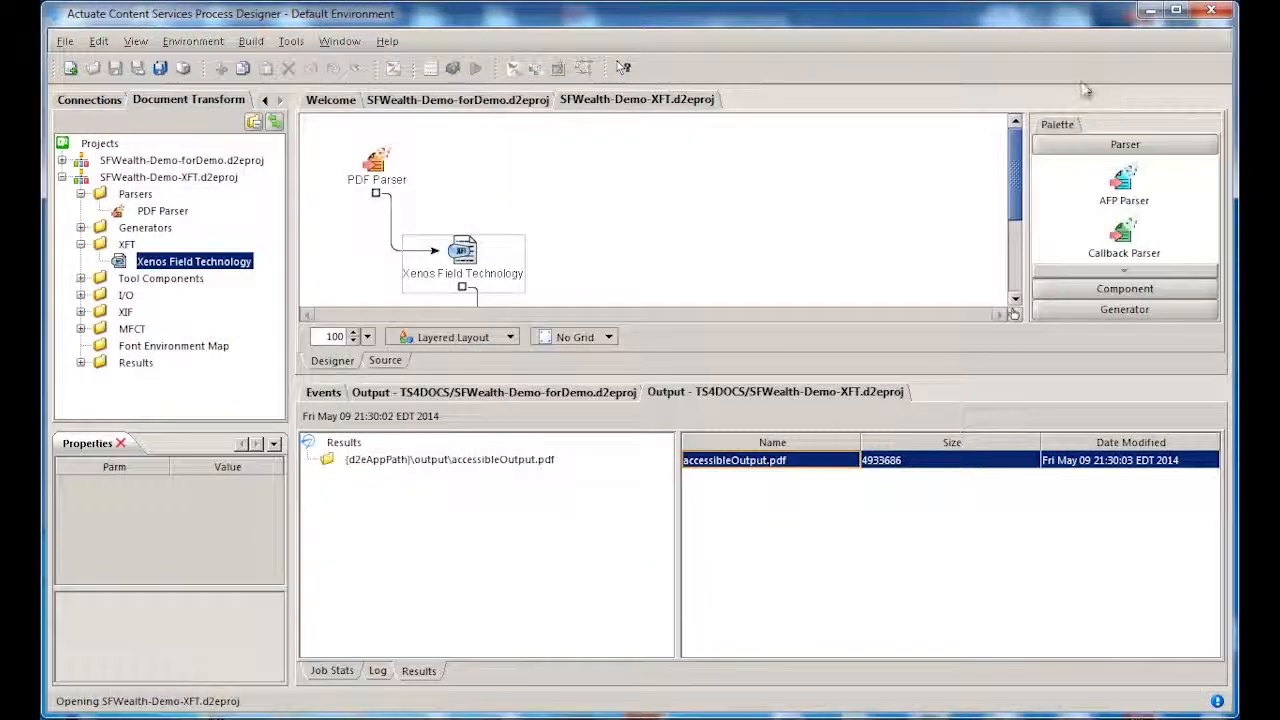